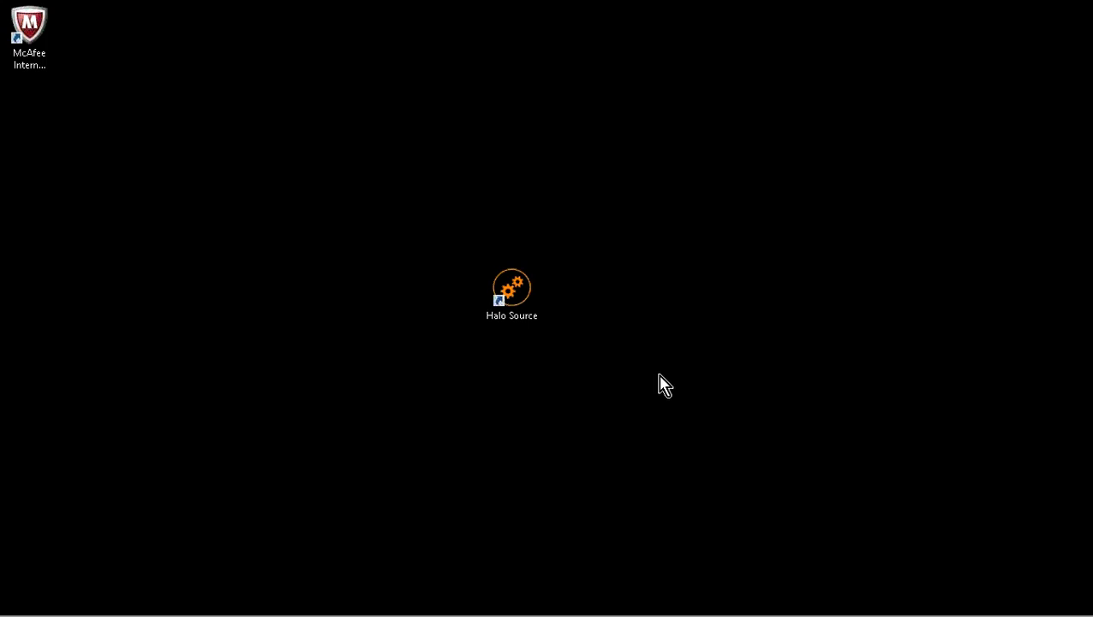
Launch SQL Server Business Intelligence Development Studio
{"action": "mouse_move", "coordinate": [448, 614]}
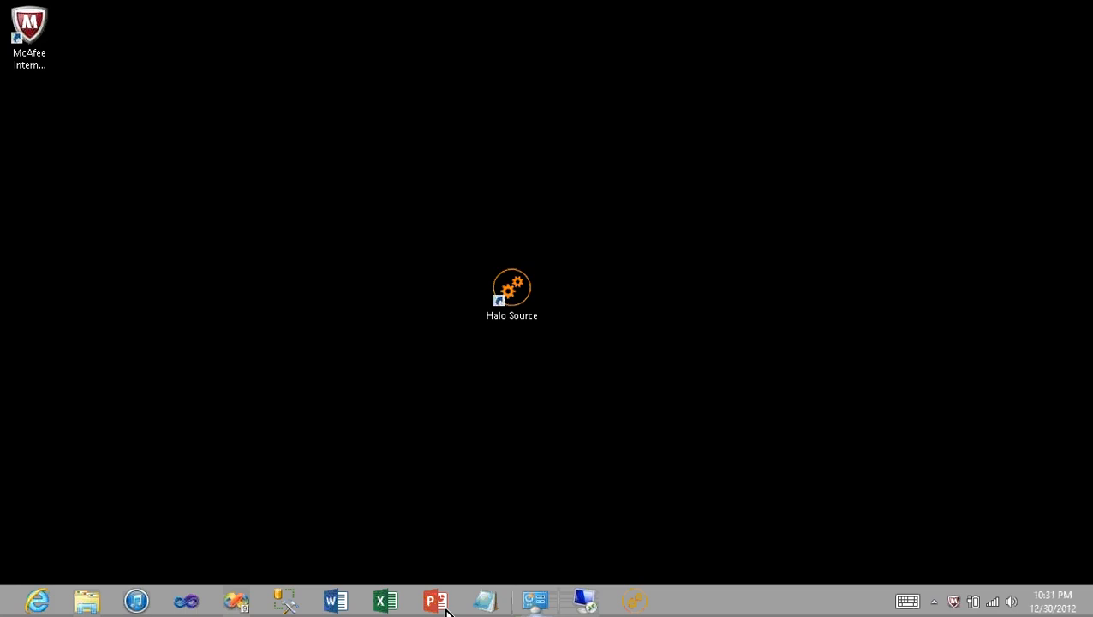
{"action": "right_click", "coordinate": [240, 604]}
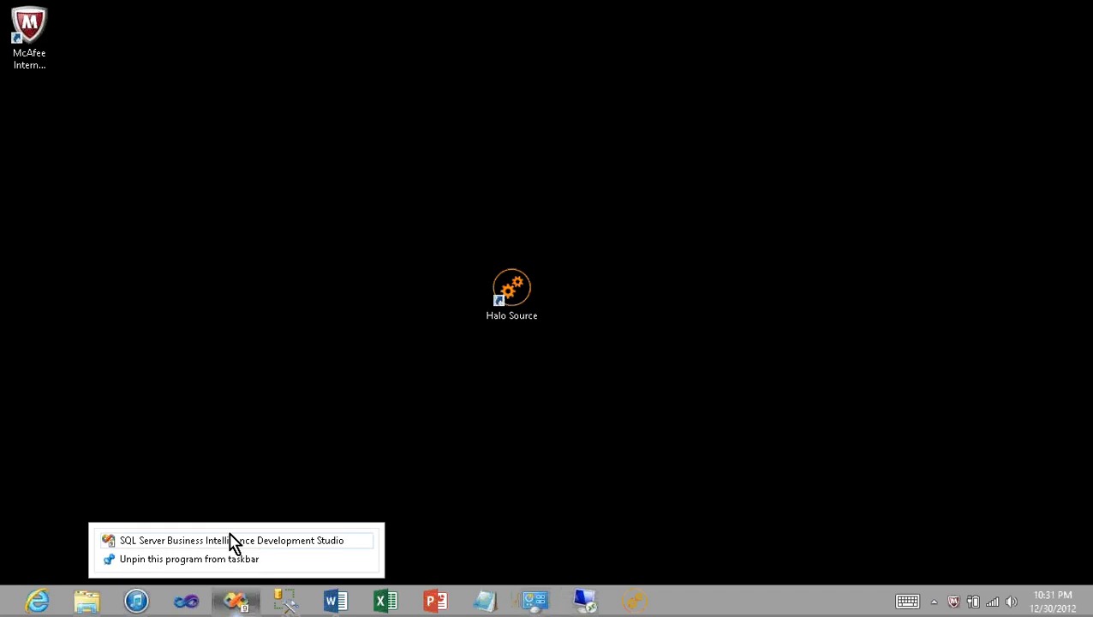
{"action": "left_click", "coordinate": [233, 541]}
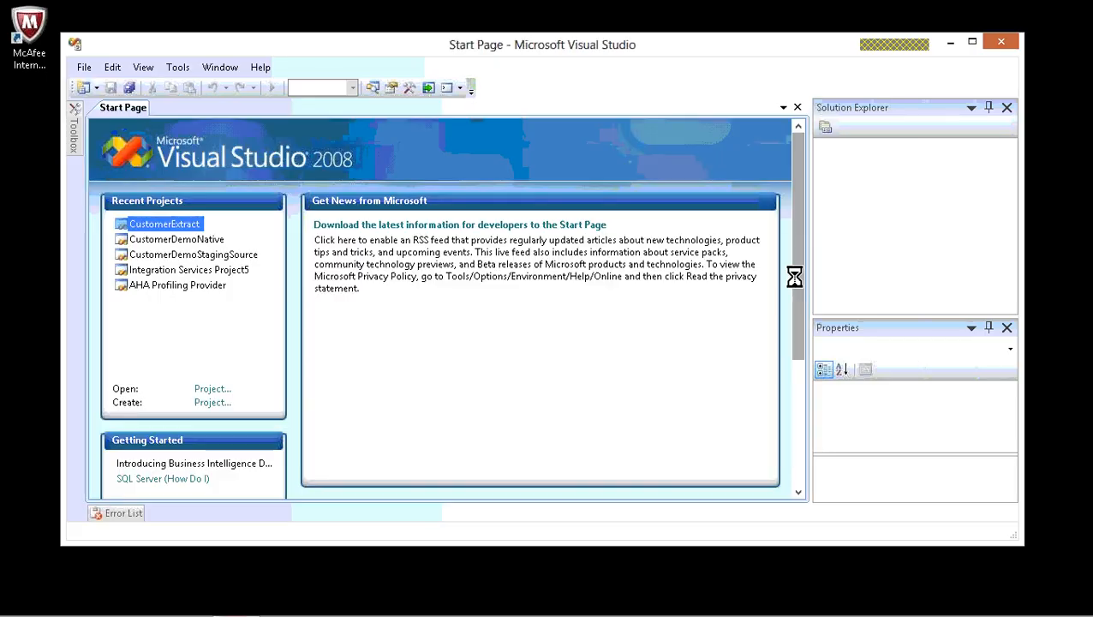
Create a new Integration Services project named "Customer Demo Sunday" in the default location
{"action": "left_click", "coordinate": [85, 71]}
{"action": "mouse_move", "coordinate": [188, 87]}
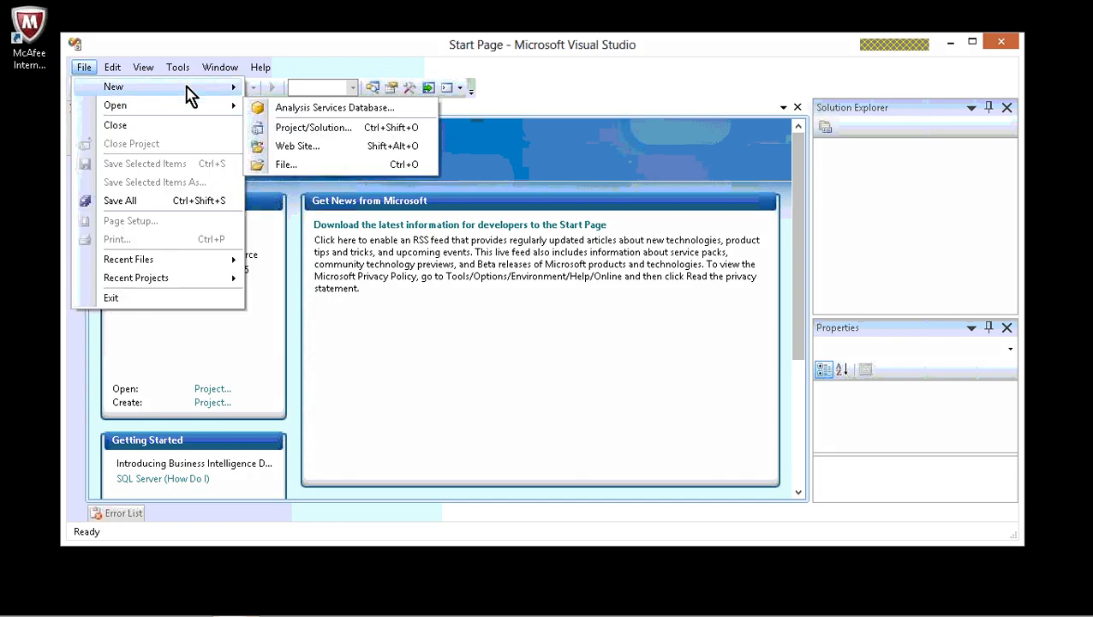
{"action": "left_click", "coordinate": [310, 91]}
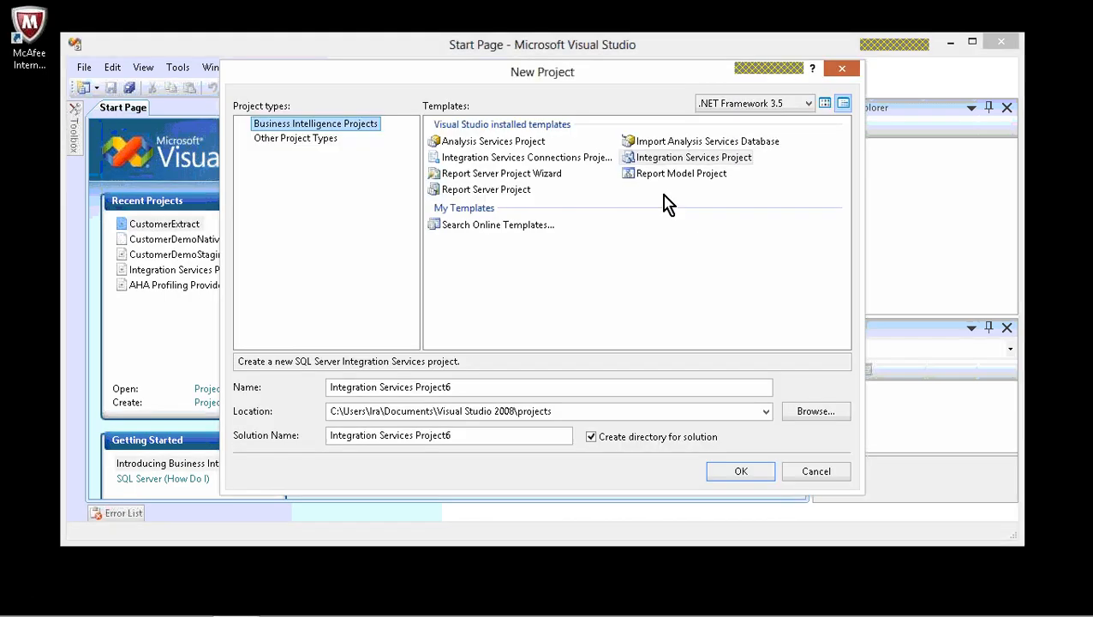
{"action": "left_click", "coordinate": [483, 390]}
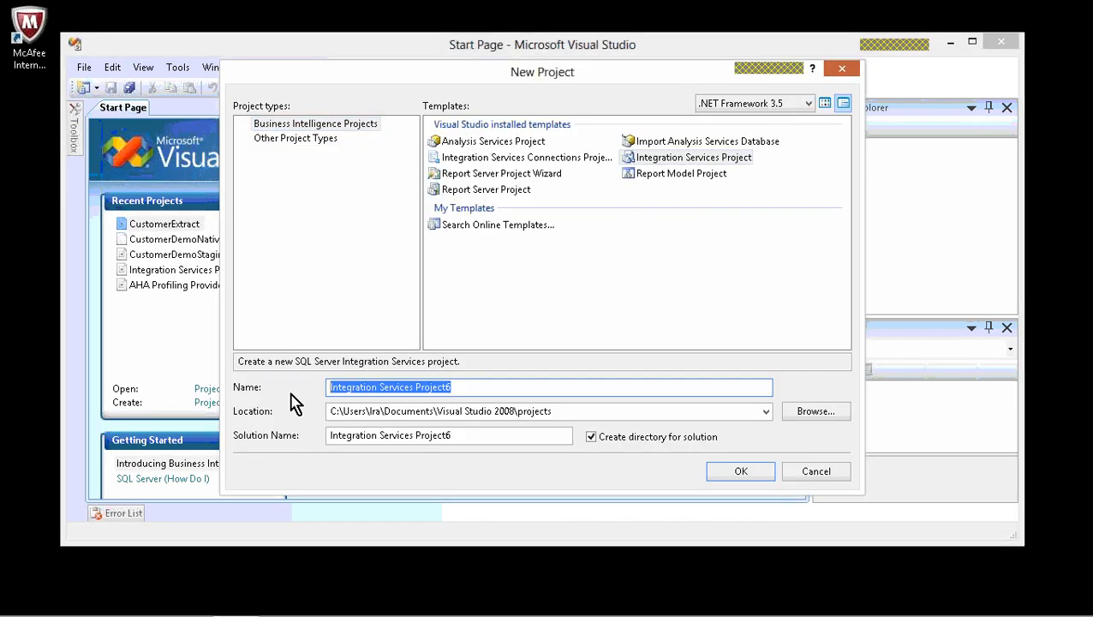
{"action": "type", "text": "Cus"}
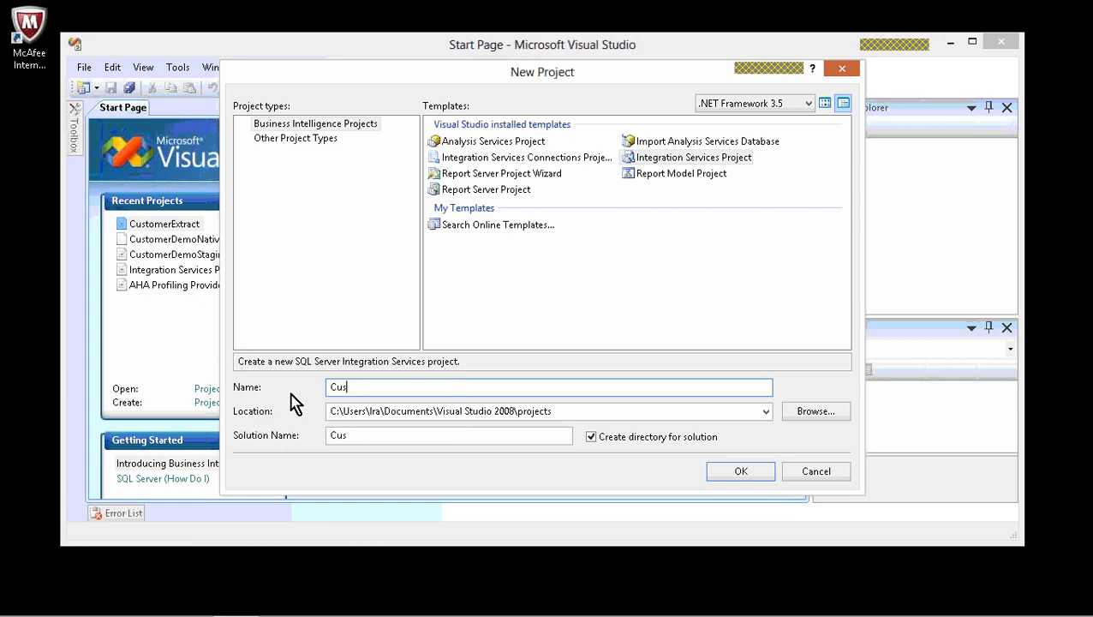
{"action": "type", "text": "tomer De"}
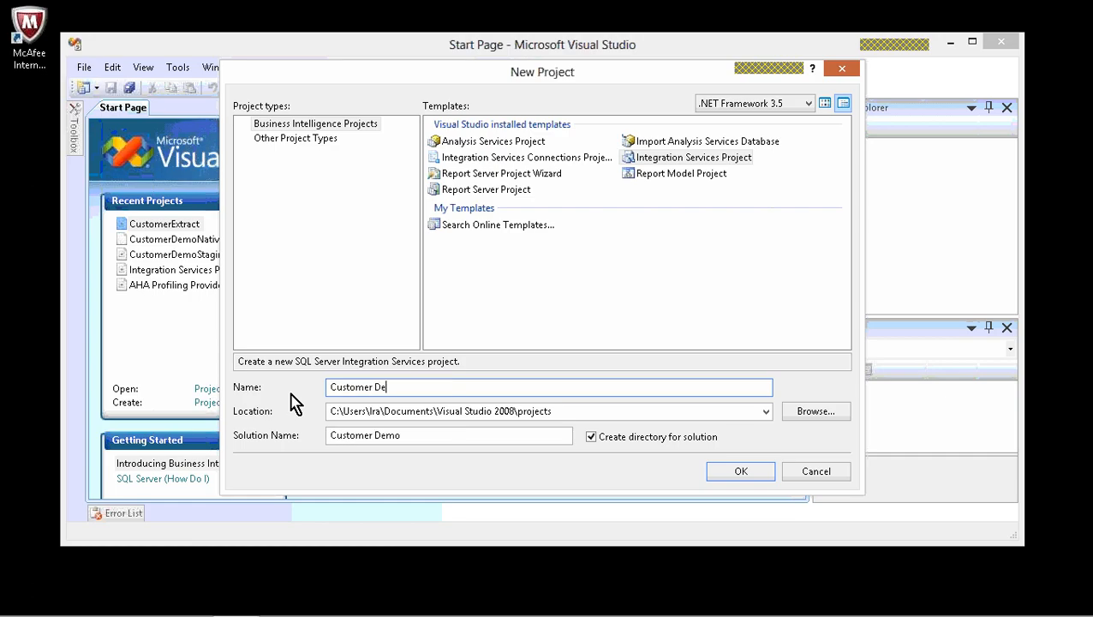
{"action": "type", "text": "mo Sunday"}
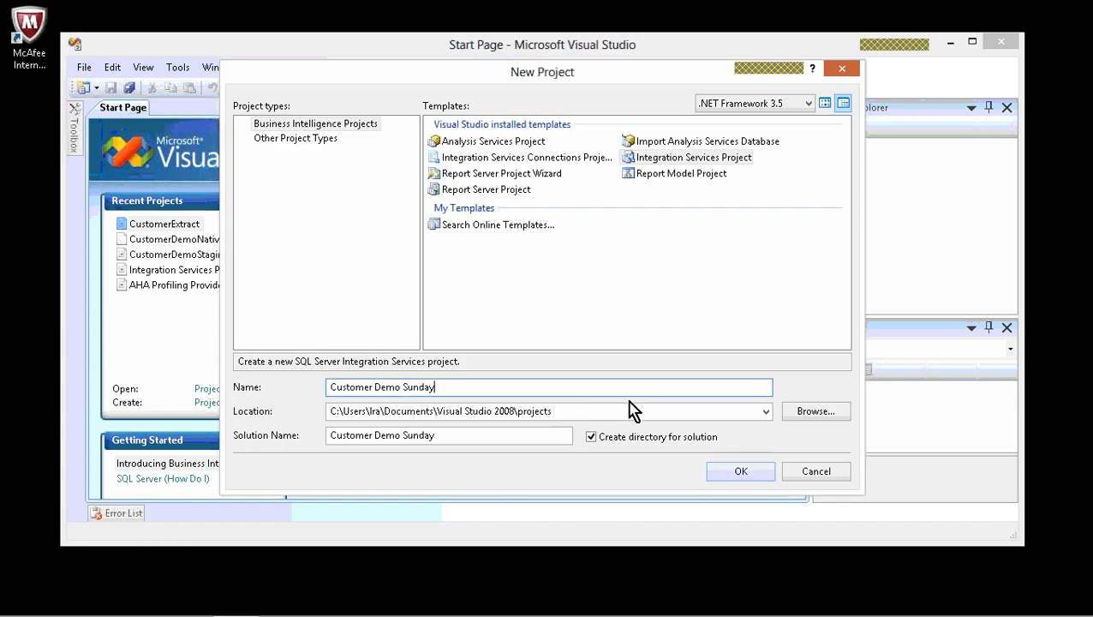
{"action": "left_click", "coordinate": [743, 475]}
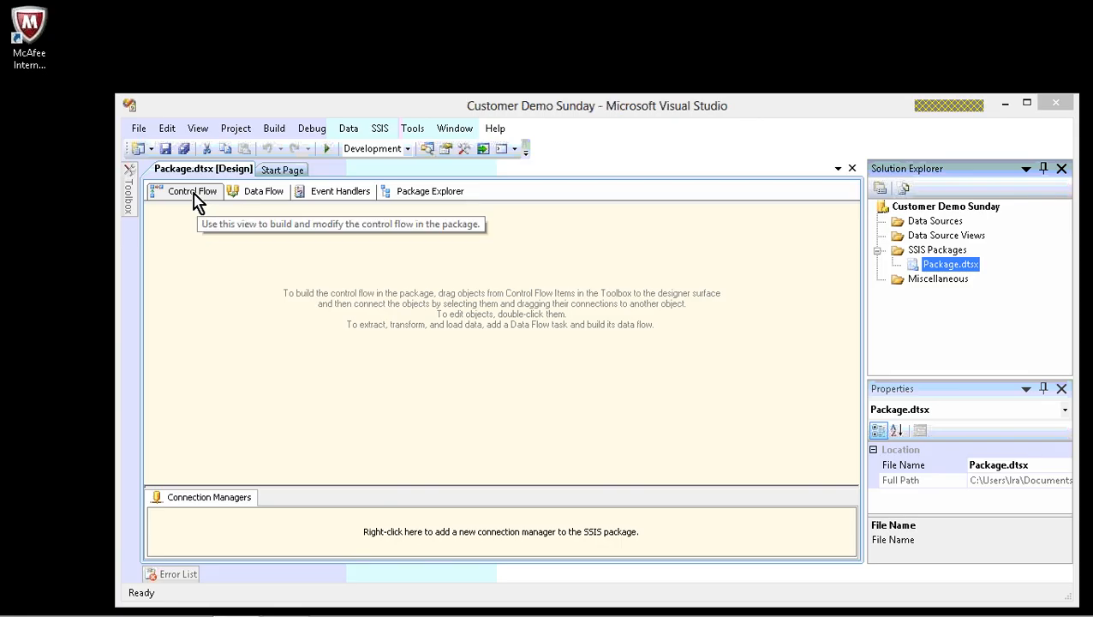
Add a Data Flow Task to the control flow of Package.dtsx
{"action": "left_click", "coordinate": [127, 199]}
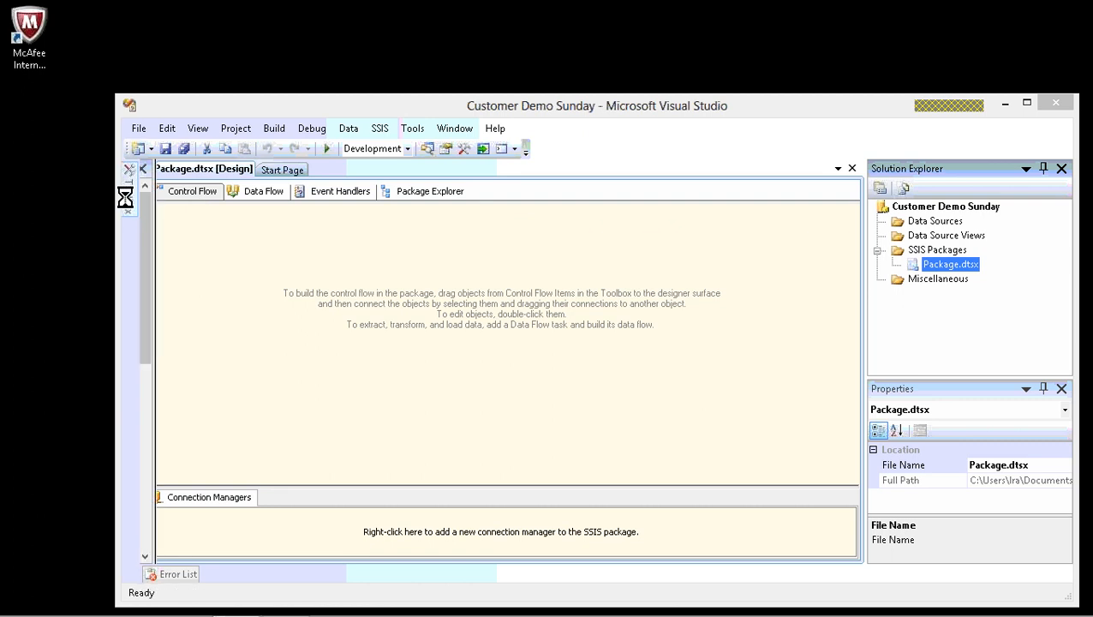
{"action": "left_click", "coordinate": [208, 249]}
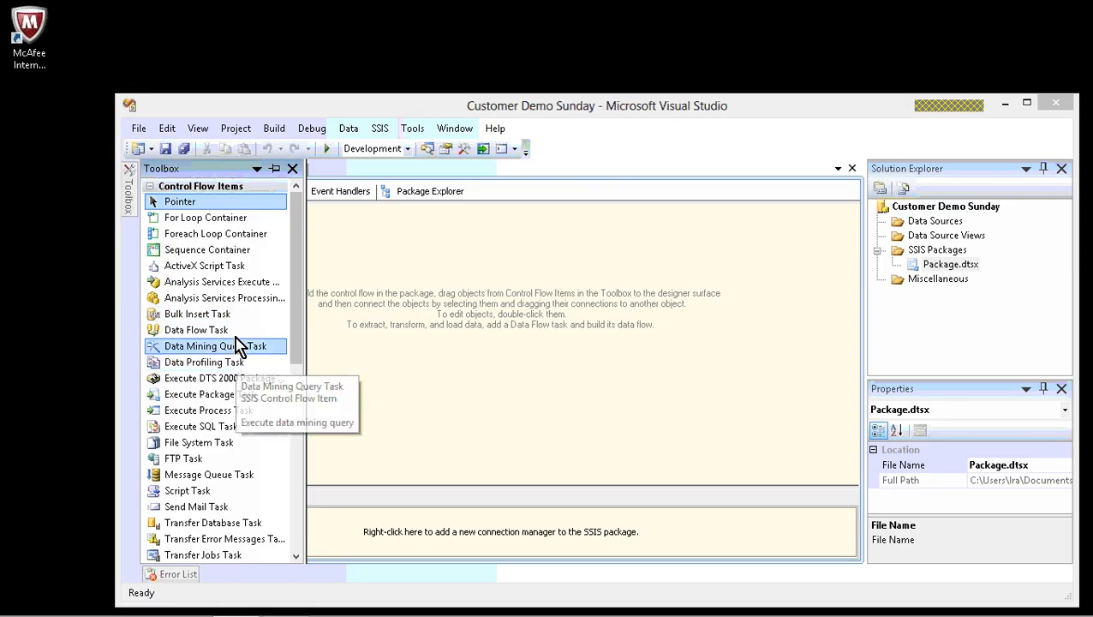
{"action": "left_click", "coordinate": [400, 383]}
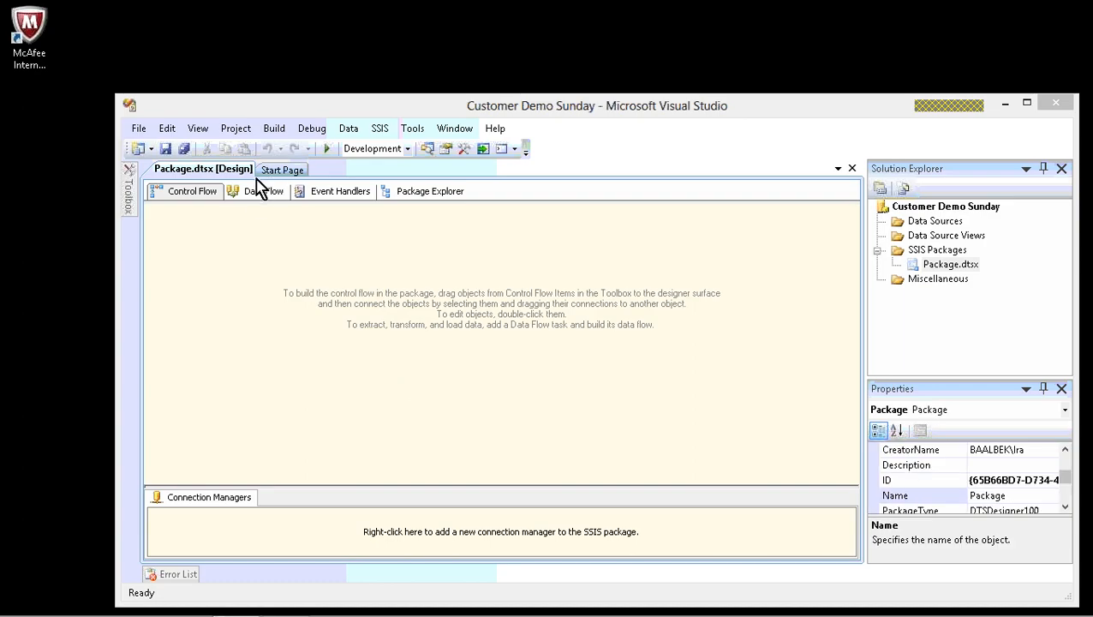
{"action": "mouse_move", "coordinate": [134, 219]}
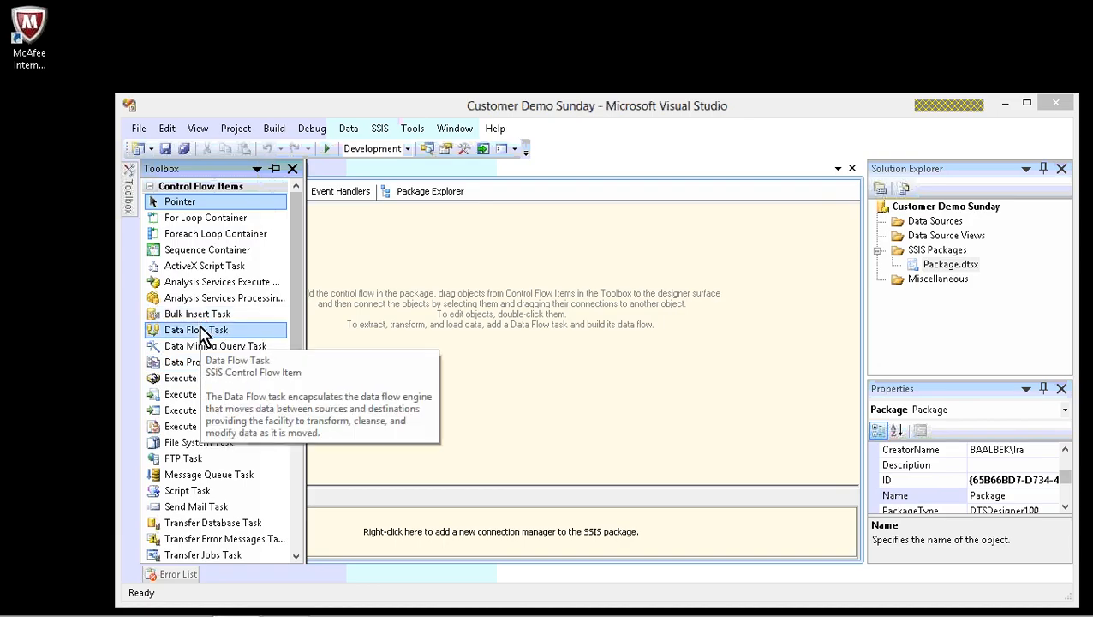
{"action": "left_click_drag", "start_coordinate": [203, 332], "coordinate": [486, 328]}
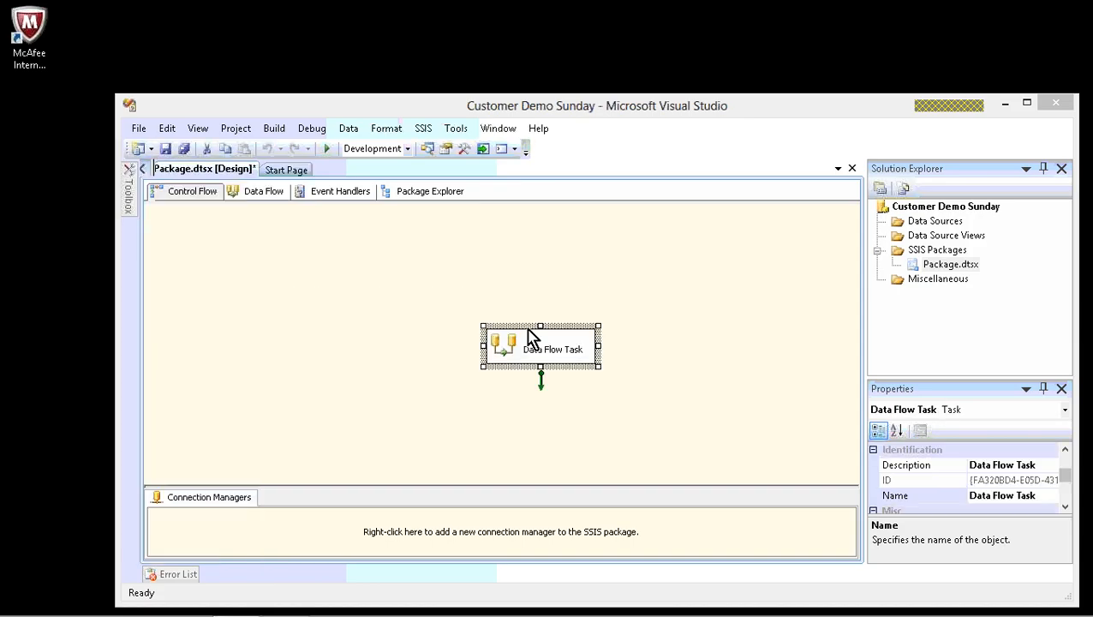
Open the Data Flow Task for editing and place an OLE DB Source in its upper area
{"action": "double_click", "coordinate": [571, 338]}
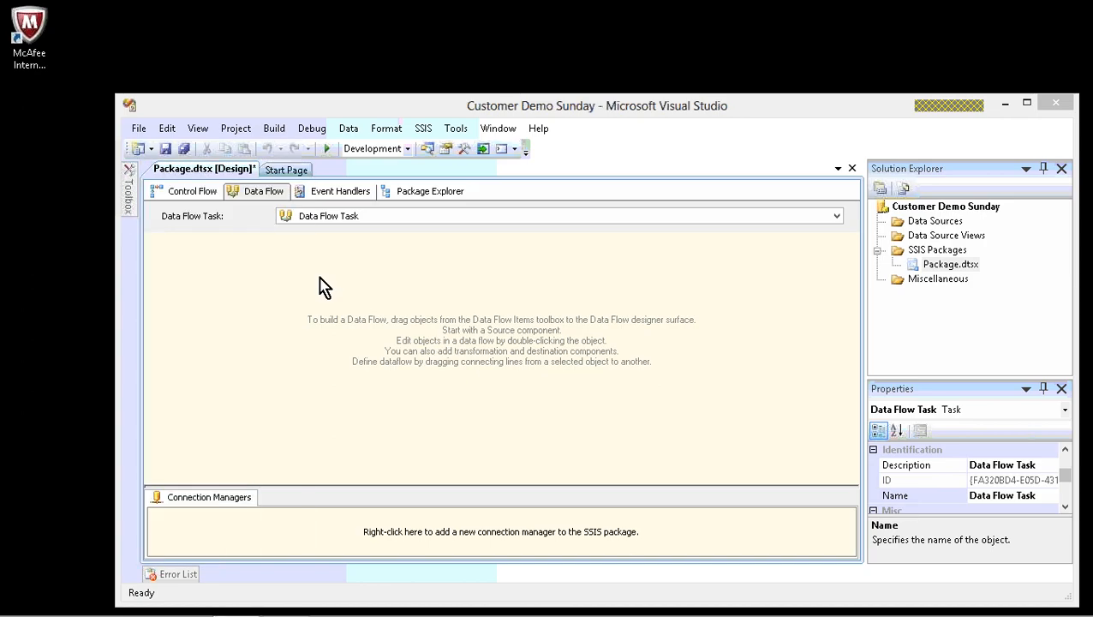
{"action": "mouse_move", "coordinate": [133, 210]}
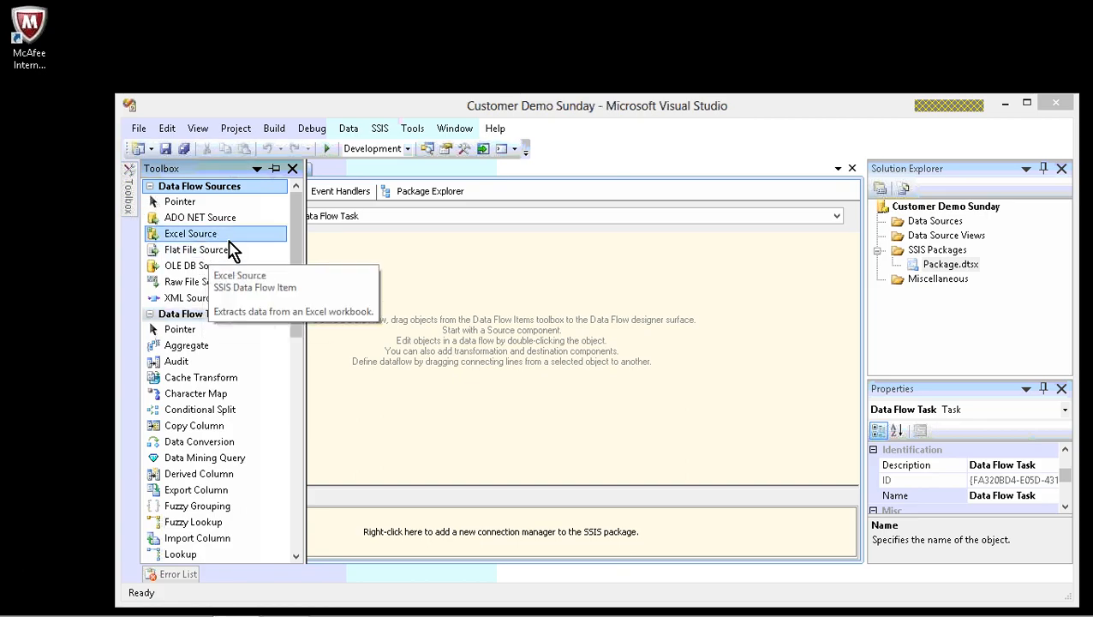
{"action": "left_click", "coordinate": [149, 315]}
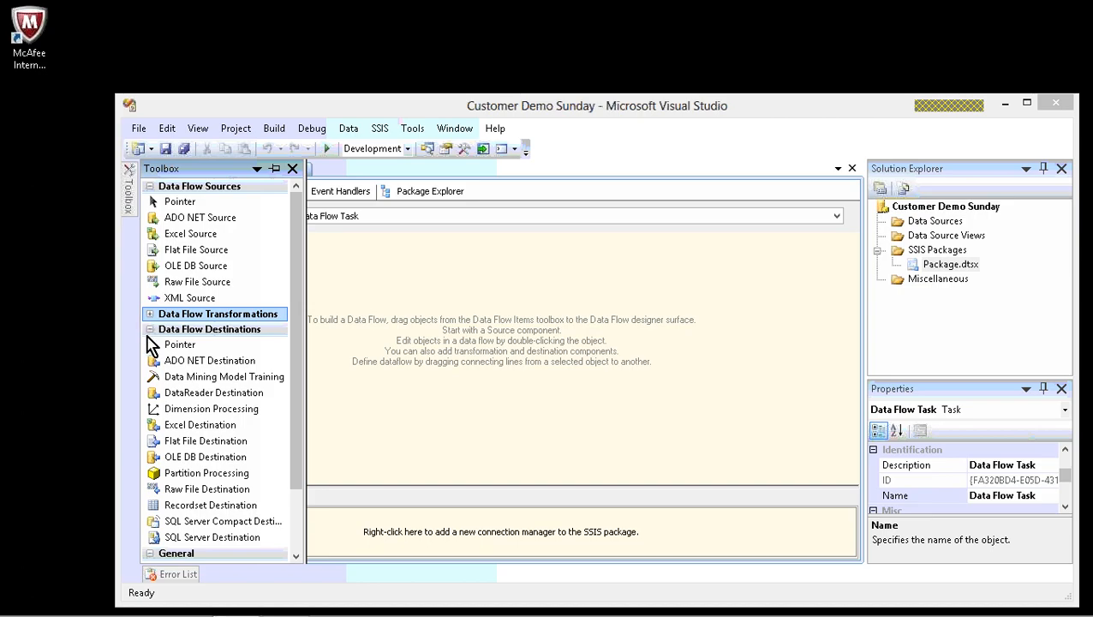
{"action": "left_click", "coordinate": [150, 314]}
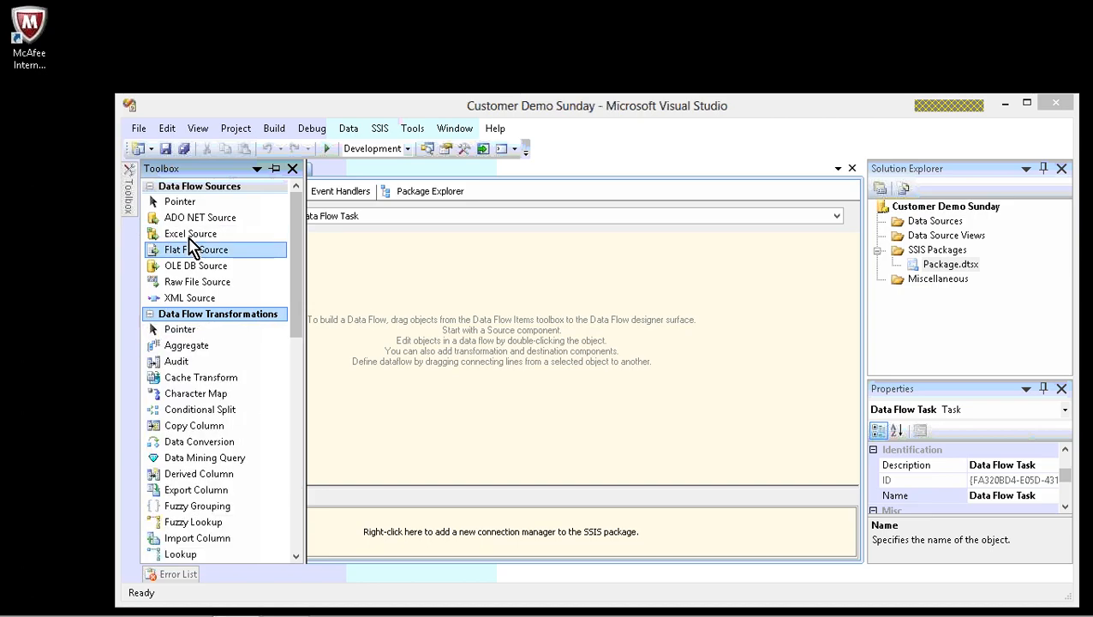
{"action": "double_click", "coordinate": [196, 265]}
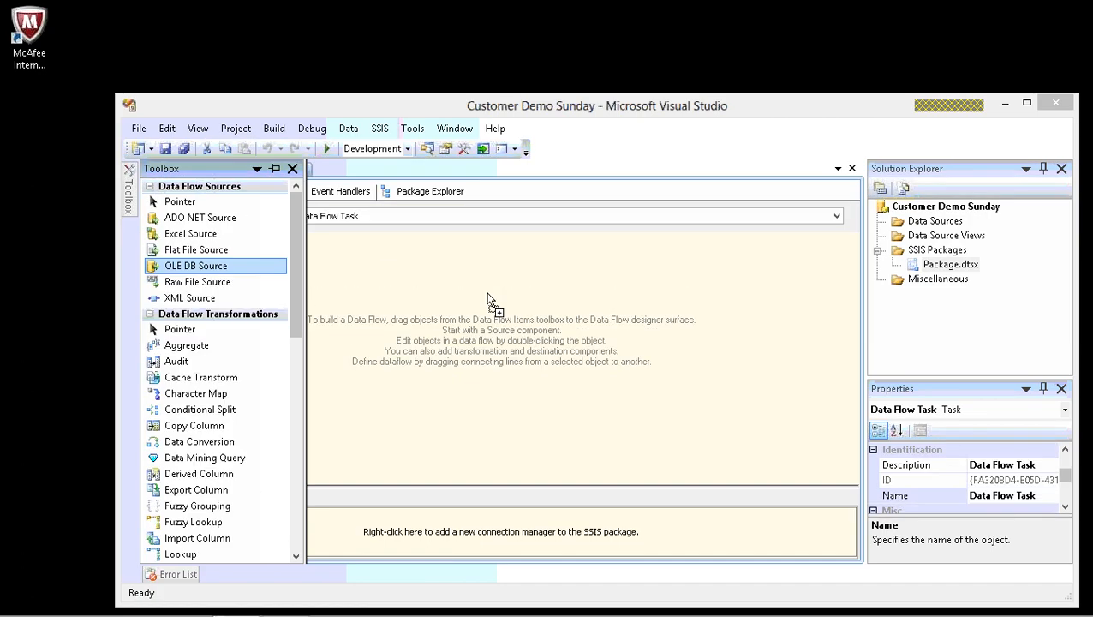
{"action": "left_click_drag", "start_coordinate": [488, 300], "coordinate": [488, 296]}
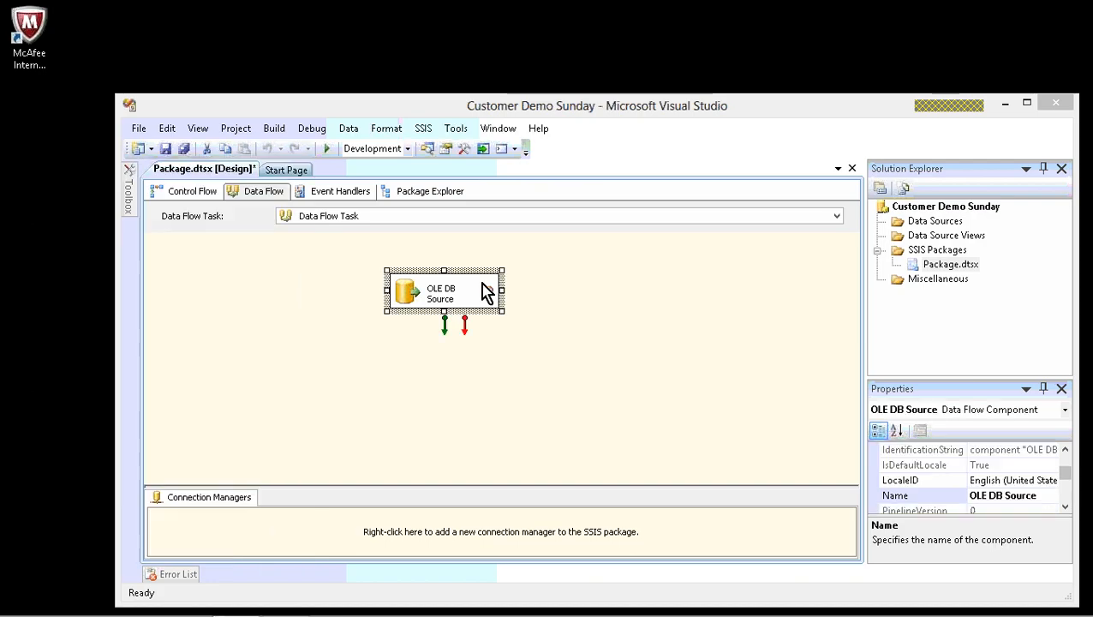
Give the OLE DB Source a new connection to server BAALBEK, Windows Authentication, database MelissaSSISDemoTDQ
{"action": "double_click", "coordinate": [480, 280]}
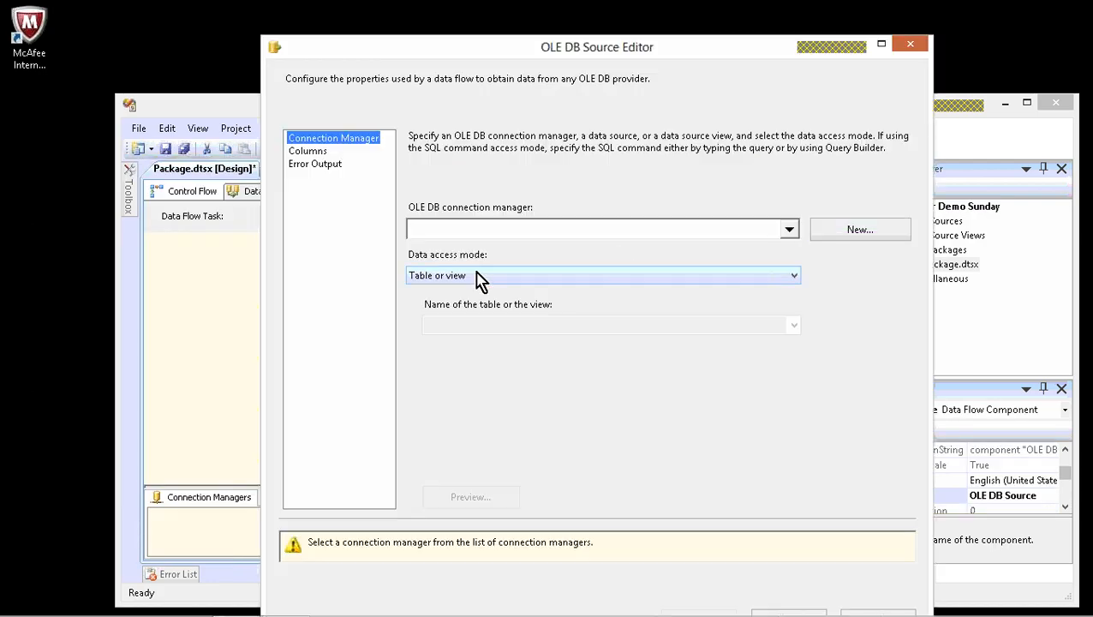
{"action": "left_click", "coordinate": [853, 228]}
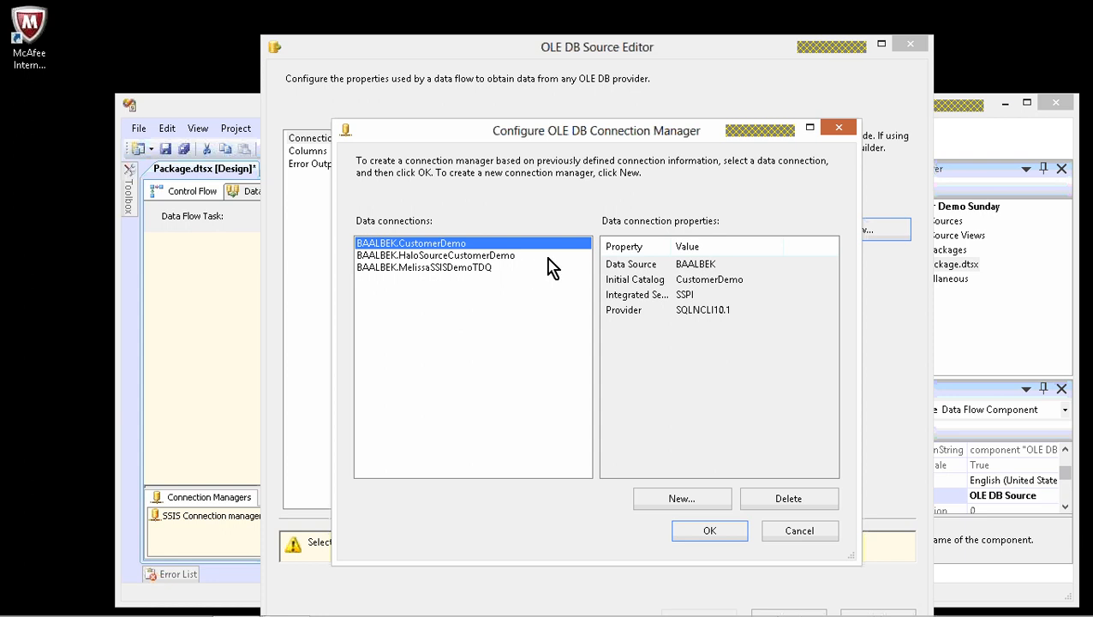
{"action": "left_click", "coordinate": [679, 500]}
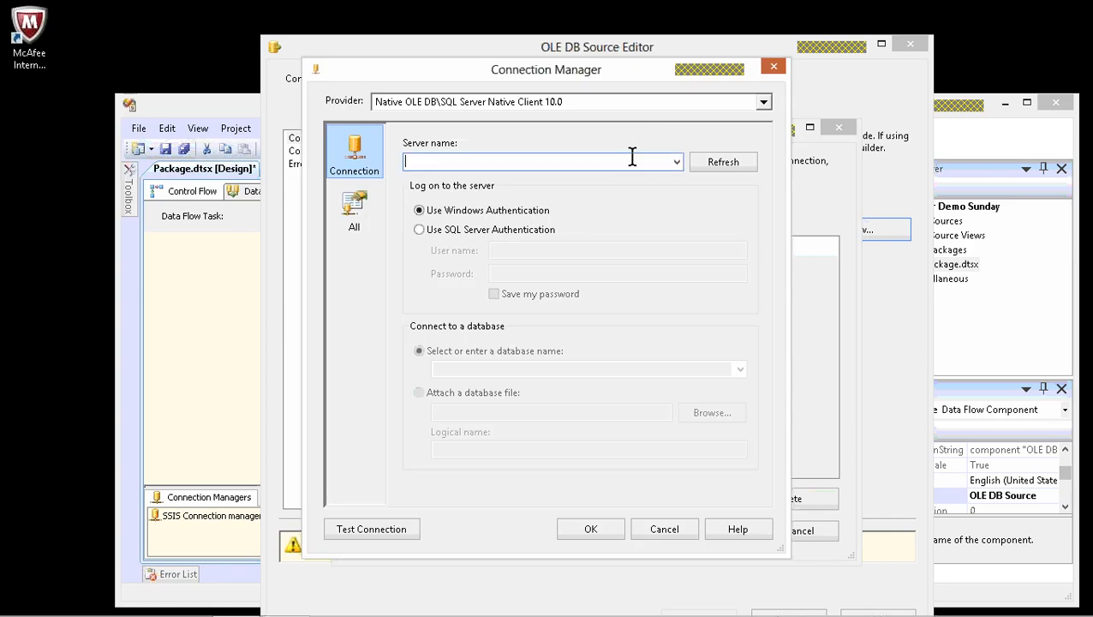
{"action": "type", "text": "BAA"}
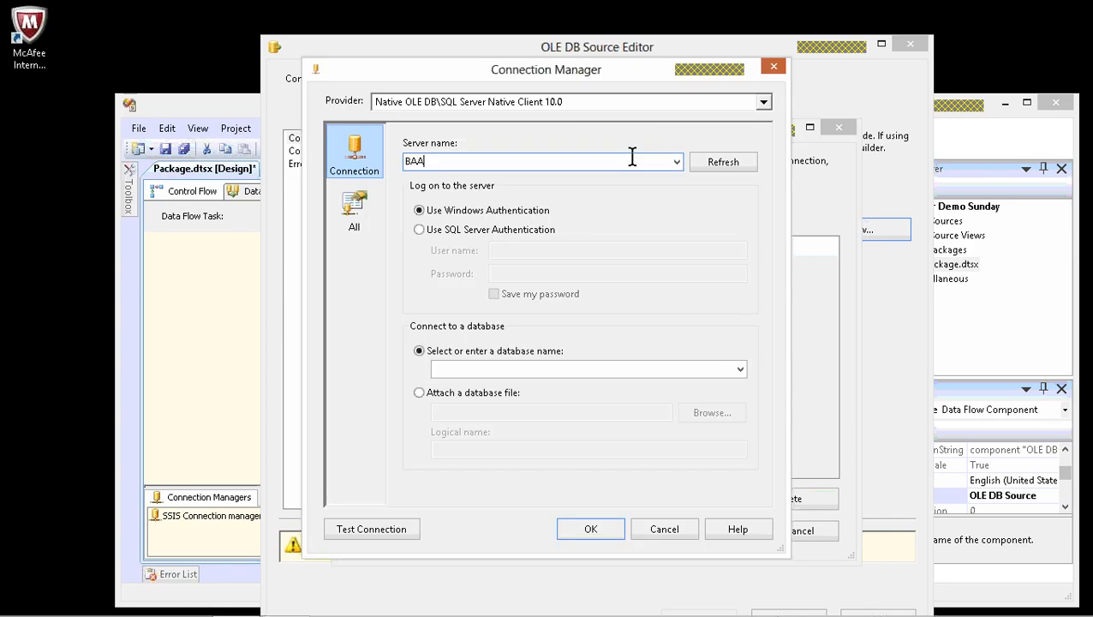
{"action": "type", "text": "LBEK"}
{"action": "left_click", "coordinate": [740, 370]}
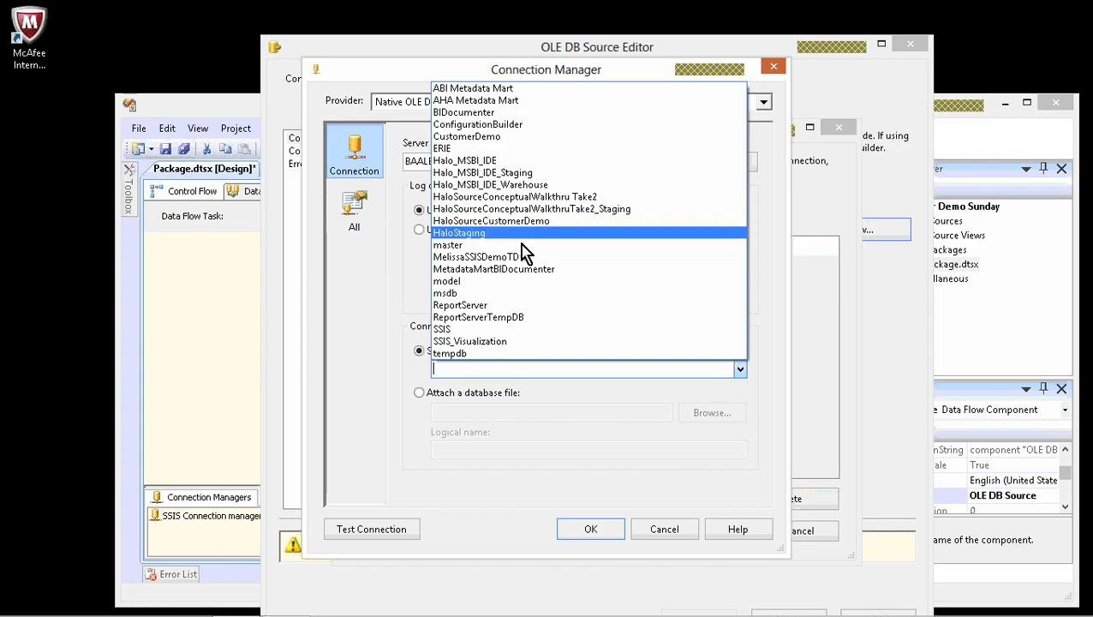
{"action": "left_click", "coordinate": [522, 257]}
{"action": "left_click", "coordinate": [608, 528]}
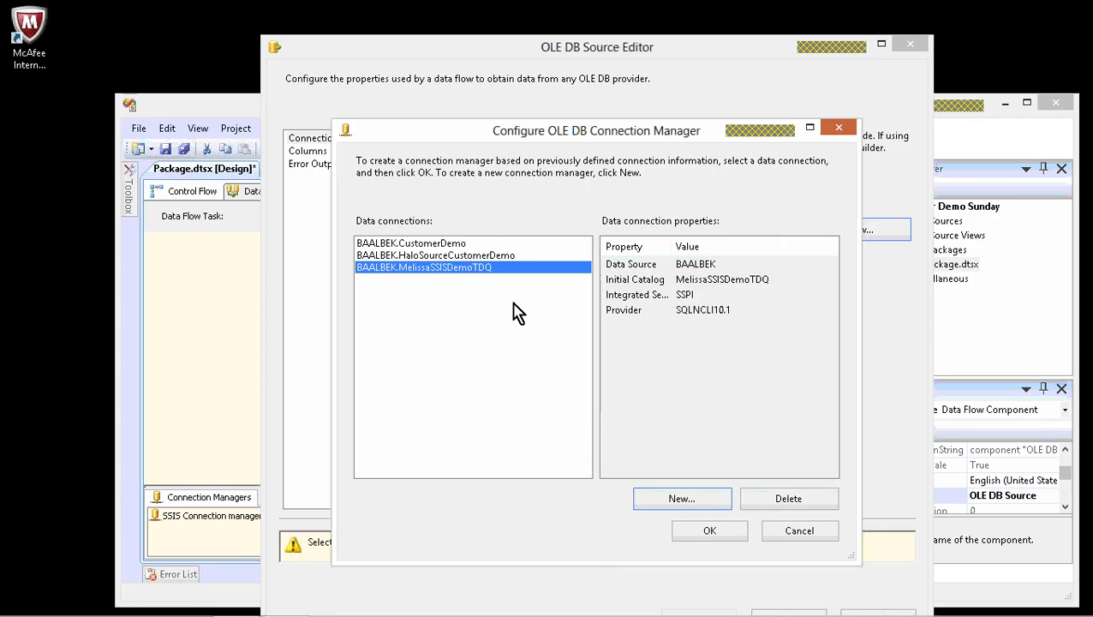
{"action": "left_click", "coordinate": [692, 531]}
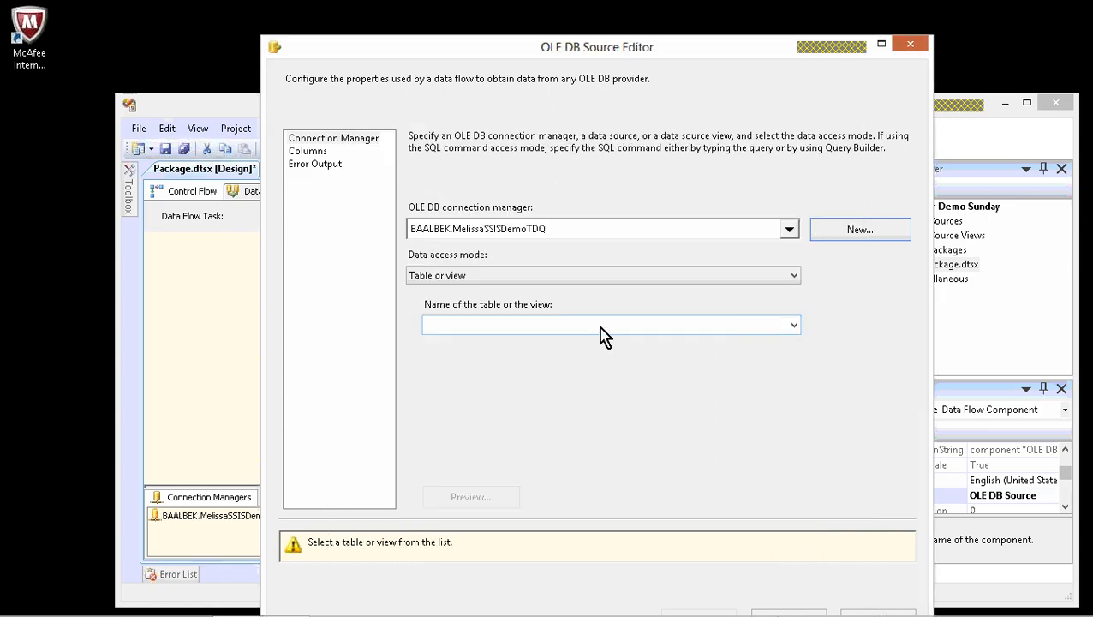
Set the OLE DB Source's table to [dbo].[ABI_PCCustomerCleansedPhoneDedupe] and accept the source settings
{"action": "left_click", "coordinate": [792, 324]}
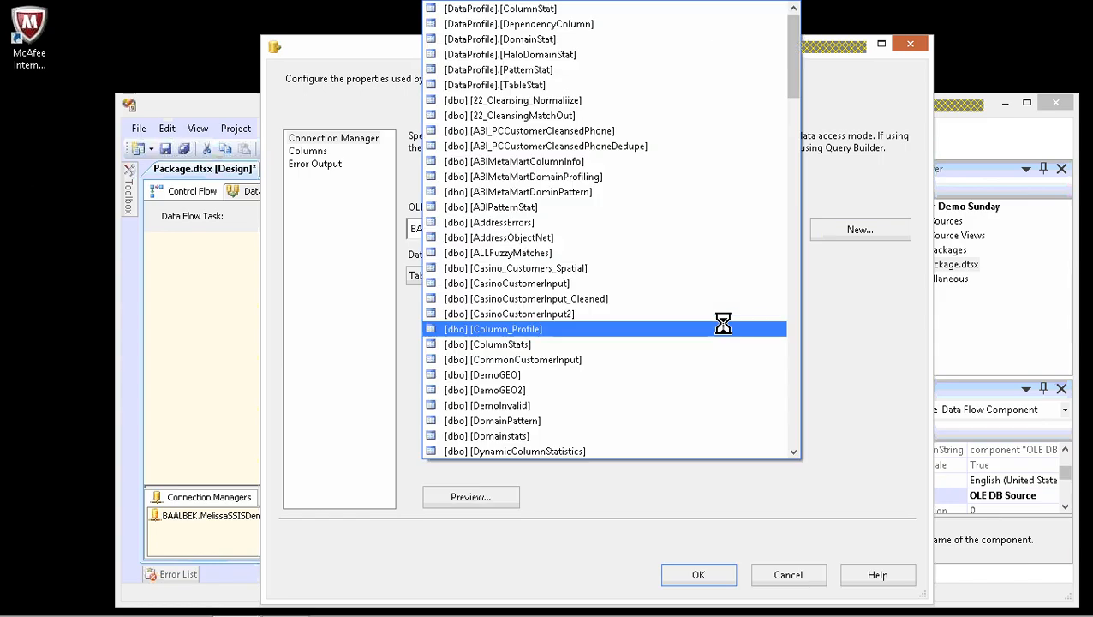
{"action": "left_click", "coordinate": [619, 147]}
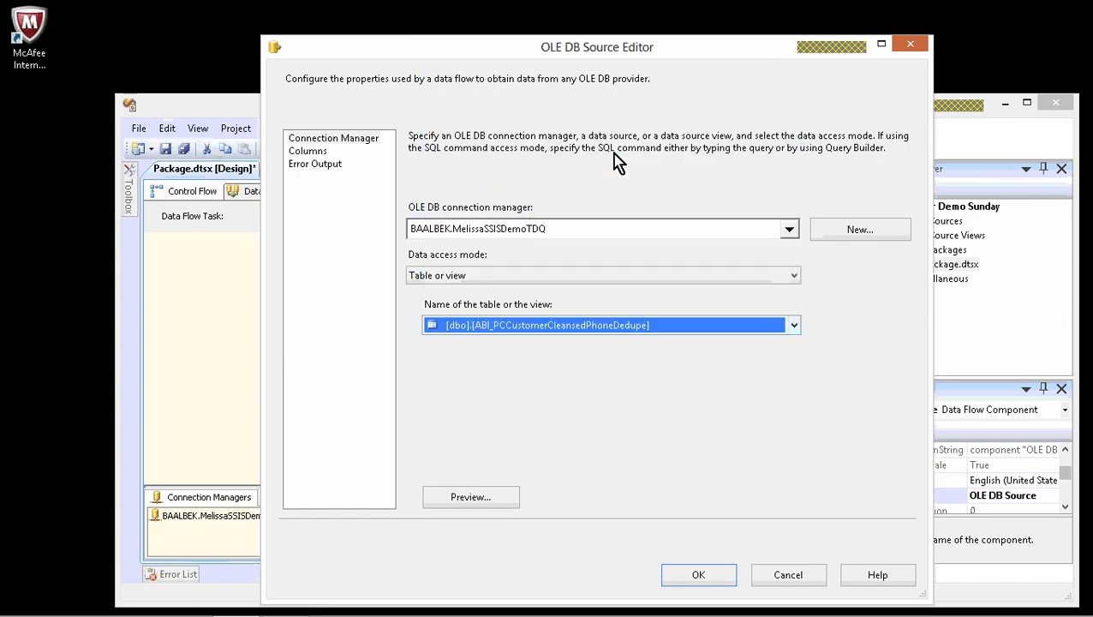
{"action": "left_click", "coordinate": [710, 578]}
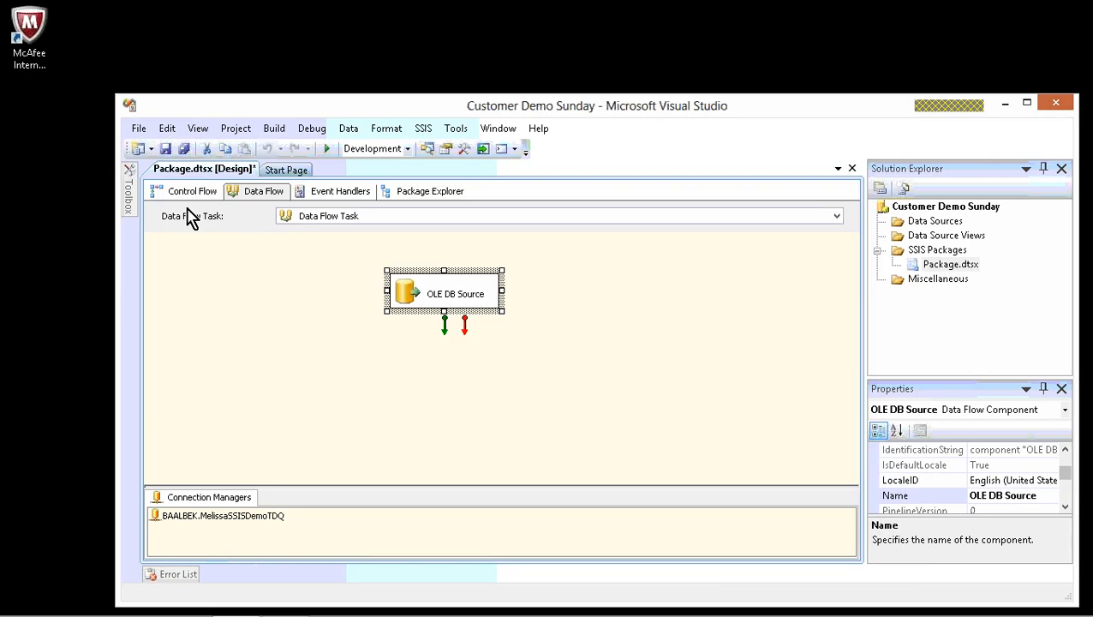
Add an OLE DB Destination below the OLE DB Source and connect the source's green data output to it
{"action": "mouse_move", "coordinate": [132, 200]}
{"action": "left_click_drag", "start_coordinate": [176, 361], "coordinate": [324, 366]}
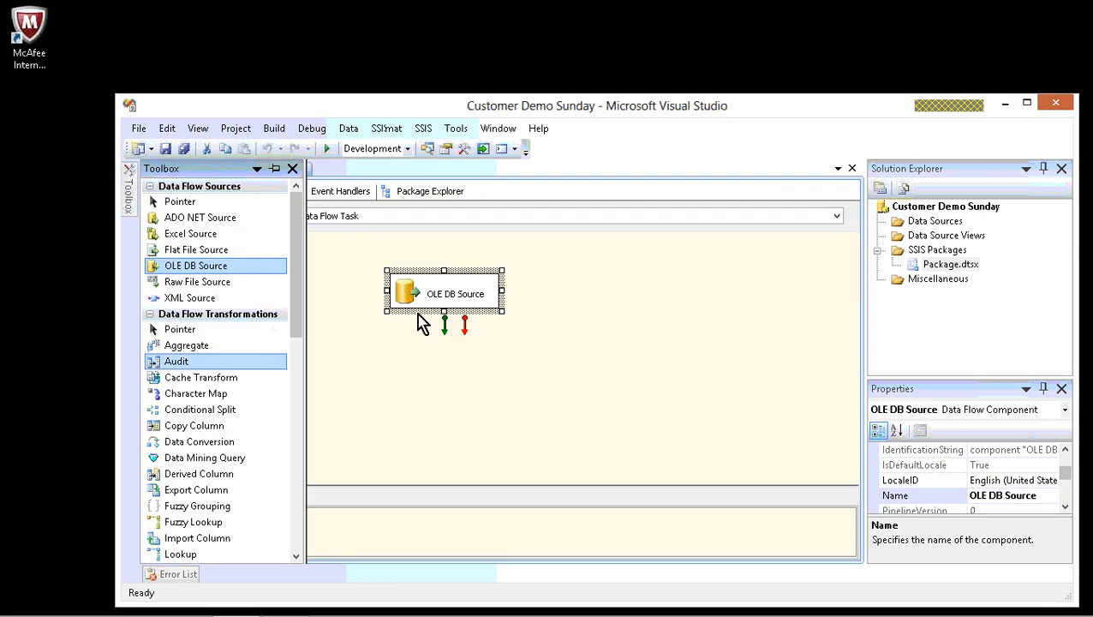
{"action": "left_click", "coordinate": [298, 545]}
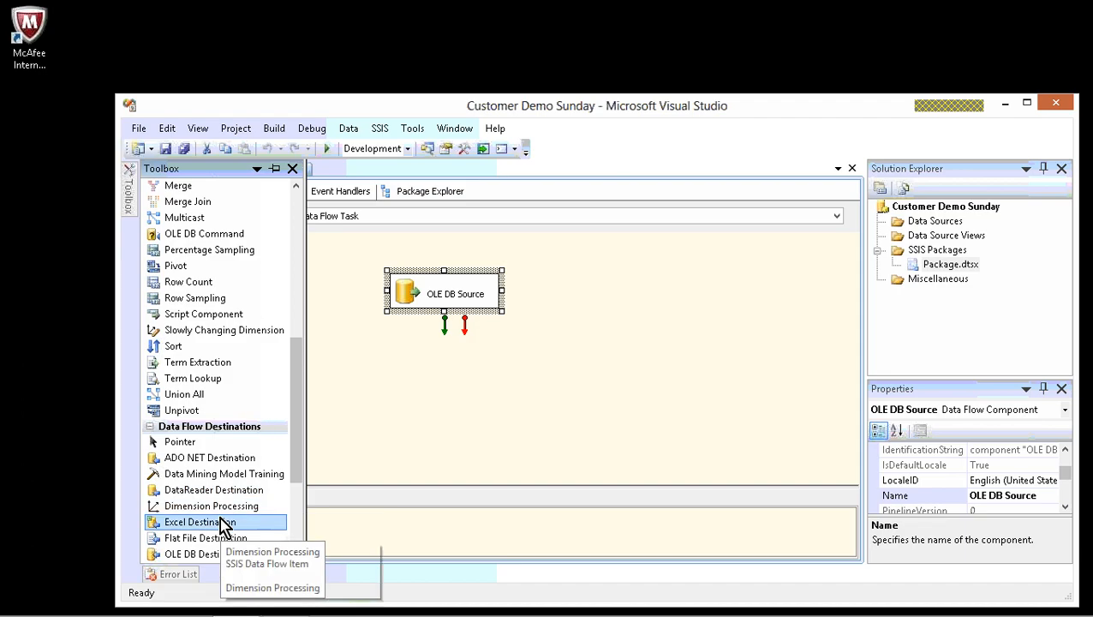
{"action": "left_click_drag", "start_coordinate": [221, 554], "coordinate": [495, 413]}
{"action": "left_click", "coordinate": [457, 303]}
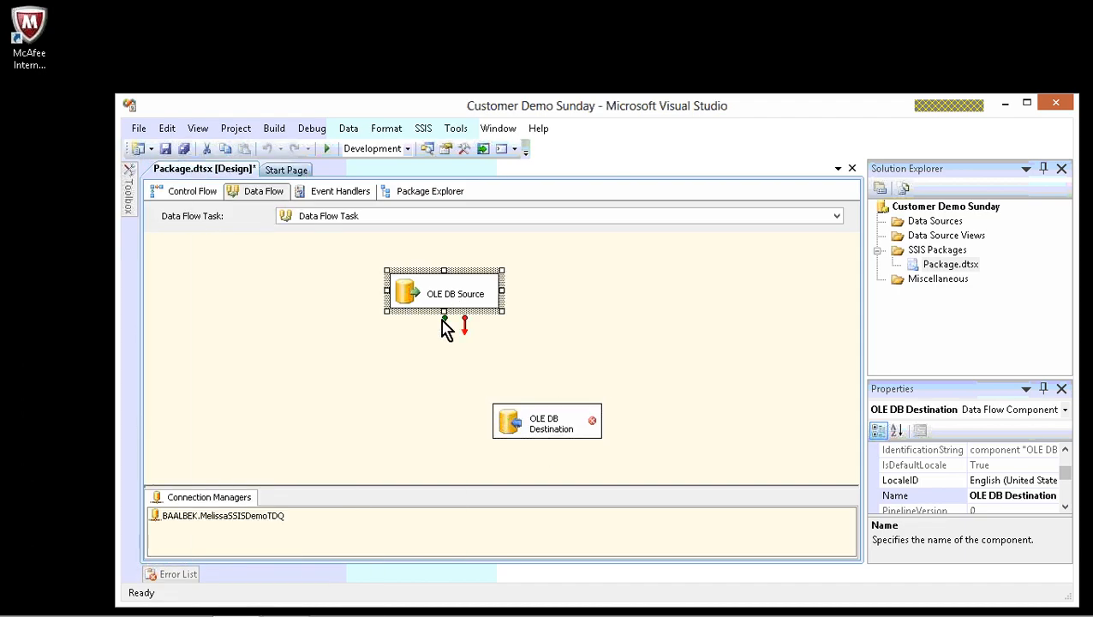
{"action": "left_click_drag", "start_coordinate": [444, 322], "coordinate": [553, 417]}
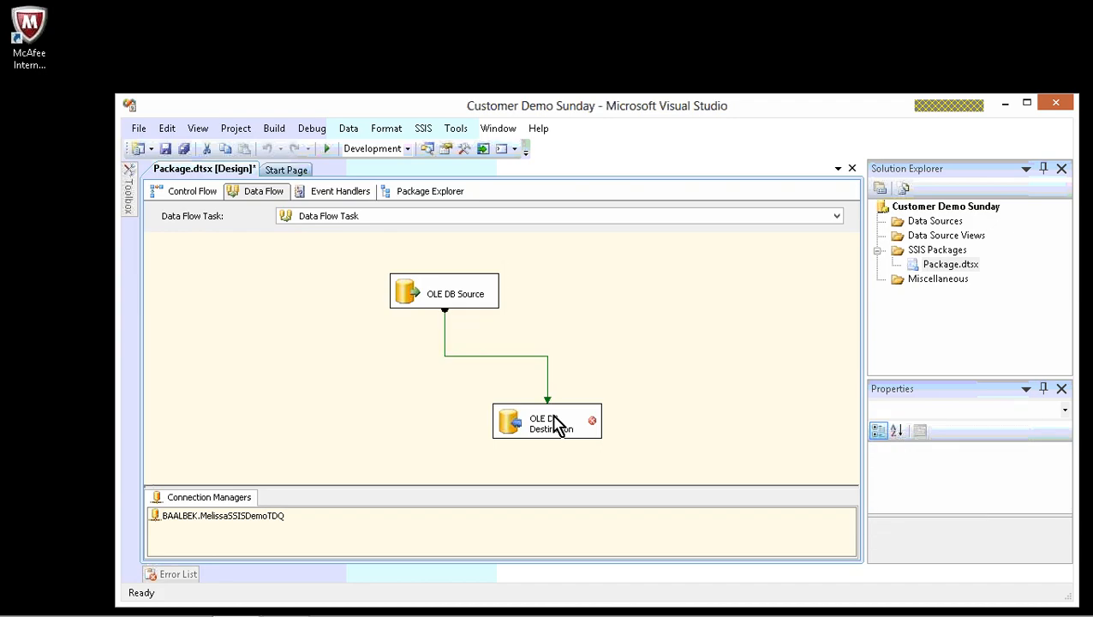
Open the OLE DB Destination's settings and start a new connection to server BAALBEK
{"action": "left_click", "coordinate": [555, 426]}
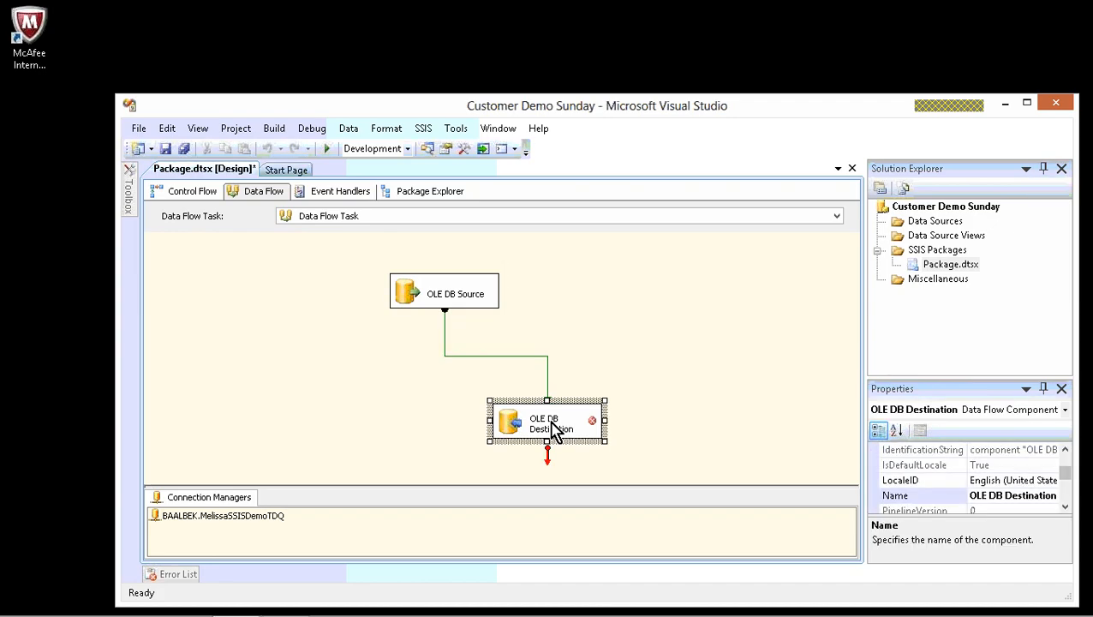
{"action": "mouse_move", "coordinate": [576, 419]}
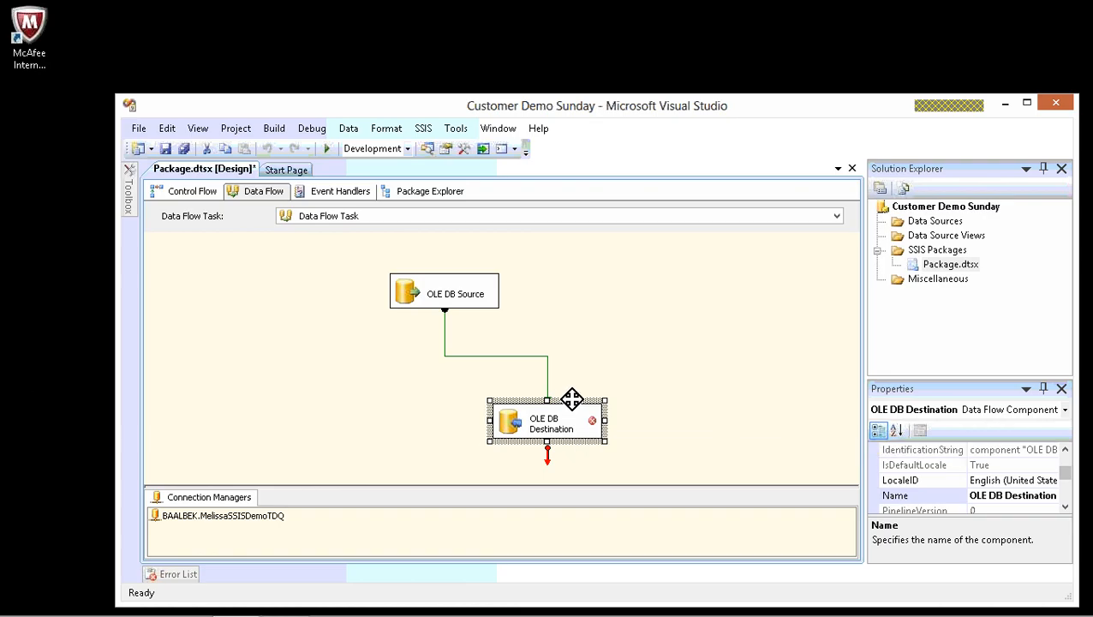
{"action": "double_click", "coordinate": [571, 399]}
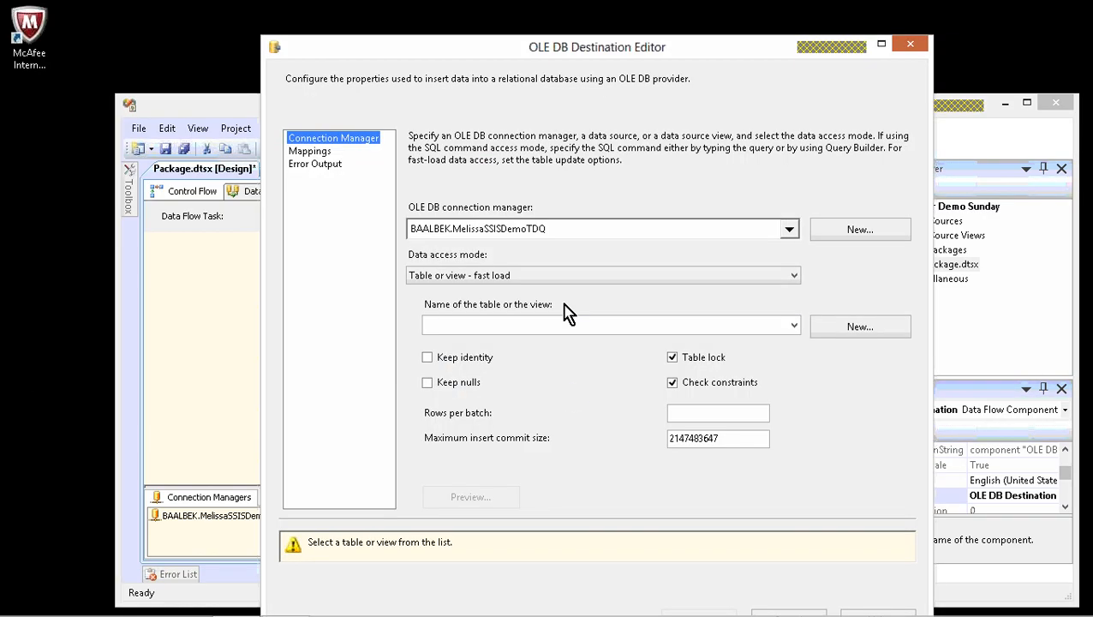
{"action": "left_click", "coordinate": [838, 236]}
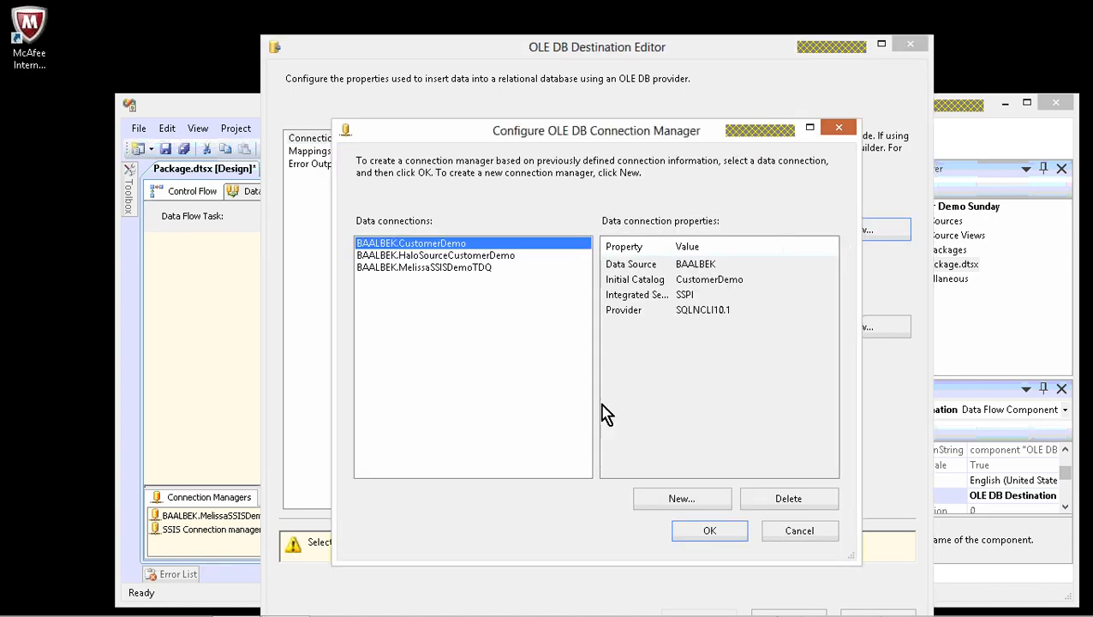
{"action": "left_click", "coordinate": [683, 503]}
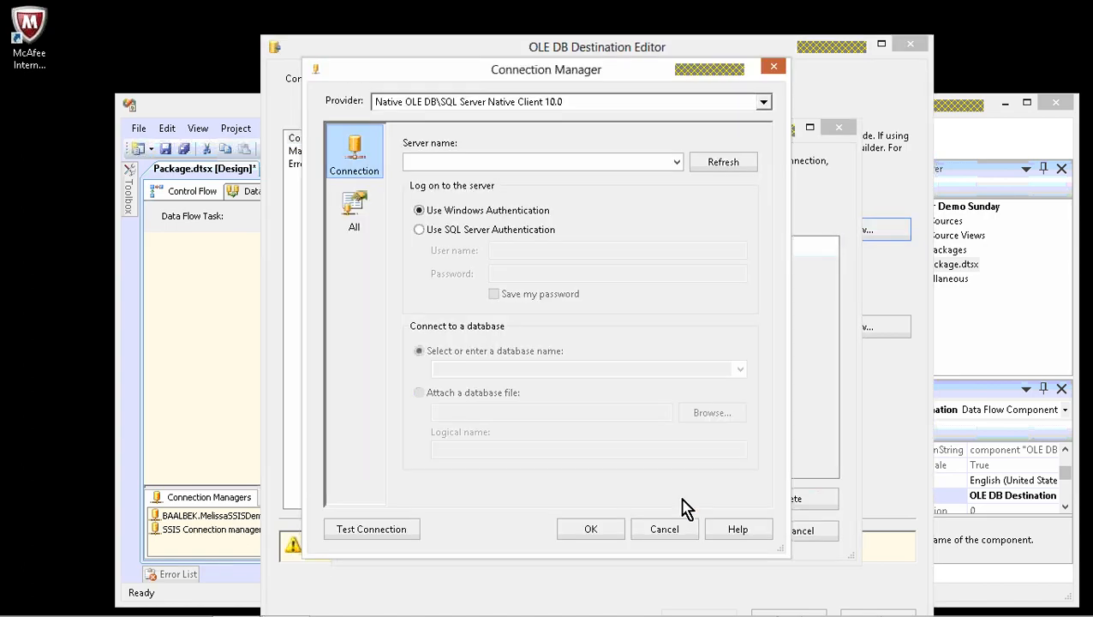
{"action": "left_click", "coordinate": [518, 158]}
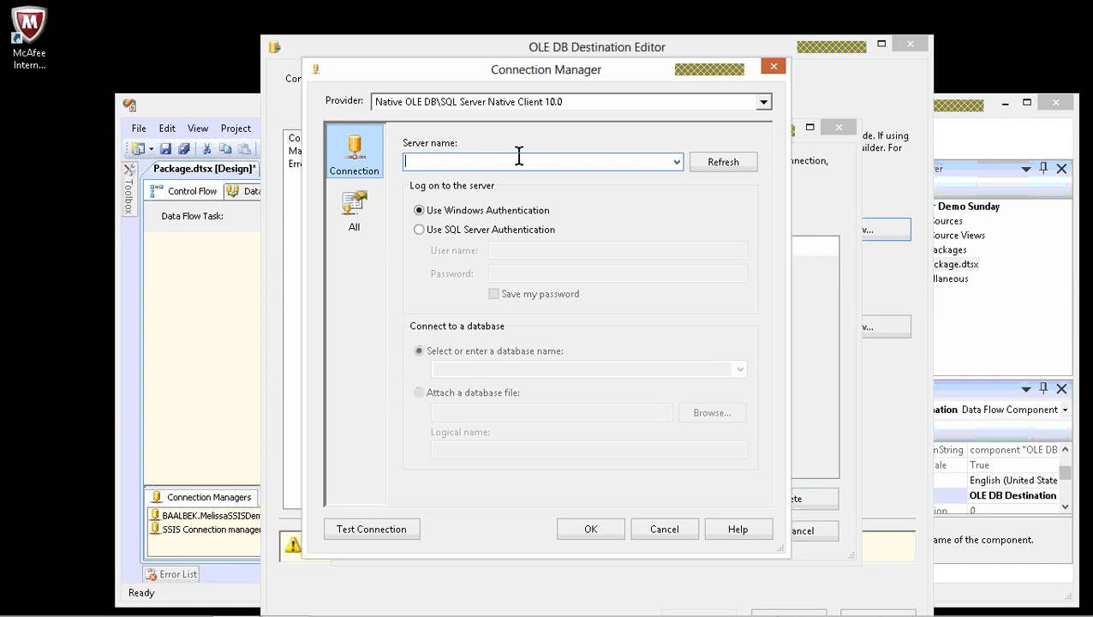
{"action": "type", "text": "BAA"}
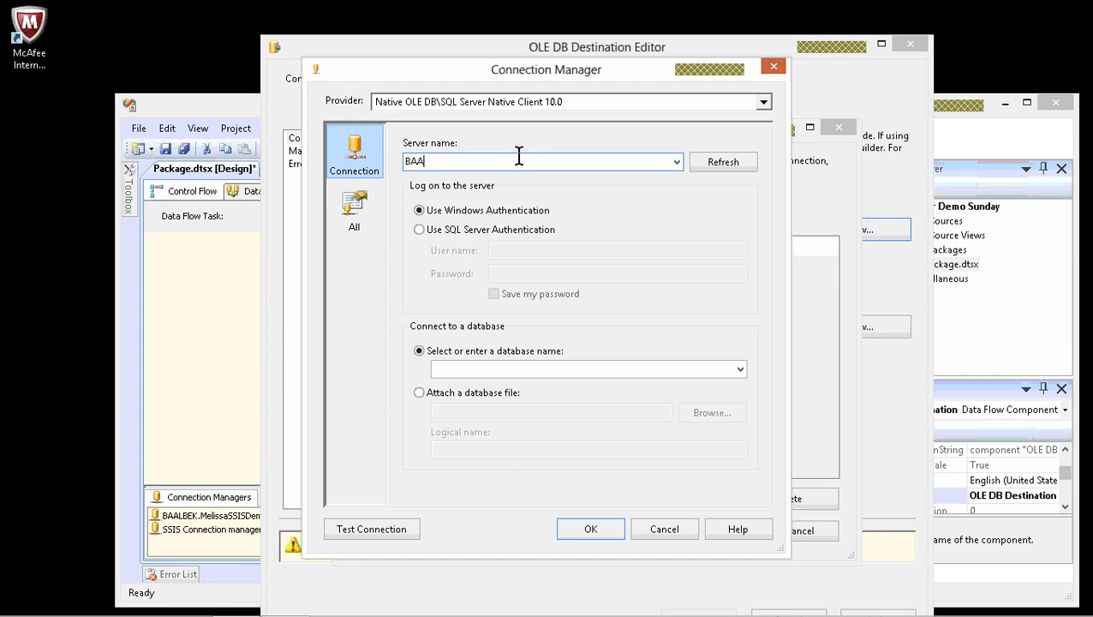
{"action": "type", "text": "LBEK"}
Choose the CustomerDemo database for the new connection and assign that connection to the OLE DB Destination
{"action": "left_click", "coordinate": [739, 369]}
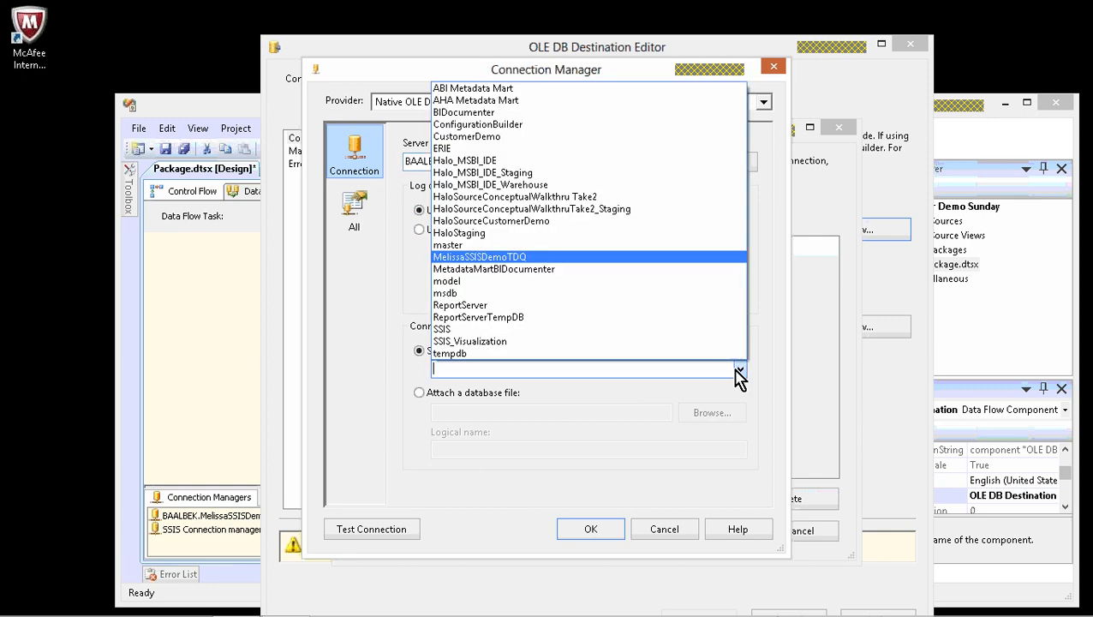
{"action": "left_click", "coordinate": [512, 149]}
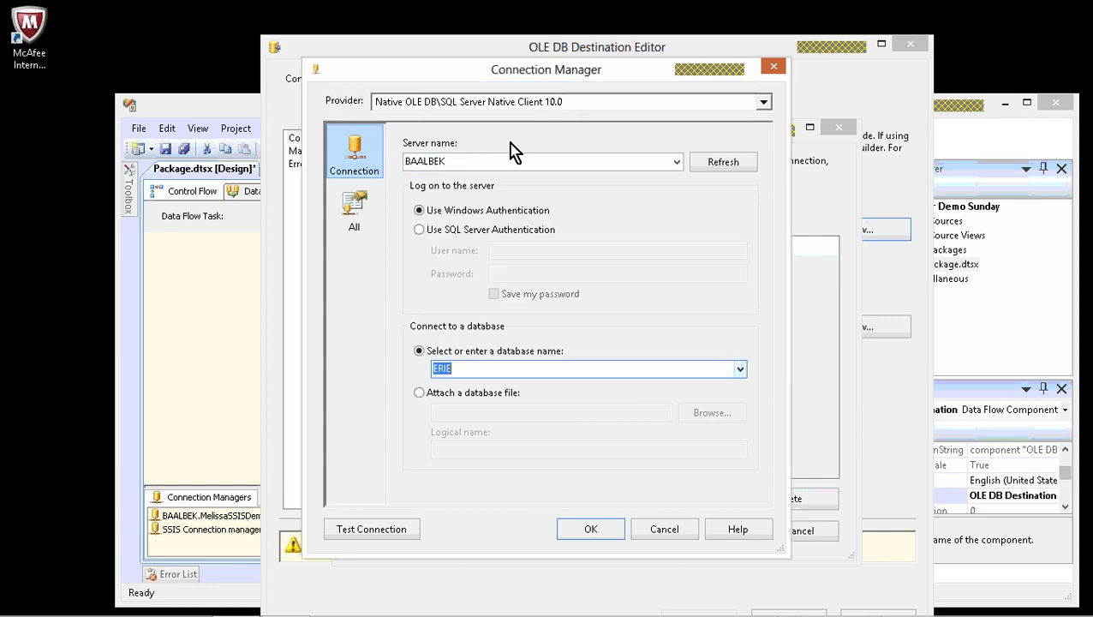
{"action": "left_click", "coordinate": [743, 374]}
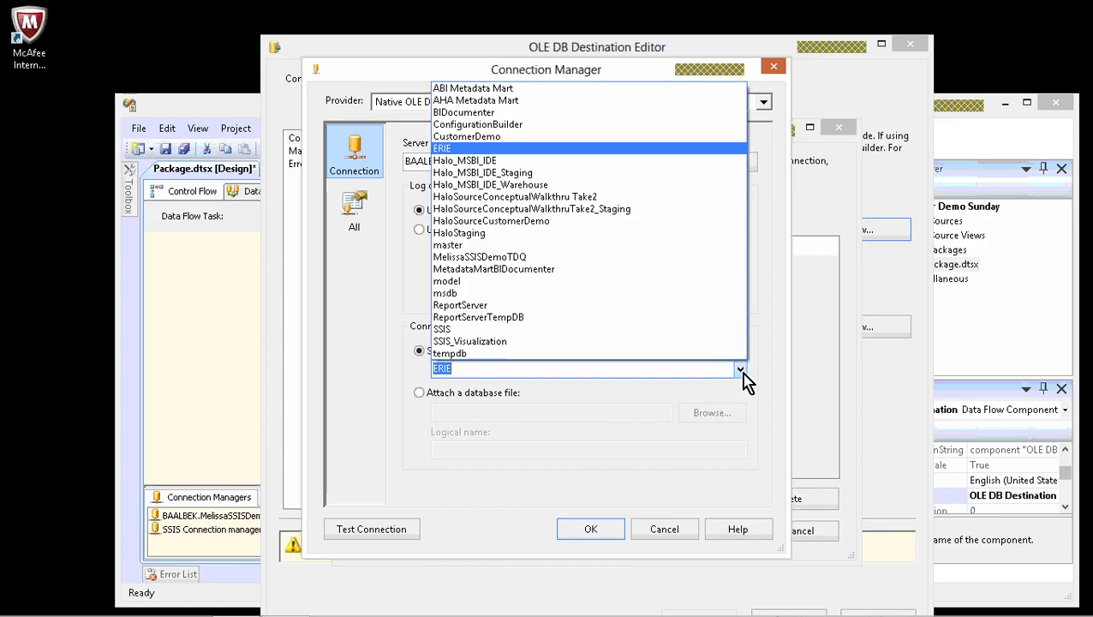
{"action": "left_click", "coordinate": [519, 138]}
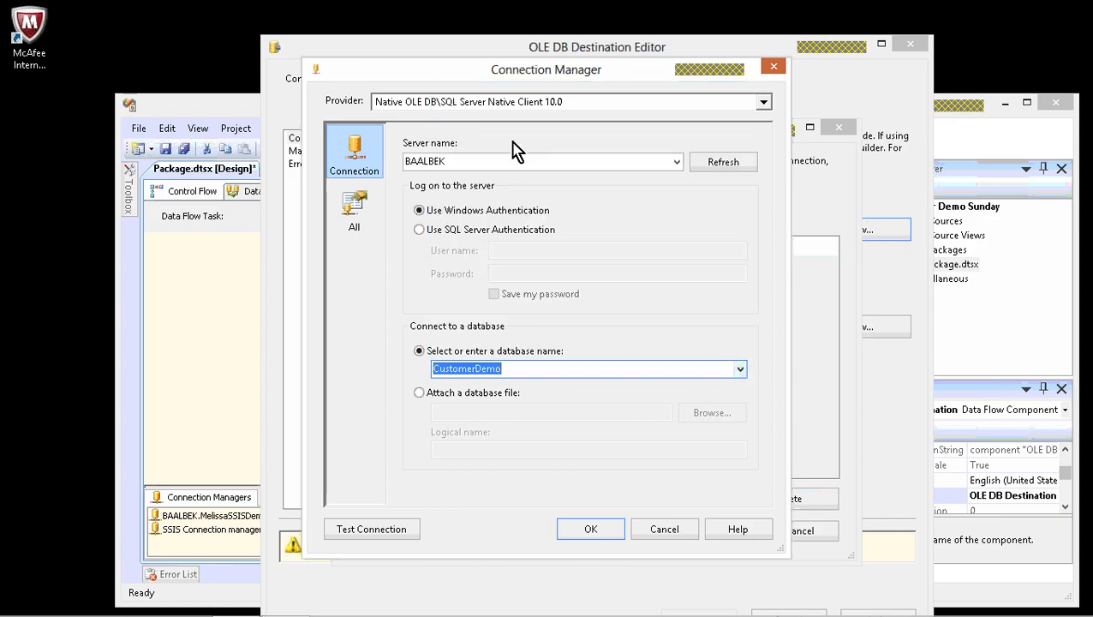
{"action": "left_click", "coordinate": [590, 532]}
{"action": "left_click", "coordinate": [715, 531]}
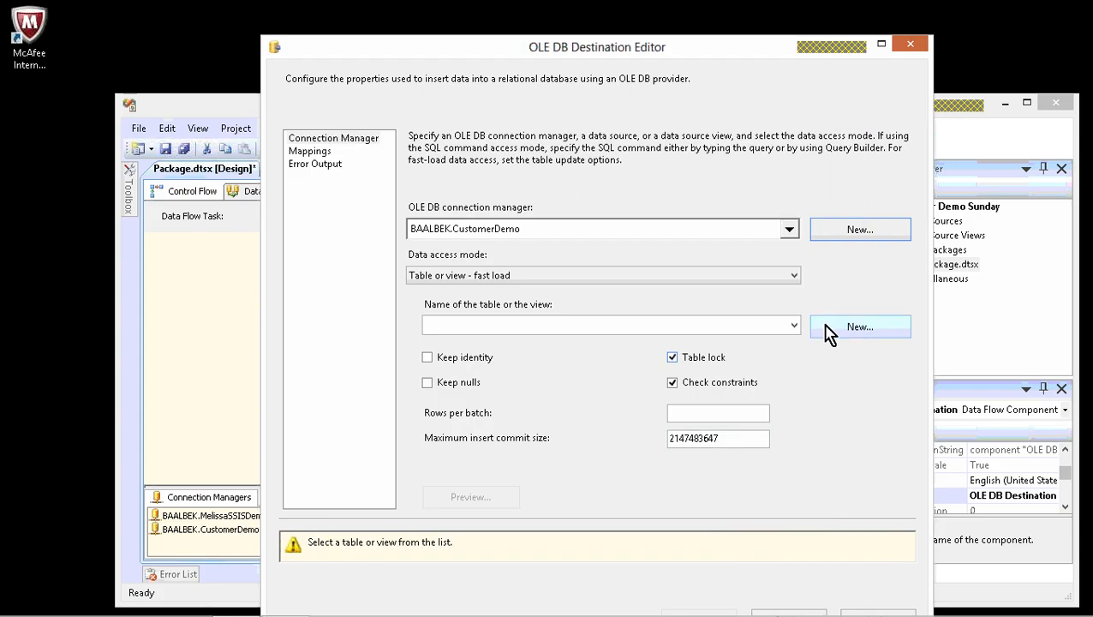
{"action": "left_click", "coordinate": [860, 326]}
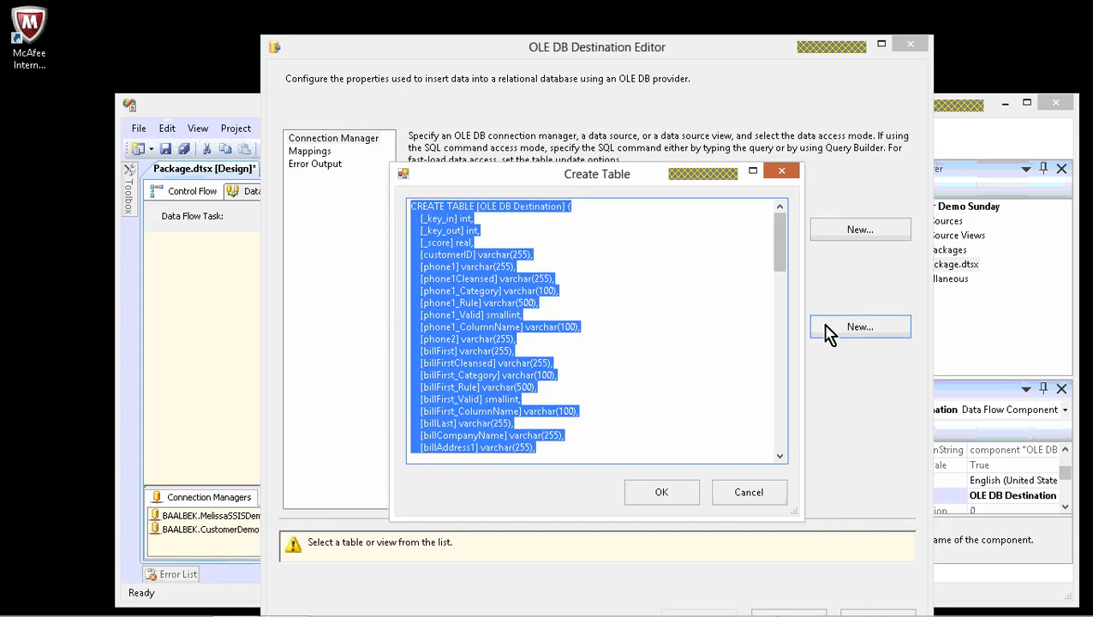
{"action": "left_click", "coordinate": [581, 226]}
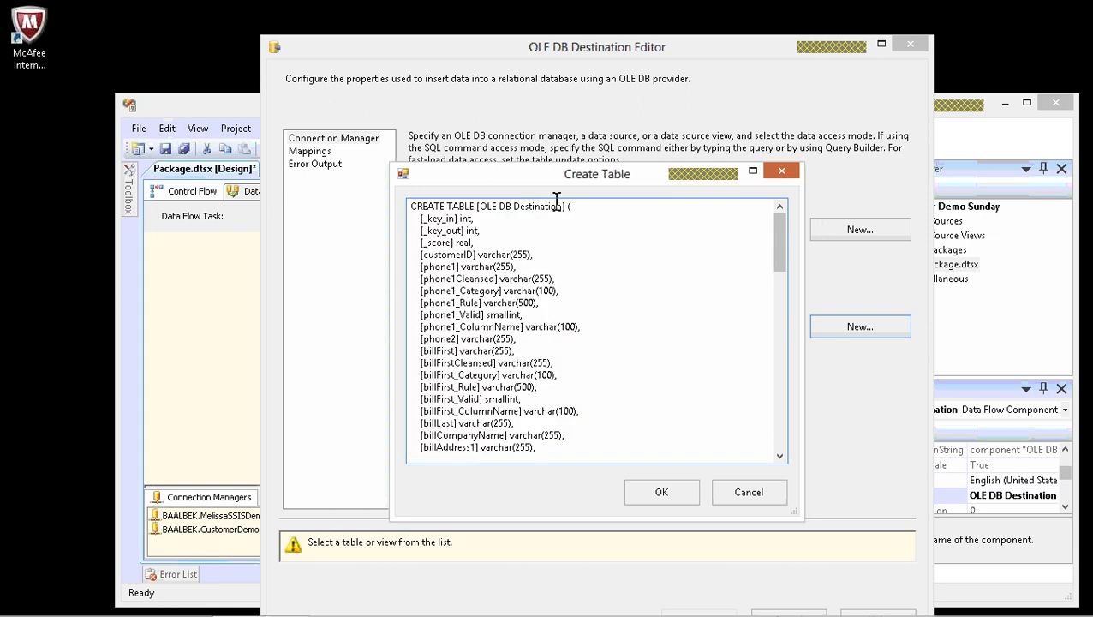
{"action": "left_click_drag", "start_coordinate": [561, 206], "coordinate": [482, 206]}
{"action": "left_click", "coordinate": [747, 493]}
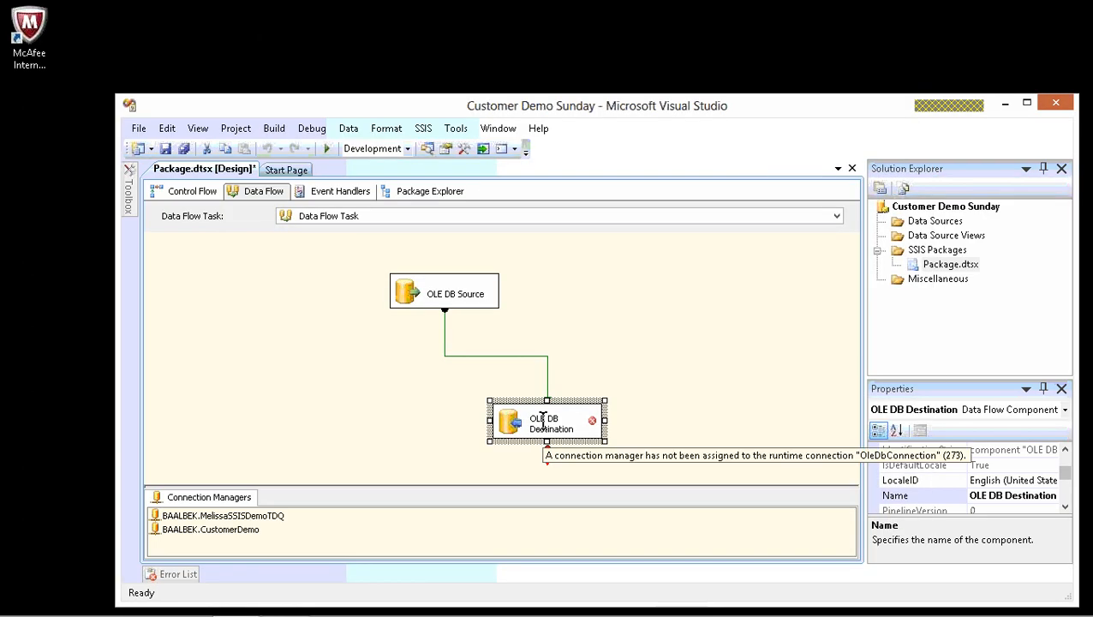
Rename the OLE DB Destination component as CustomerExtractStage
{"action": "left_click", "coordinate": [543, 417]}
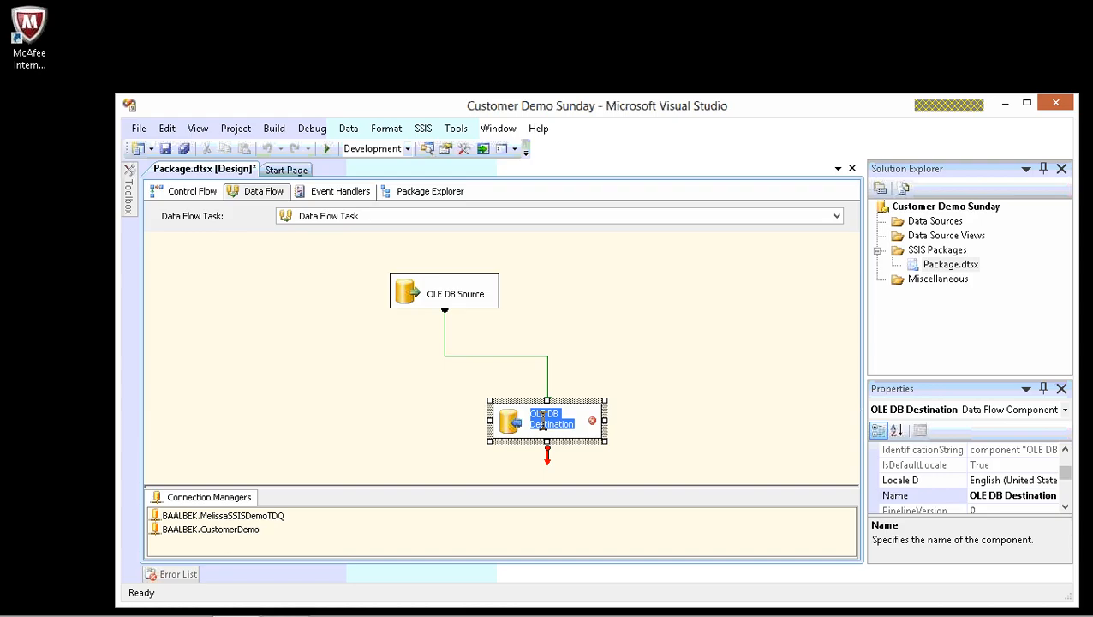
{"action": "type", "text": "Custom"}
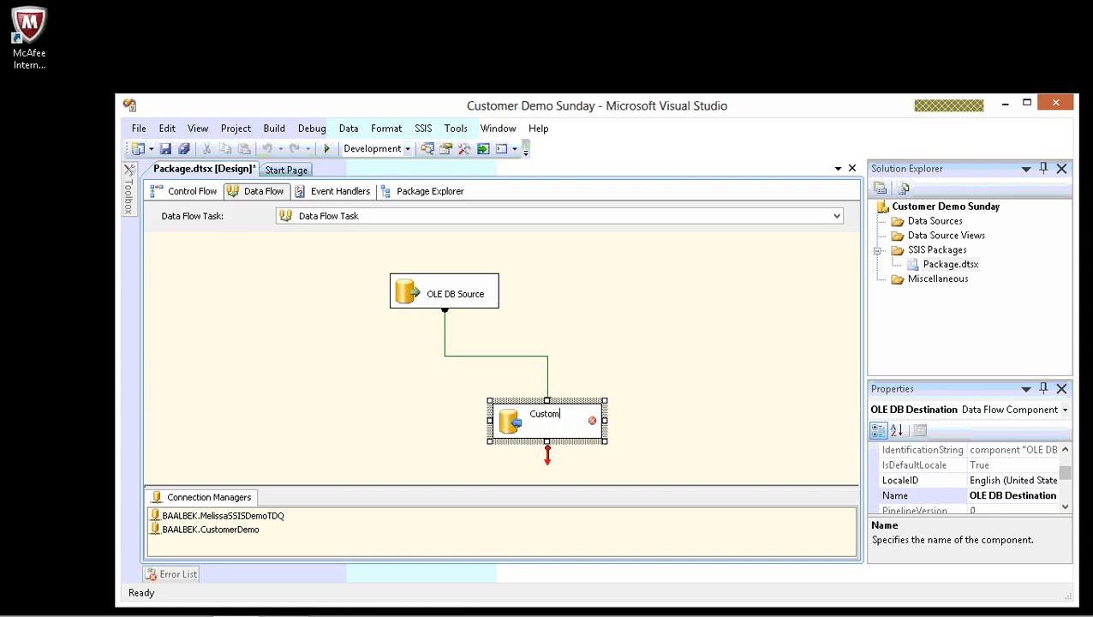
{"action": "type", "text": "erExtractStage"}
{"action": "left_click", "coordinate": [571, 401]}
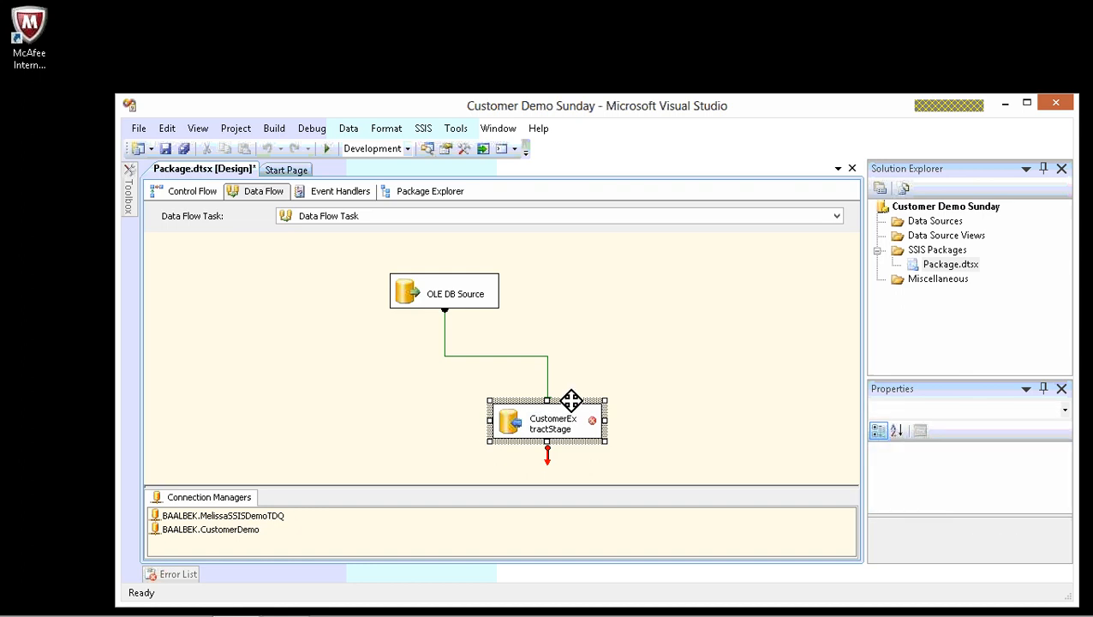
Create a new destination table [CustomerExtractStage] from the generated CREATE TABLE script and close the destination's settings
{"action": "double_click", "coordinate": [571, 401]}
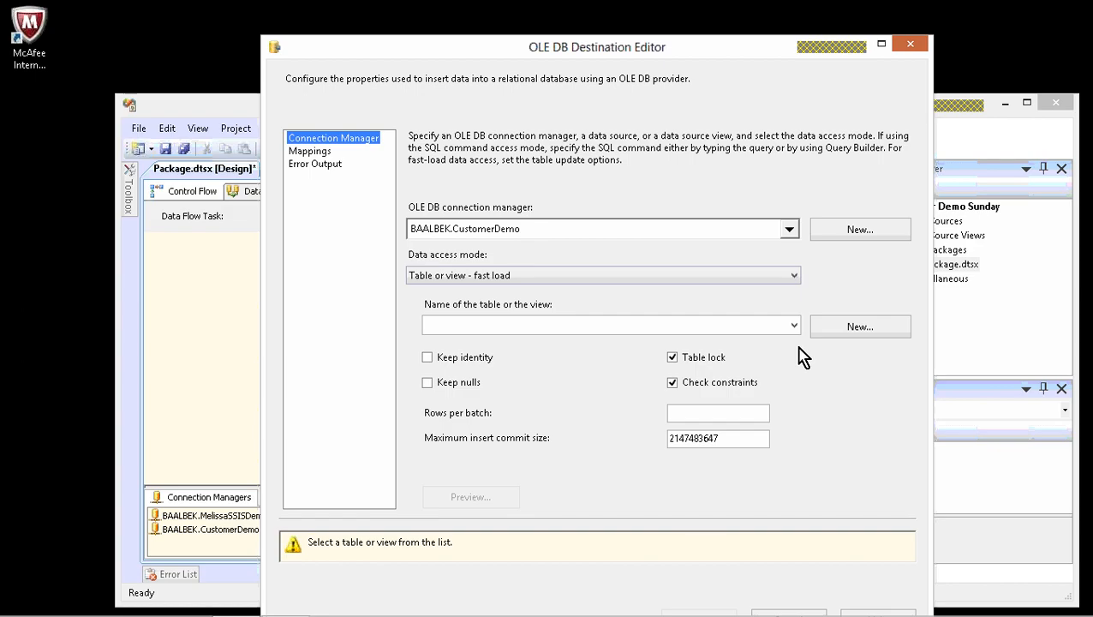
{"action": "left_click", "coordinate": [838, 333]}
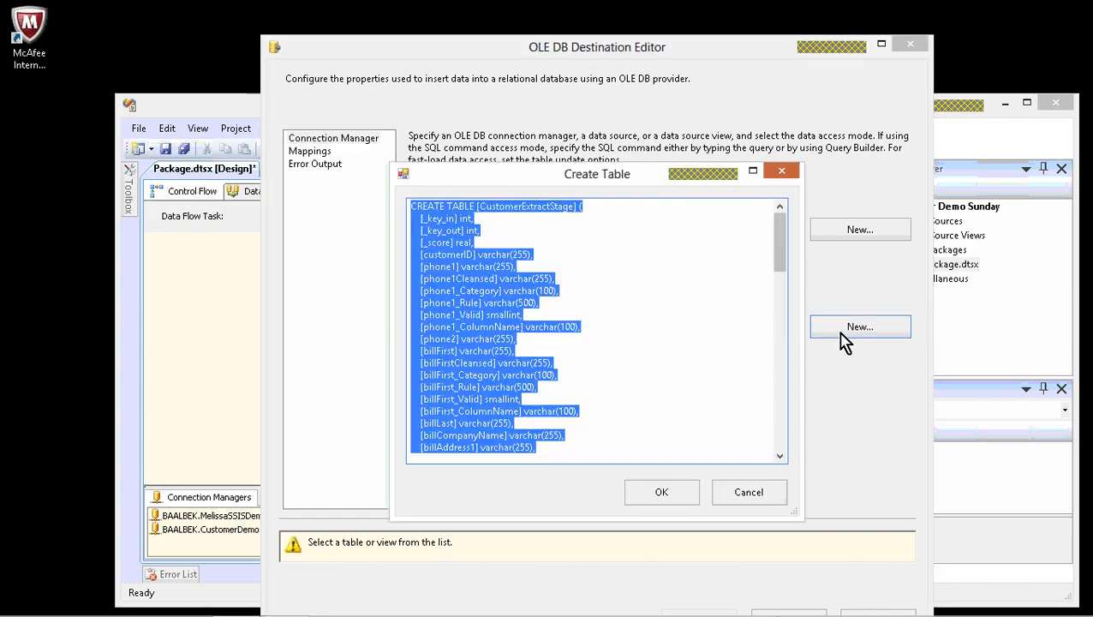
{"action": "left_click", "coordinate": [545, 213]}
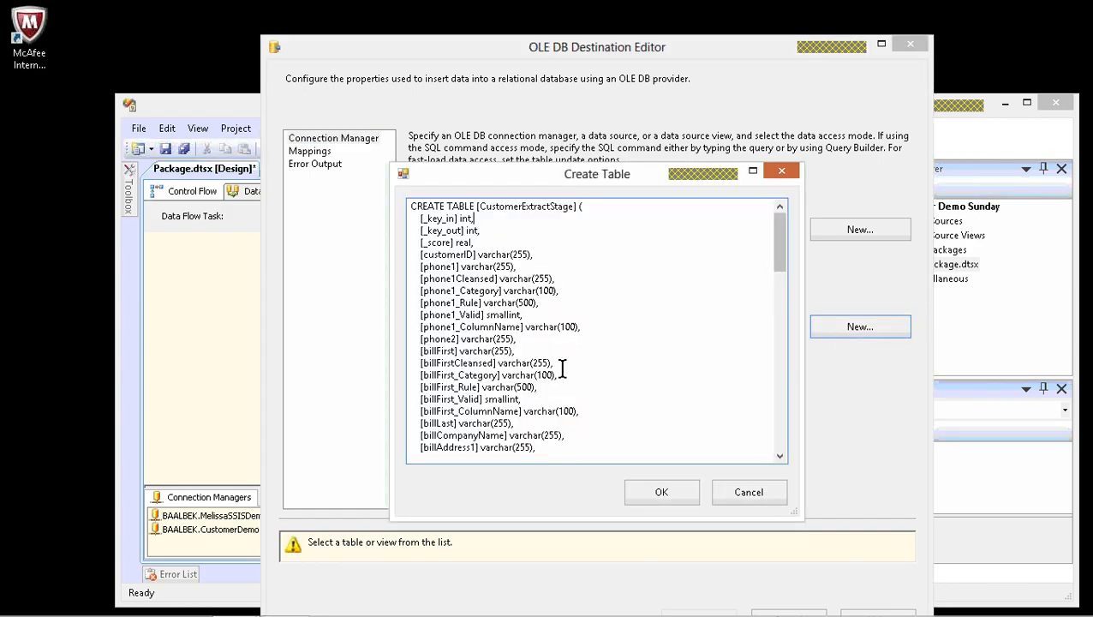
{"action": "left_click", "coordinate": [643, 494]}
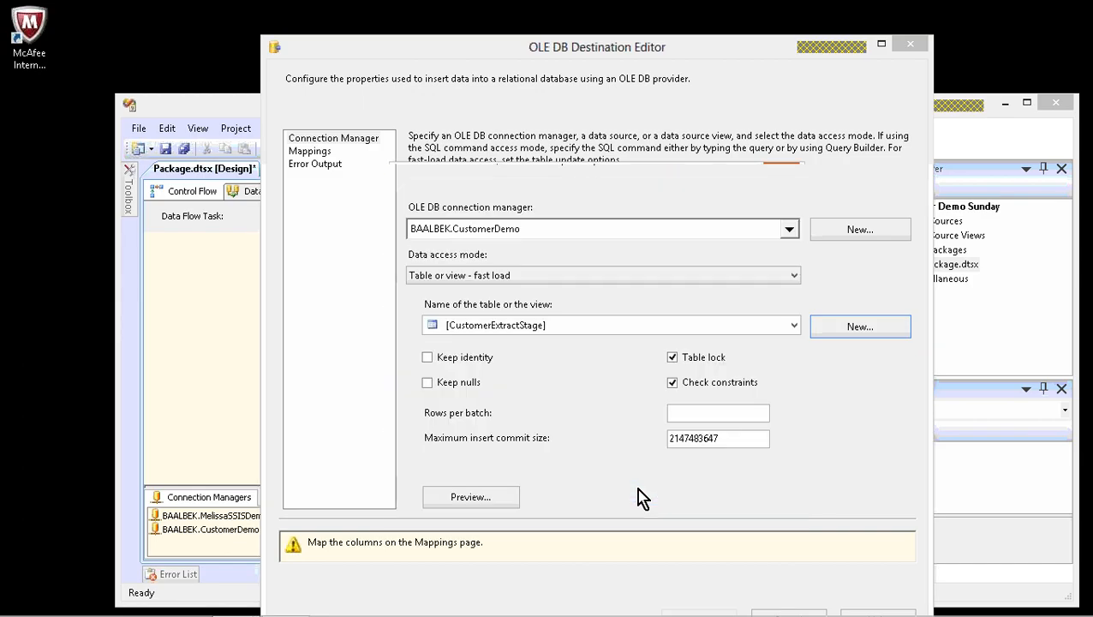
{"action": "left_click", "coordinate": [775, 614]}
{"action": "left_click", "coordinate": [770, 548]}
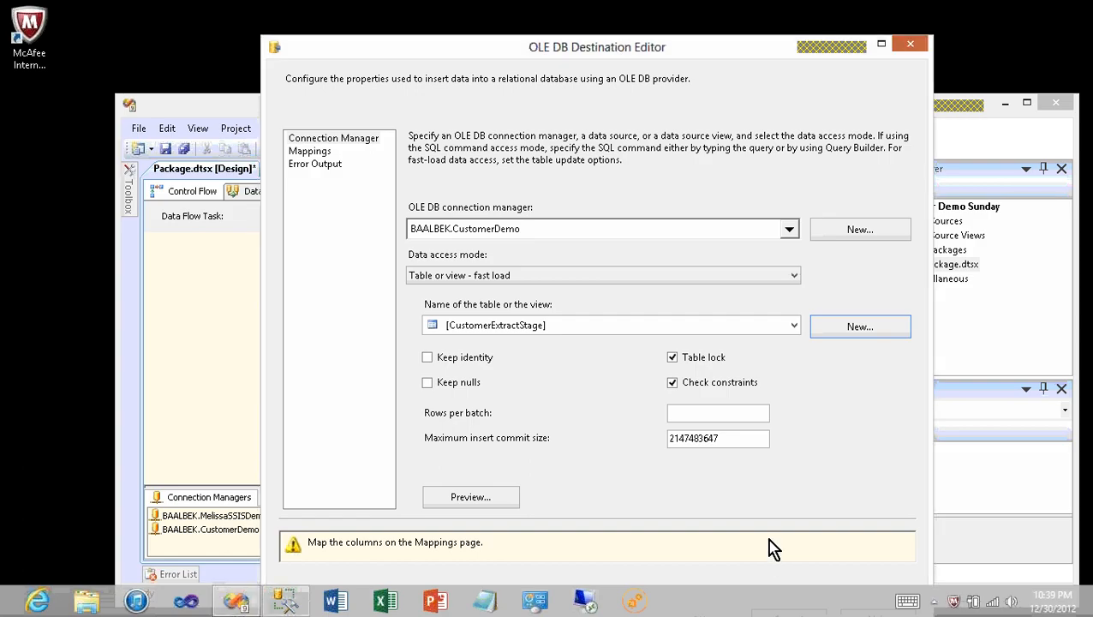
{"action": "left_click", "coordinate": [785, 609]}
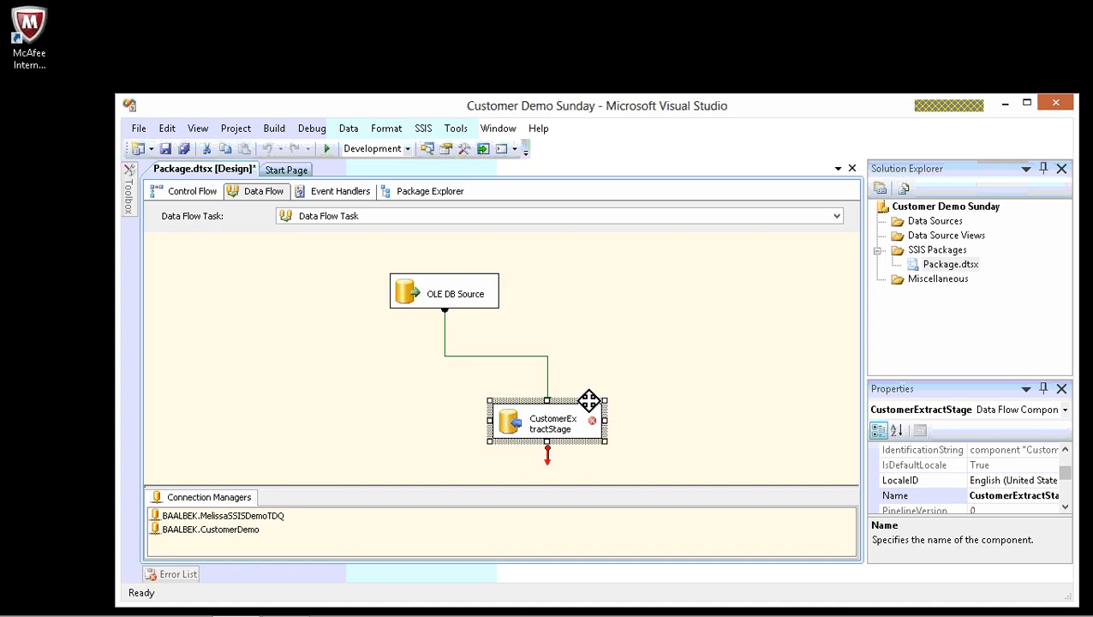
Set the CustomerExtractStage destination's table to [dbo].[CustomerExtractStage], generate its column mappings and accept the settings
{"action": "left_click", "coordinate": [673, 375]}
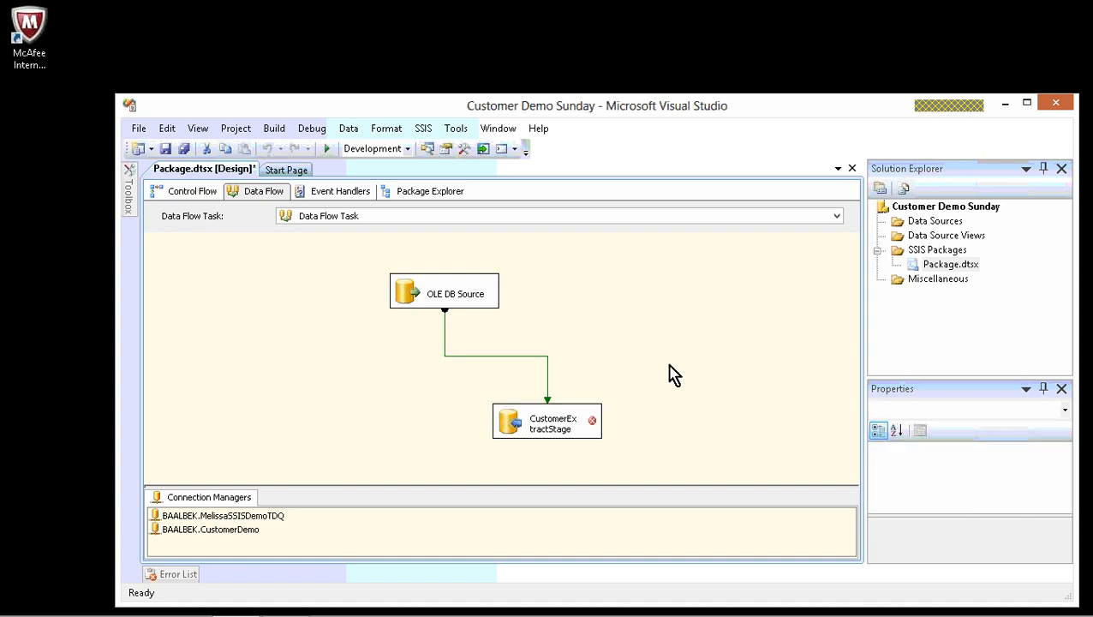
{"action": "left_click", "coordinate": [585, 412]}
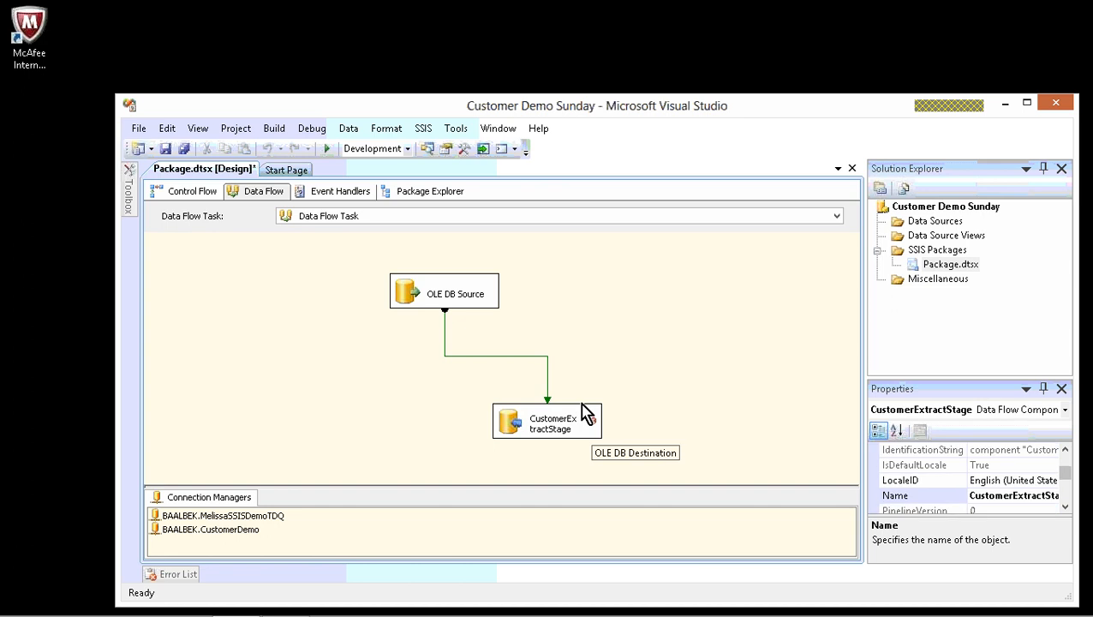
{"action": "double_click", "coordinate": [582, 399]}
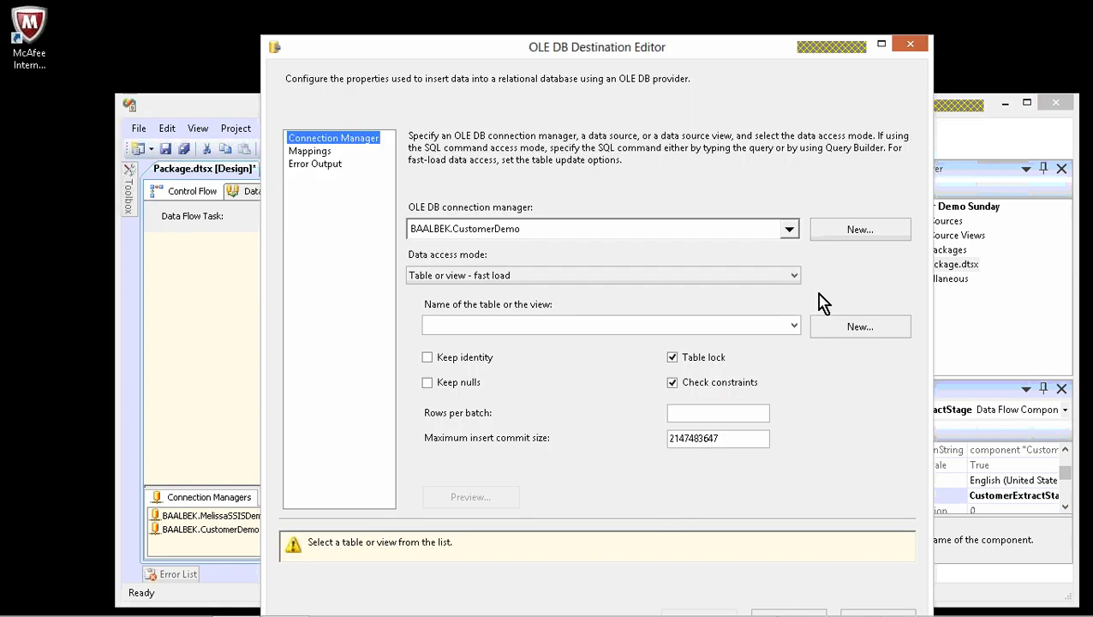
{"action": "left_click", "coordinate": [794, 325]}
{"action": "left_click", "coordinate": [602, 343]}
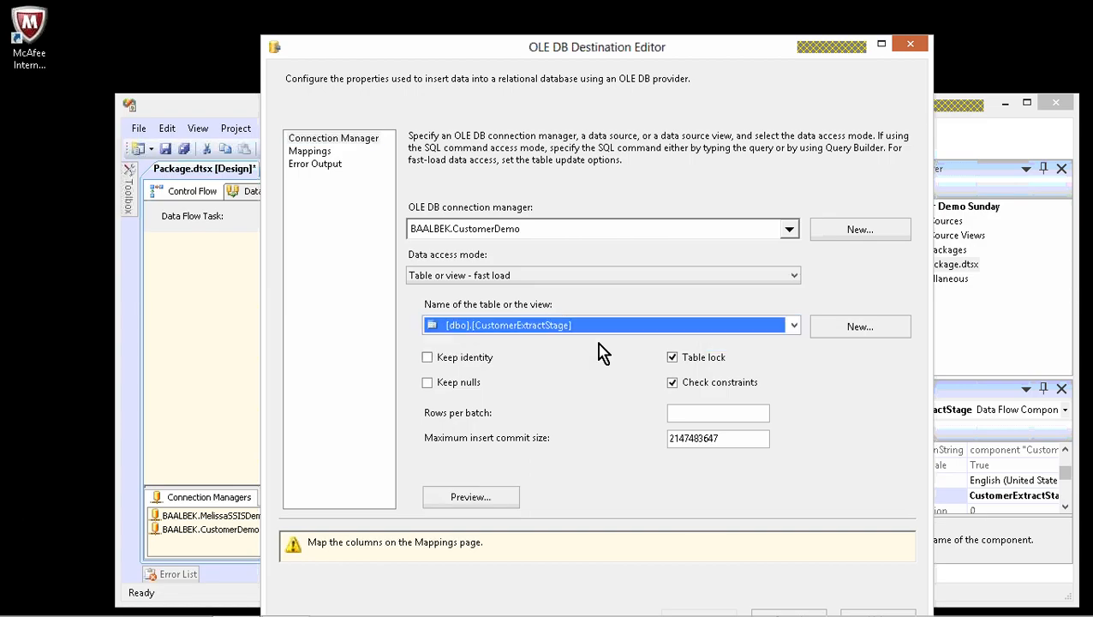
{"action": "left_click", "coordinate": [317, 154]}
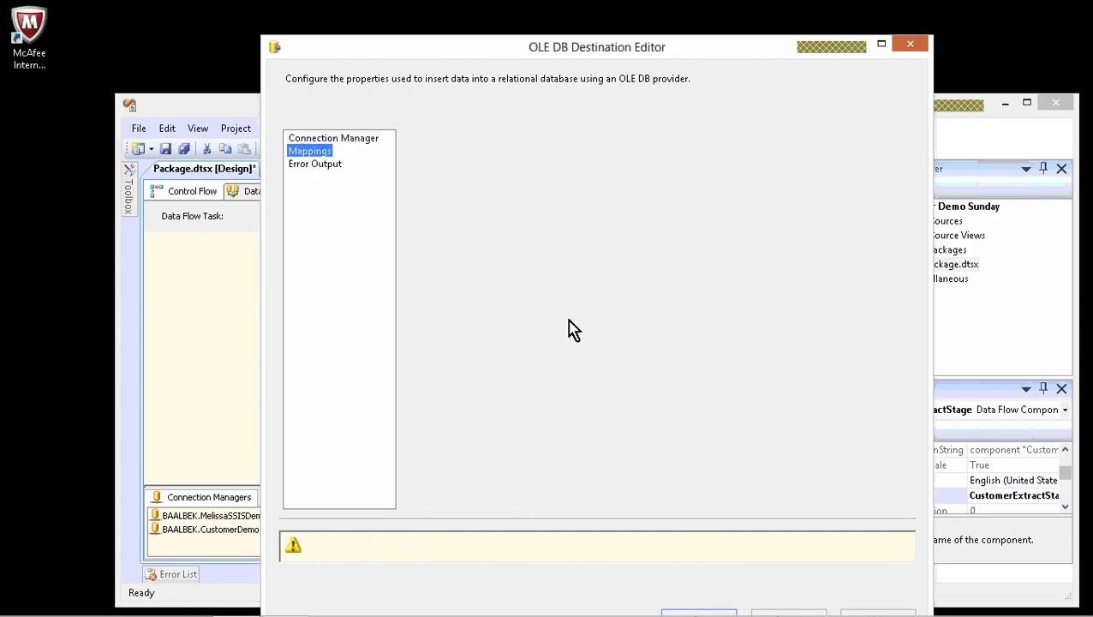
{"action": "left_click", "coordinate": [717, 576]}
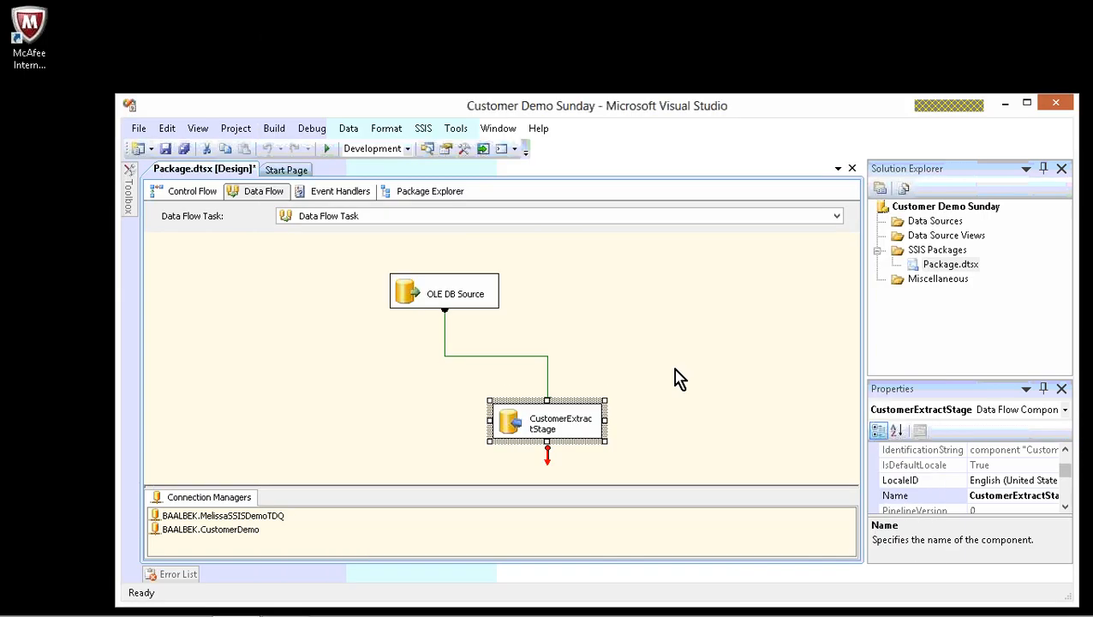
Save the package and rename it as CustomerExtractstage.dtsx, renaming the package object as well
{"action": "right_click", "coordinate": [931, 265]}
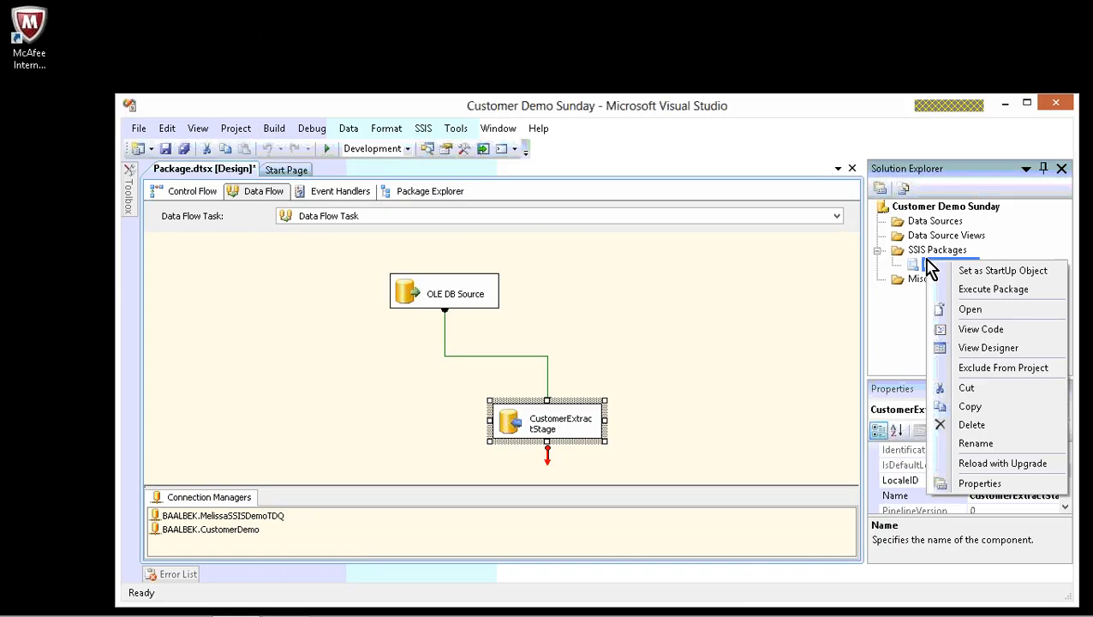
{"action": "left_click", "coordinate": [164, 148]}
{"action": "left_click", "coordinate": [942, 266]}
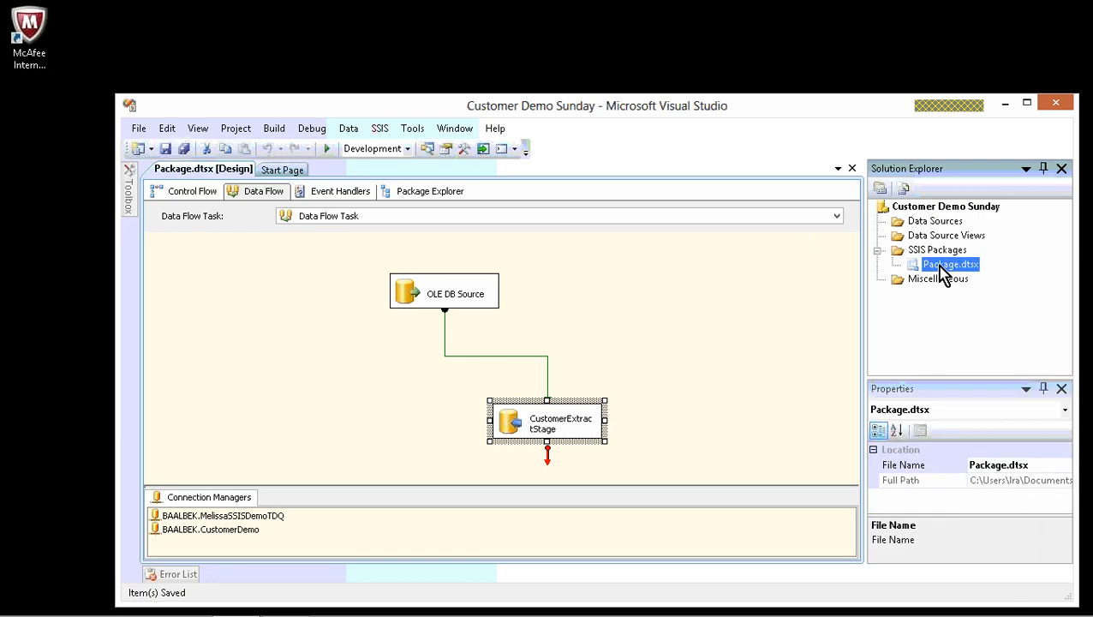
{"action": "right_click", "coordinate": [943, 267]}
{"action": "left_click", "coordinate": [997, 451]}
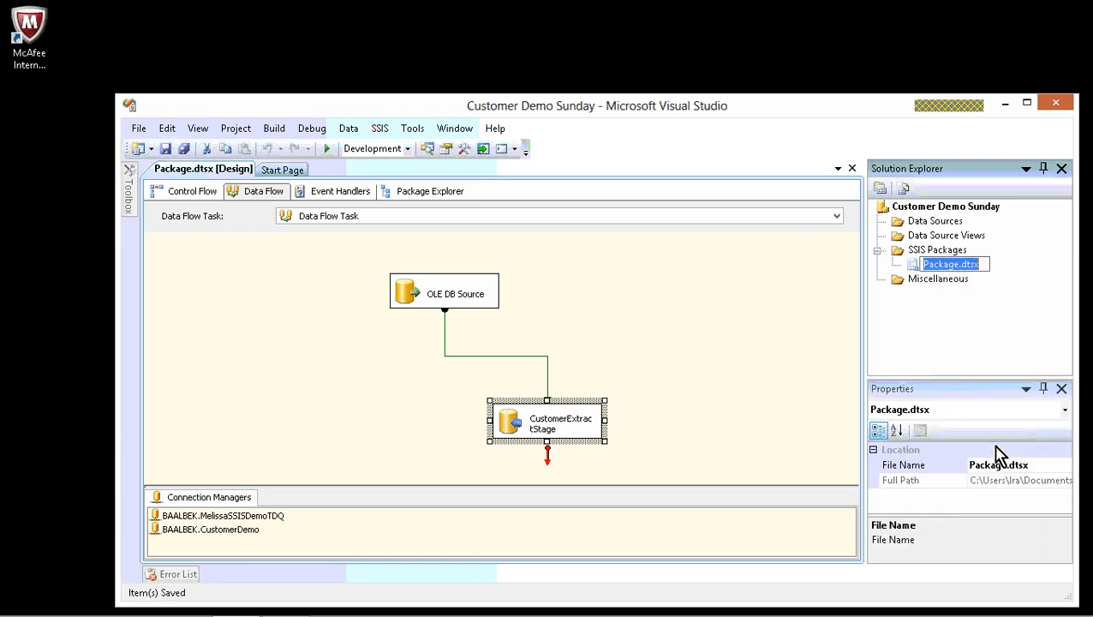
{"action": "double_click", "coordinate": [957, 264]}
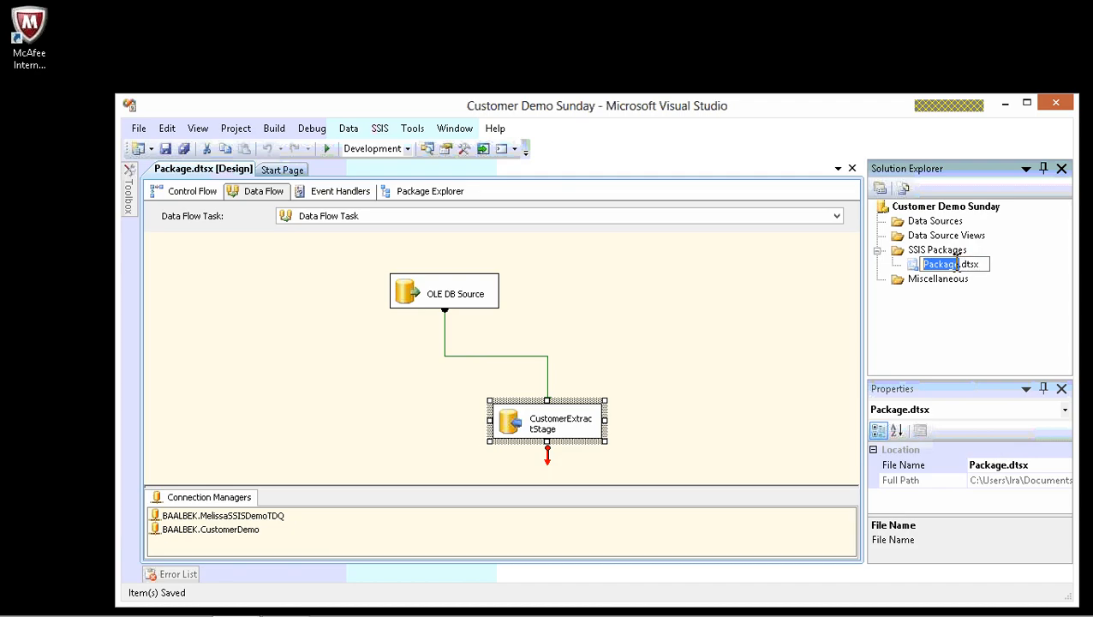
{"action": "type", "text": "Custom"}
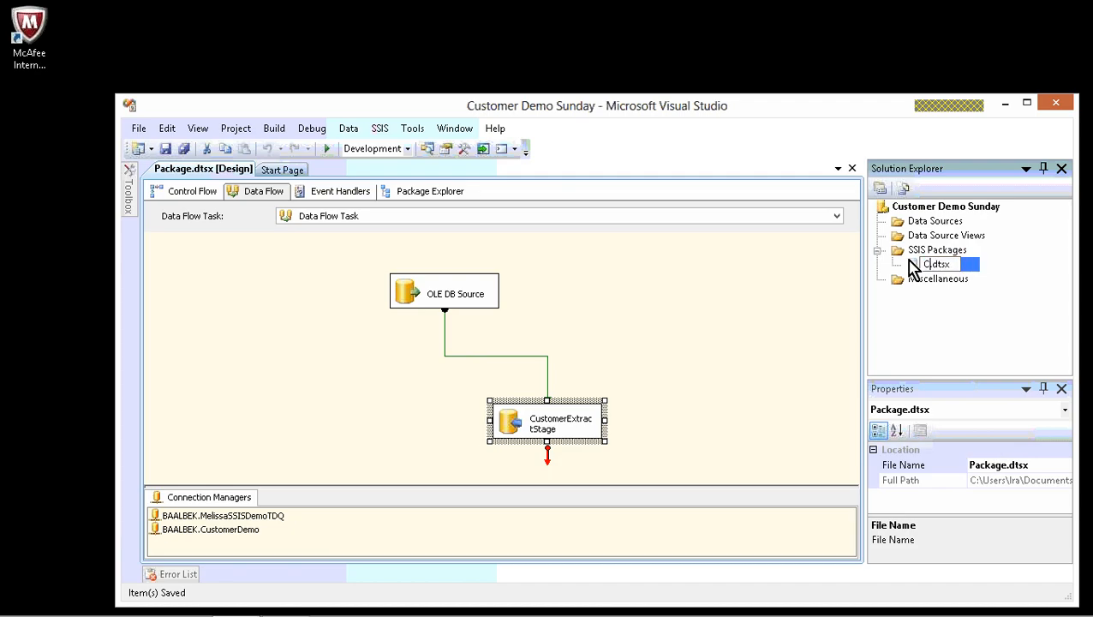
{"action": "type", "text": "er"}
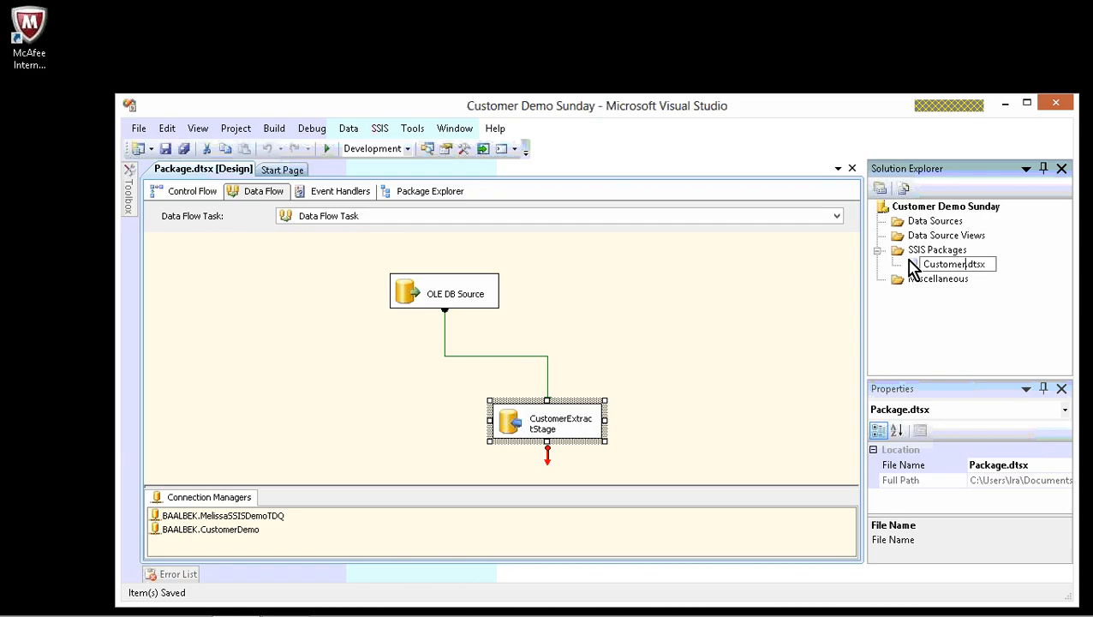
{"action": "type", "text": "Extractstrage"}
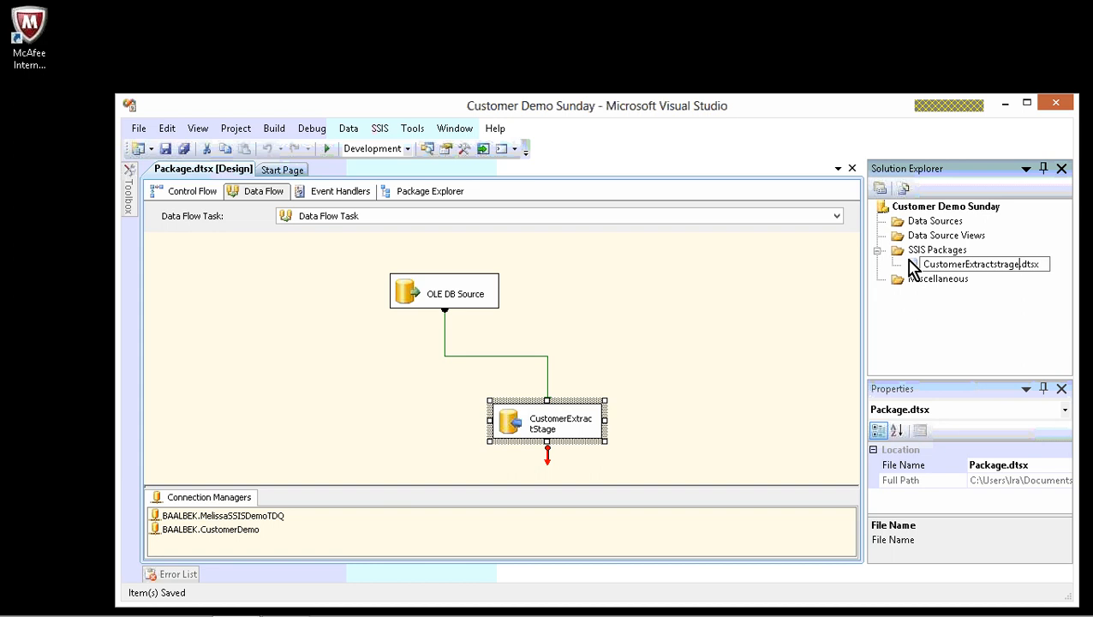
{"action": "key", "text": "BackSpace"}
{"action": "key", "text": "BackSpace"}
{"action": "key", "text": "BackSpace"}
{"action": "key", "text": "BackSpace"}
{"action": "type", "text": "age"}
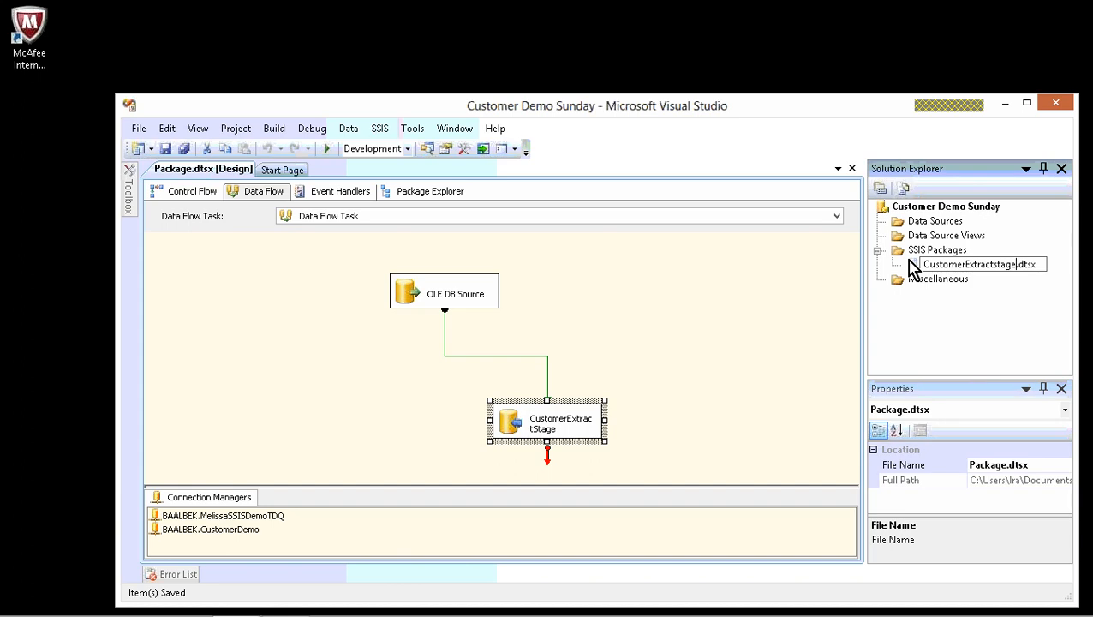
{"action": "key", "text": "Return"}
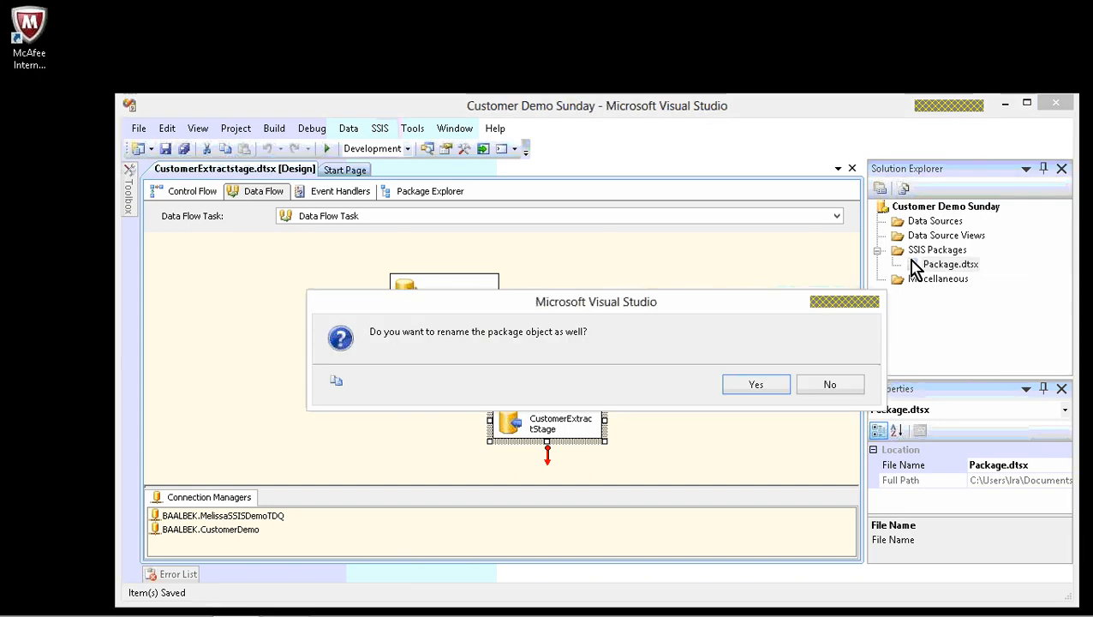
{"action": "left_click", "coordinate": [740, 383]}
Execute the CustomerExtractstage.dtsx package, close the debugging windows covering the data flow and stop debugging
{"action": "right_click", "coordinate": [919, 272]}
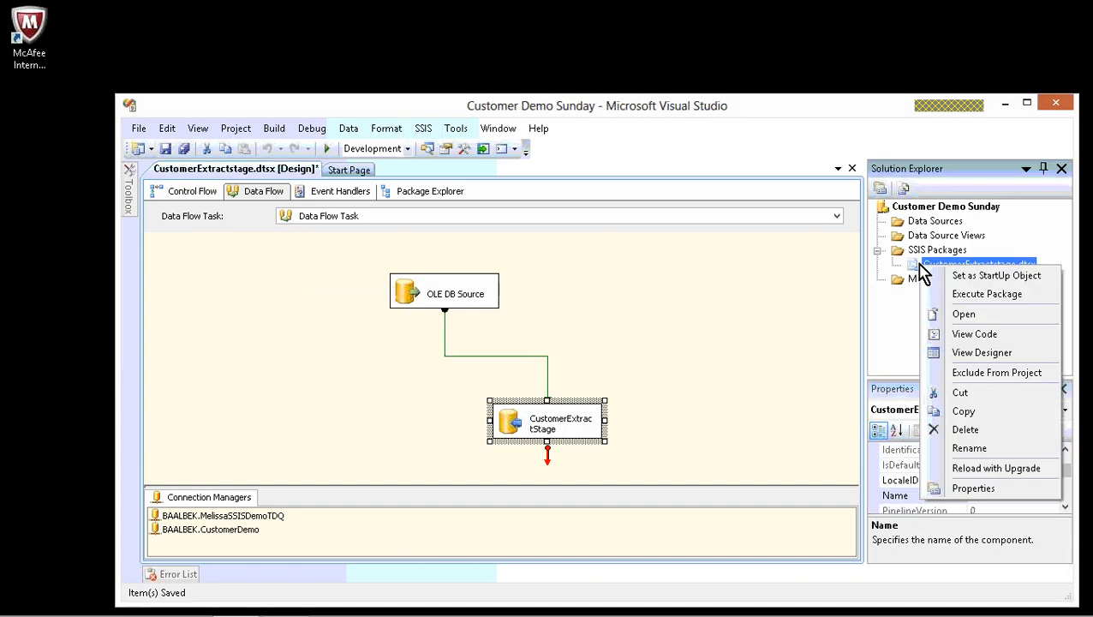
{"action": "key", "text": "Escape"}
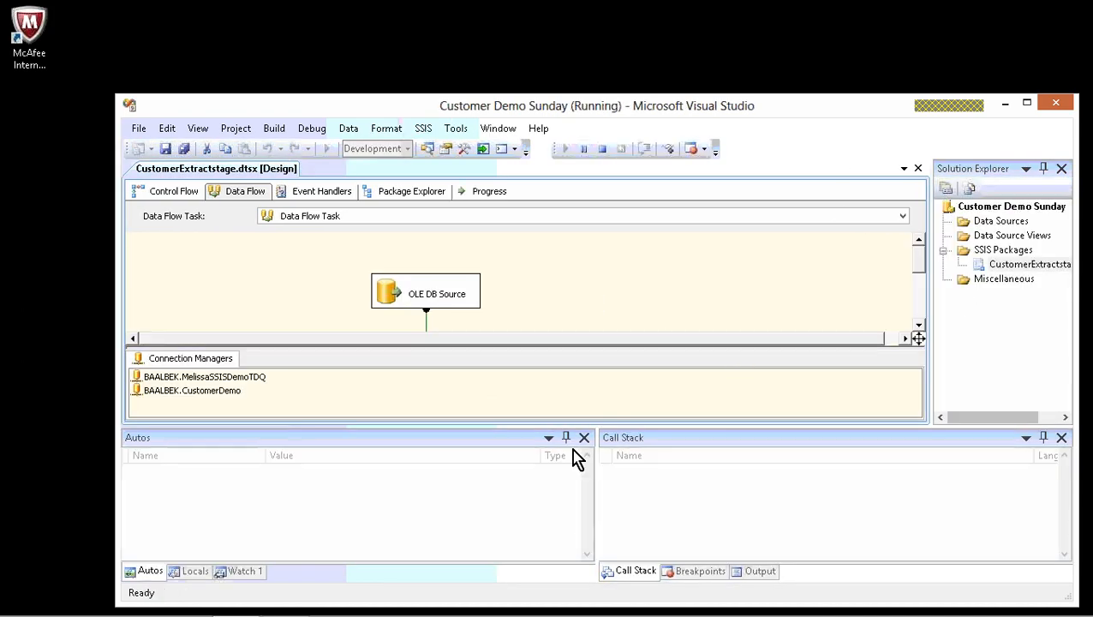
{"action": "left_click", "coordinate": [1061, 437]}
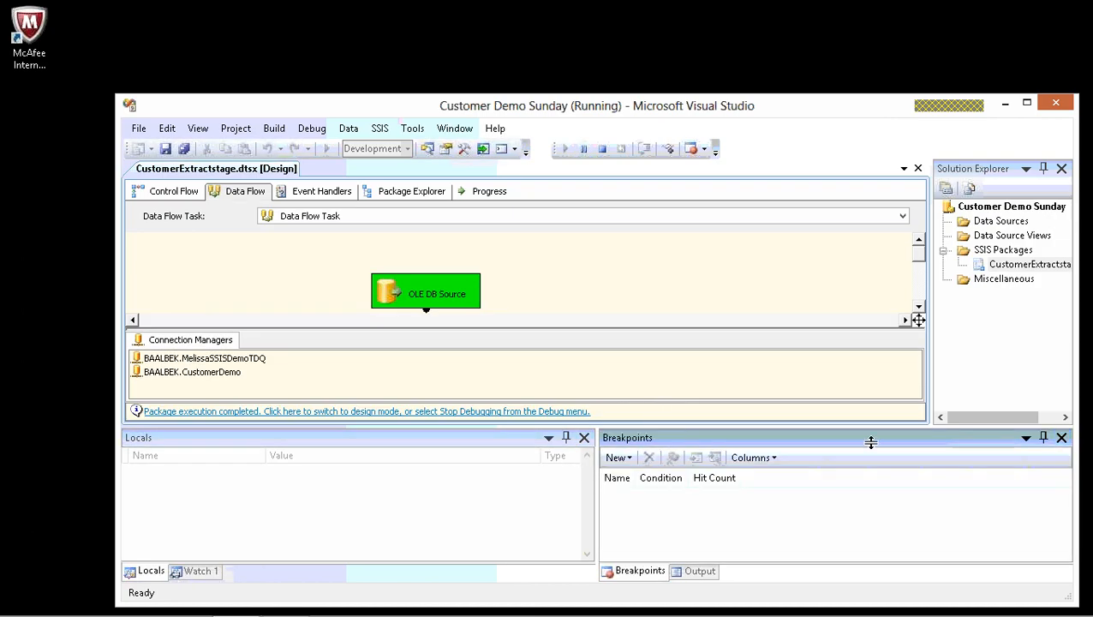
{"action": "left_click", "coordinate": [1061, 438]}
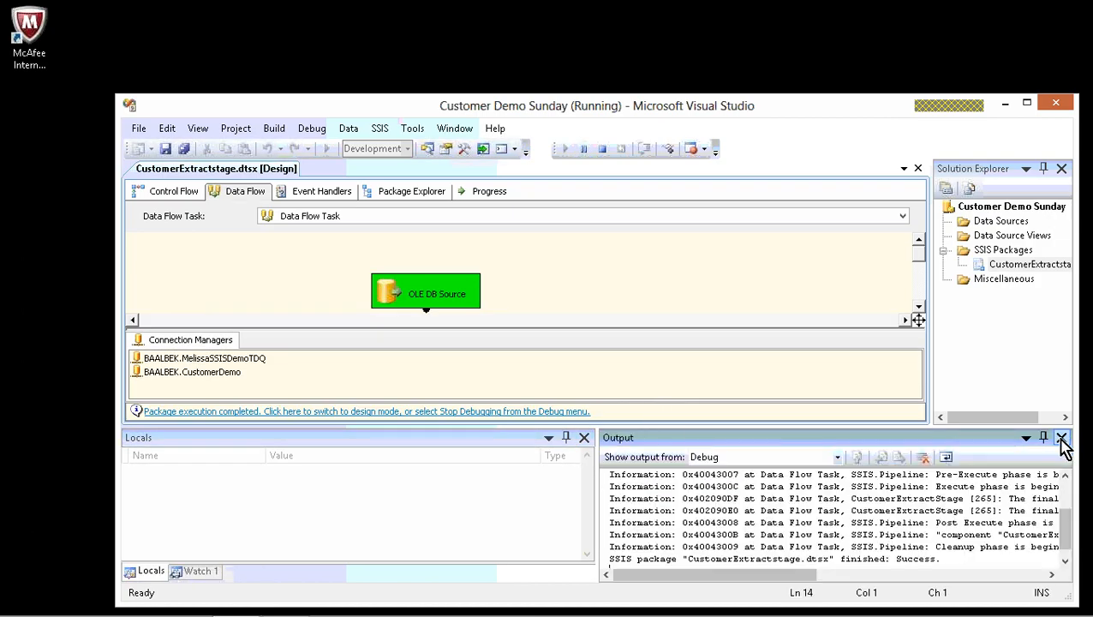
{"action": "left_click", "coordinate": [584, 438]}
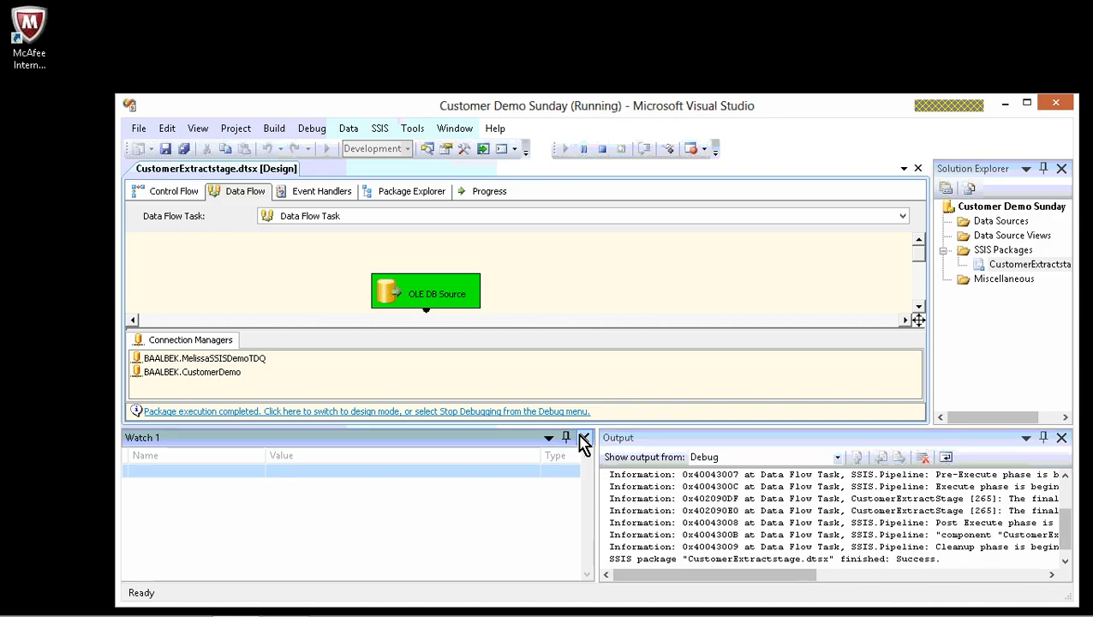
{"action": "left_click", "coordinate": [1062, 438]}
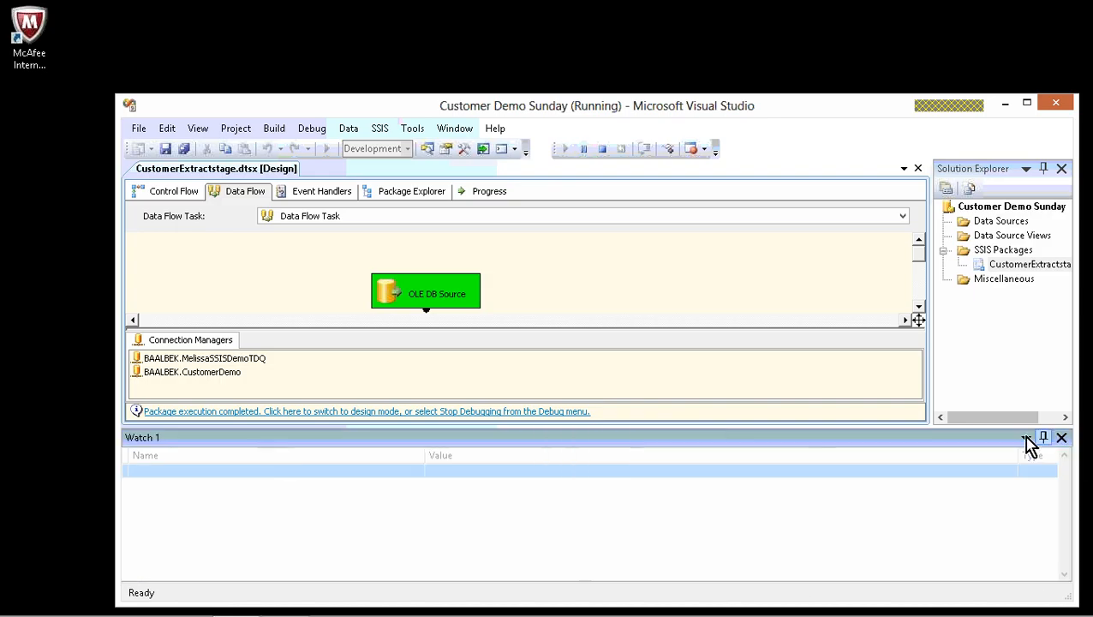
{"action": "left_click", "coordinate": [1061, 438]}
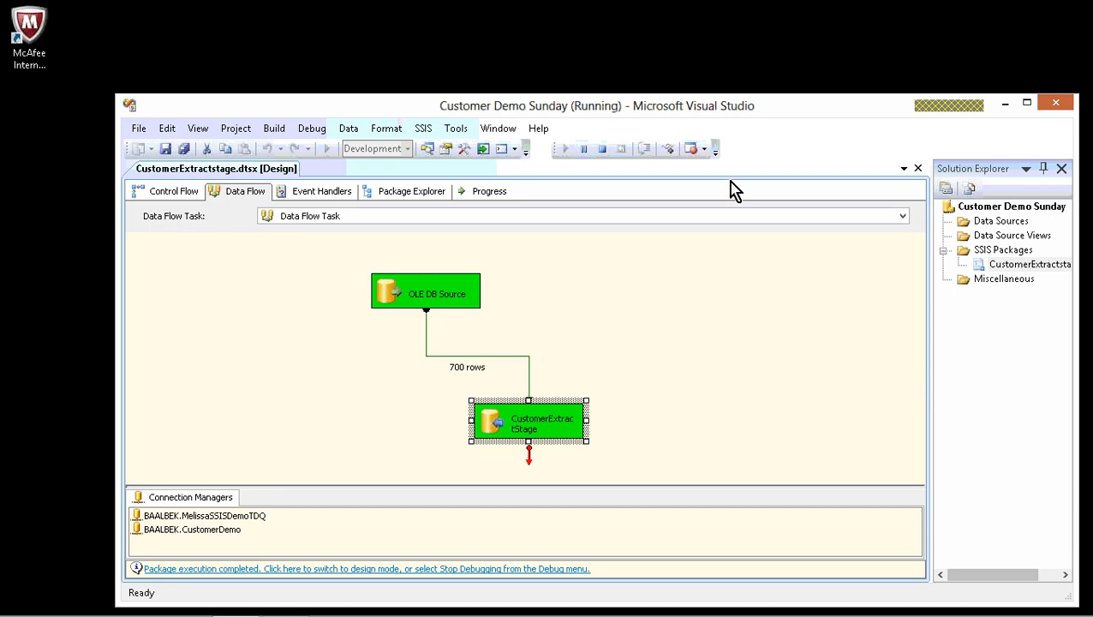
{"action": "left_click", "coordinate": [603, 149]}
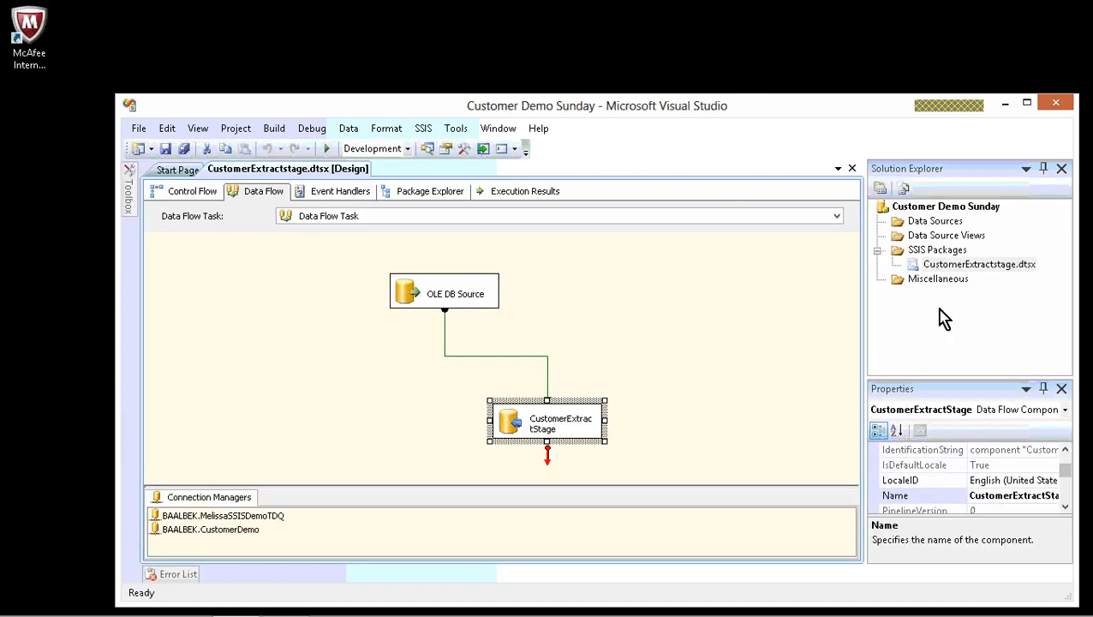
Add a new SSIS package to the project
{"action": "left_click", "coordinate": [922, 252]}
{"action": "right_click", "coordinate": [929, 254]}
{"action": "left_click", "coordinate": [943, 256]}
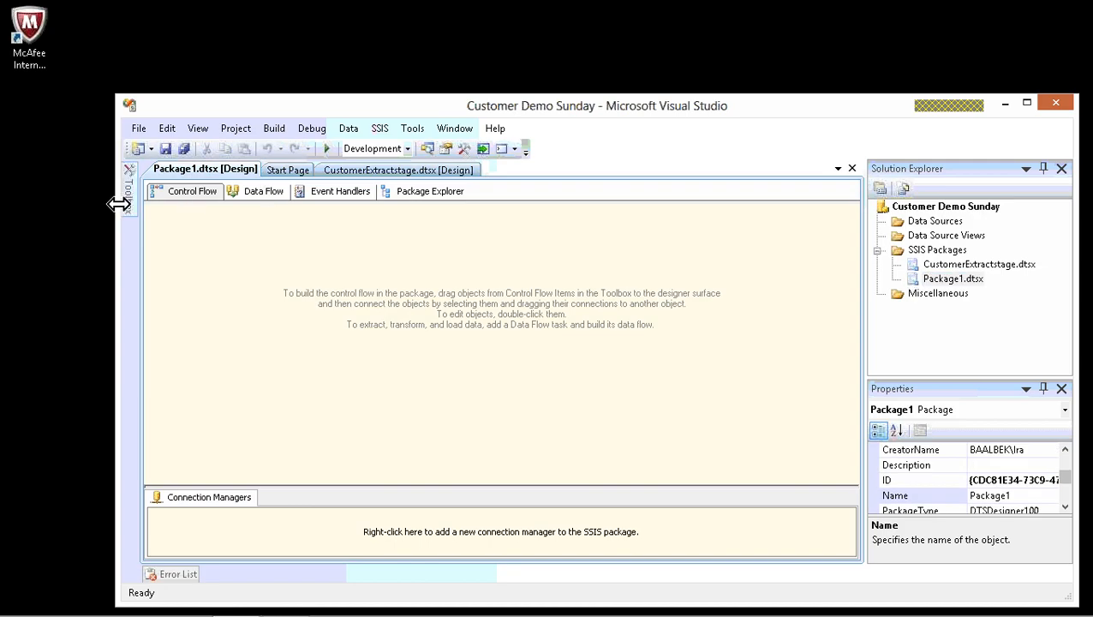
Add a Data Flow Task to the control flow of Package1.dtsx
{"action": "mouse_move", "coordinate": [128, 204]}
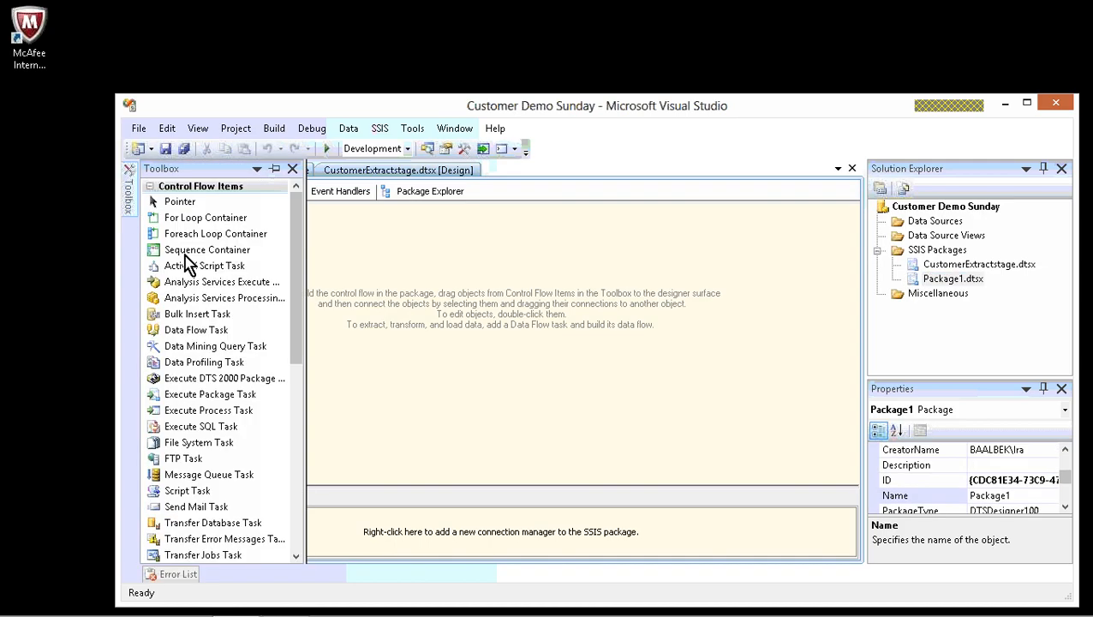
{"action": "left_click", "coordinate": [220, 313]}
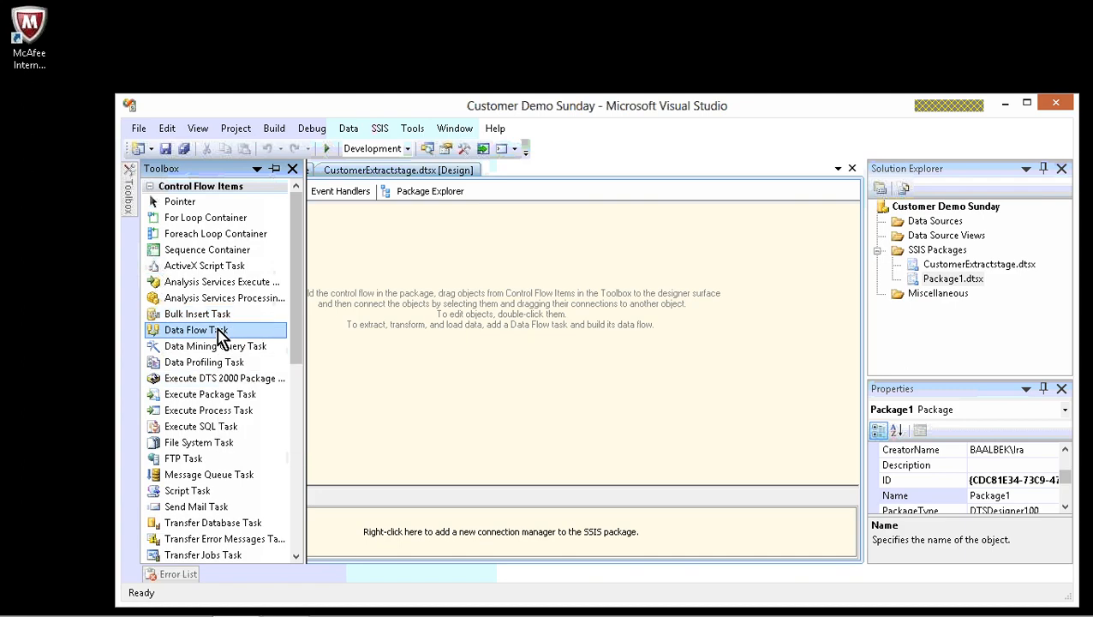
{"action": "left_click_drag", "start_coordinate": [220, 330], "coordinate": [471, 343]}
Open the new Data Flow Task and add an OLE DB Source to its data flow
{"action": "double_click", "coordinate": [533, 327]}
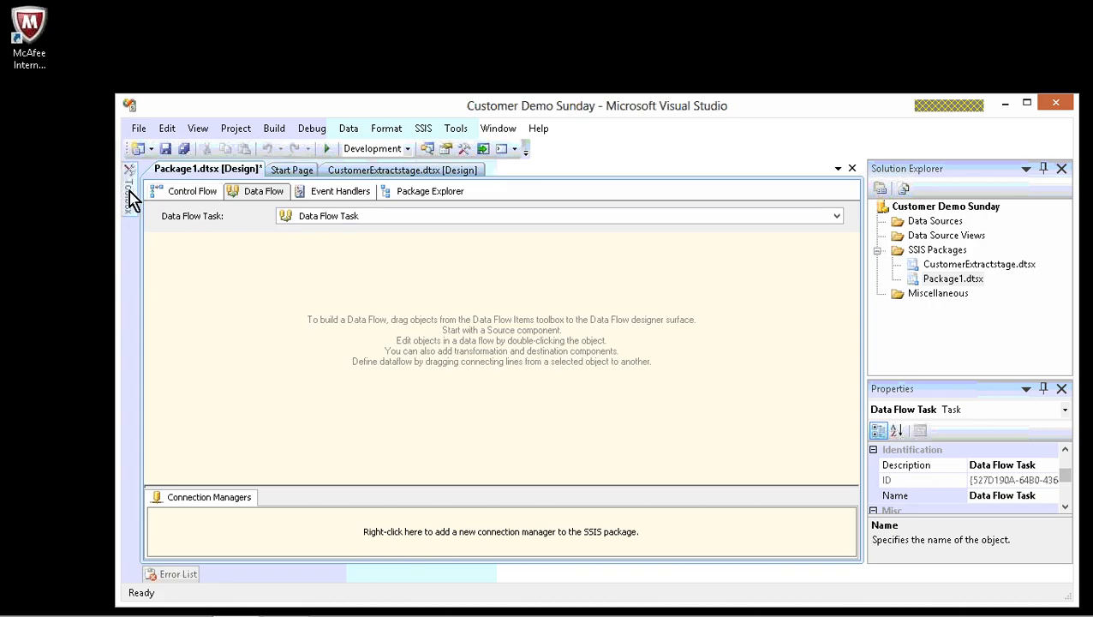
{"action": "mouse_move", "coordinate": [131, 197]}
{"action": "left_click", "coordinate": [193, 267]}
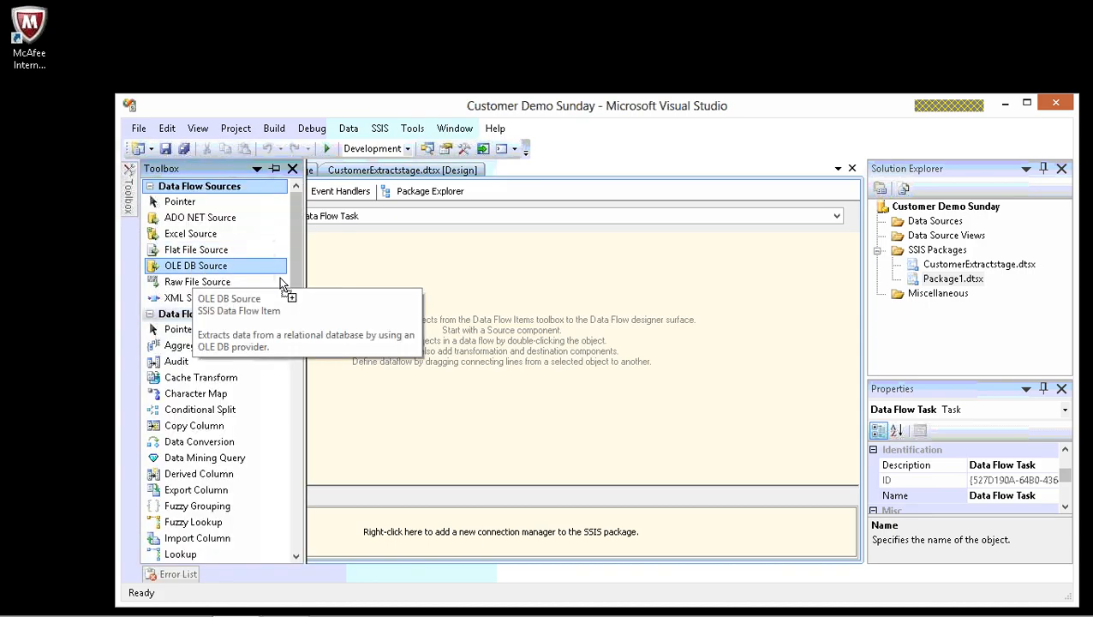
{"action": "left_click_drag", "start_coordinate": [194, 266], "coordinate": [463, 301]}
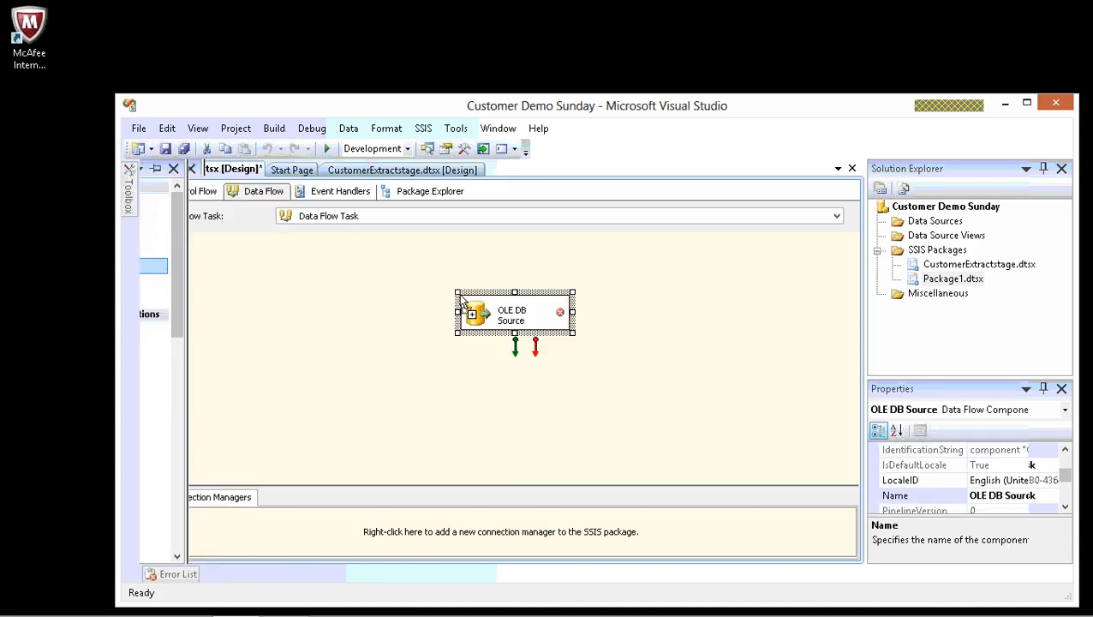
Set the OLE DB Source to the existing BAALBEK.CustomerDemo connection and the table [dbo].[CustomerExtractStage]
{"action": "double_click", "coordinate": [549, 300]}
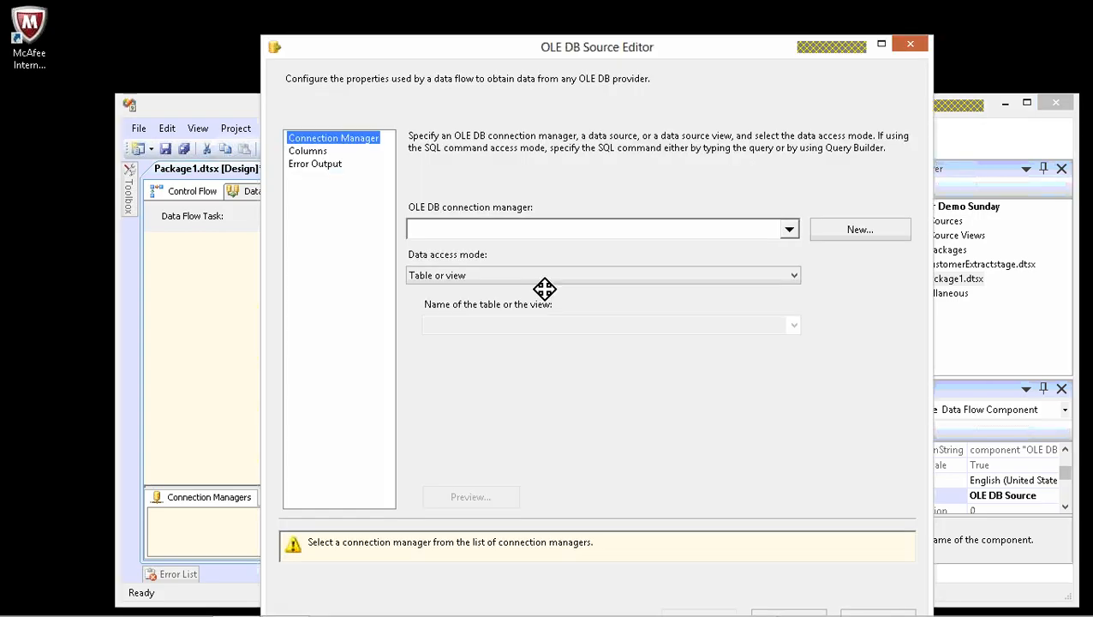
{"action": "left_click", "coordinate": [824, 230]}
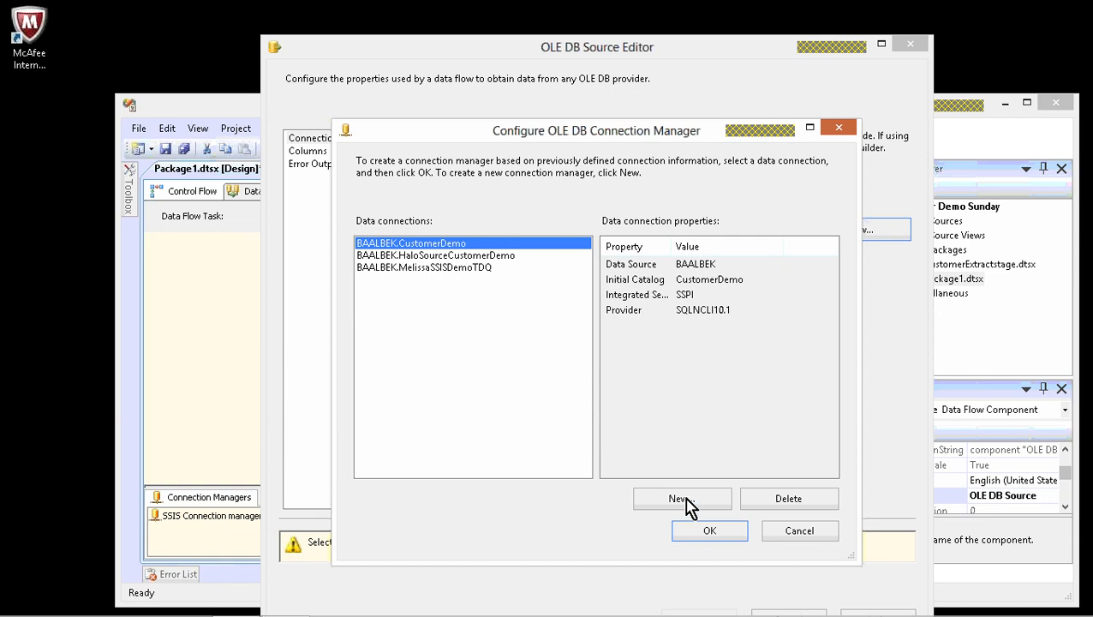
{"action": "left_click", "coordinate": [696, 530]}
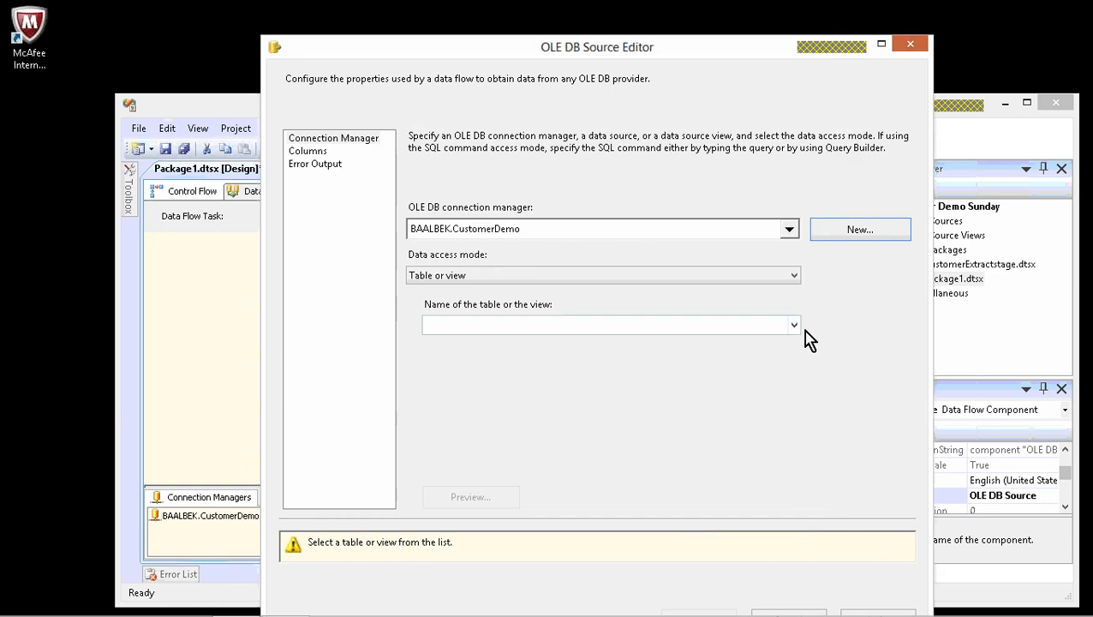
{"action": "left_click", "coordinate": [794, 325]}
{"action": "left_click", "coordinate": [542, 342]}
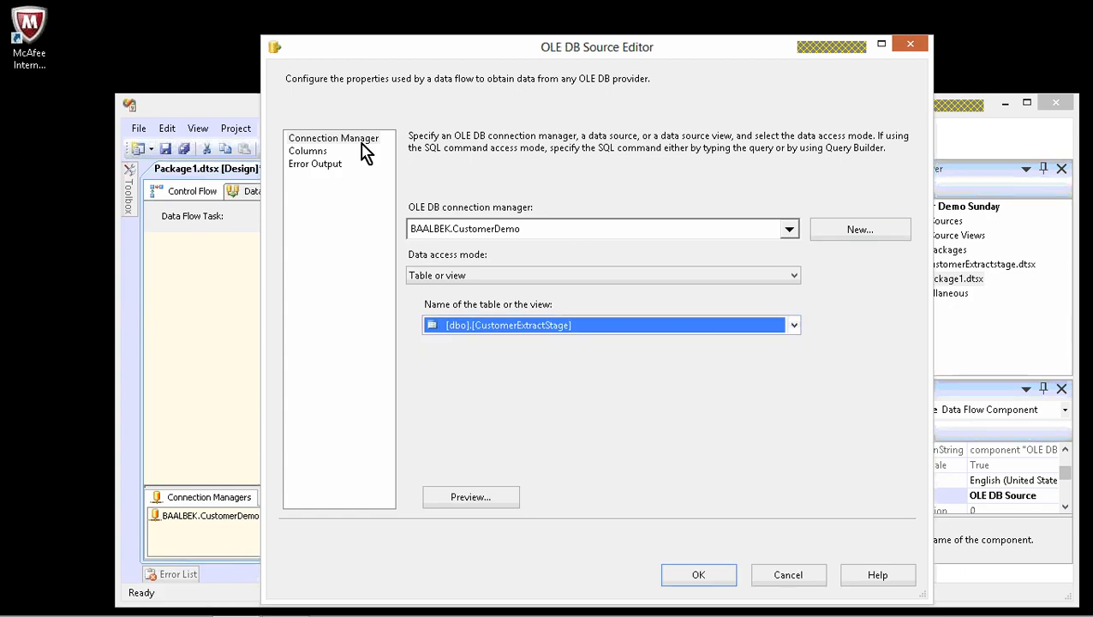
Deselect all columns of the OLE DB Source and select only phone1Cleansed, billFirstCleansed and billLast
{"action": "left_click", "coordinate": [321, 155]}
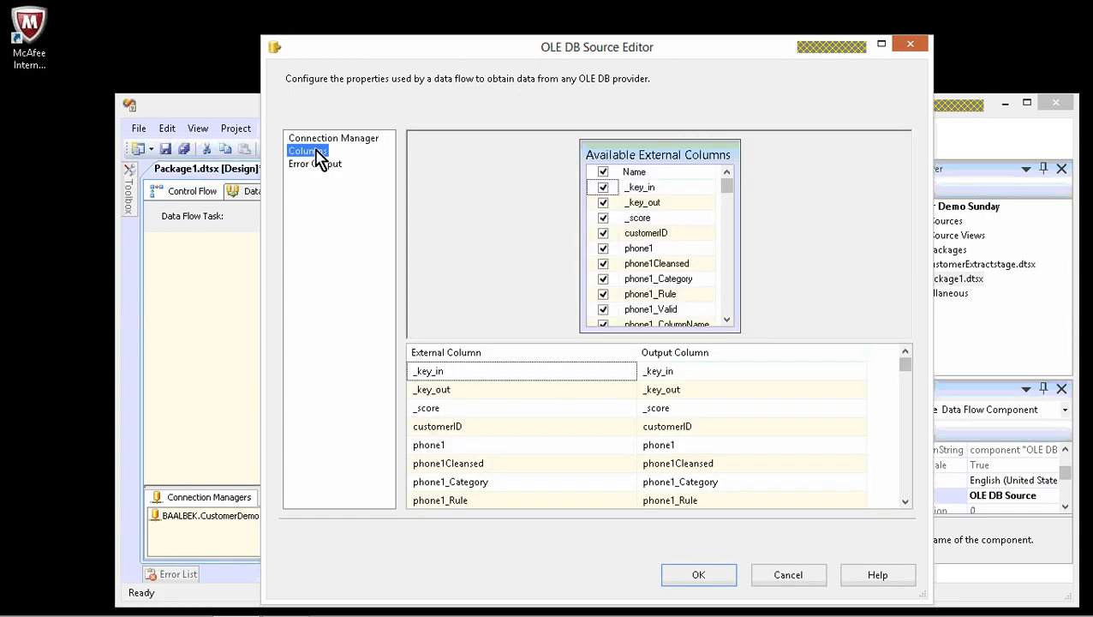
{"action": "left_click", "coordinate": [603, 172]}
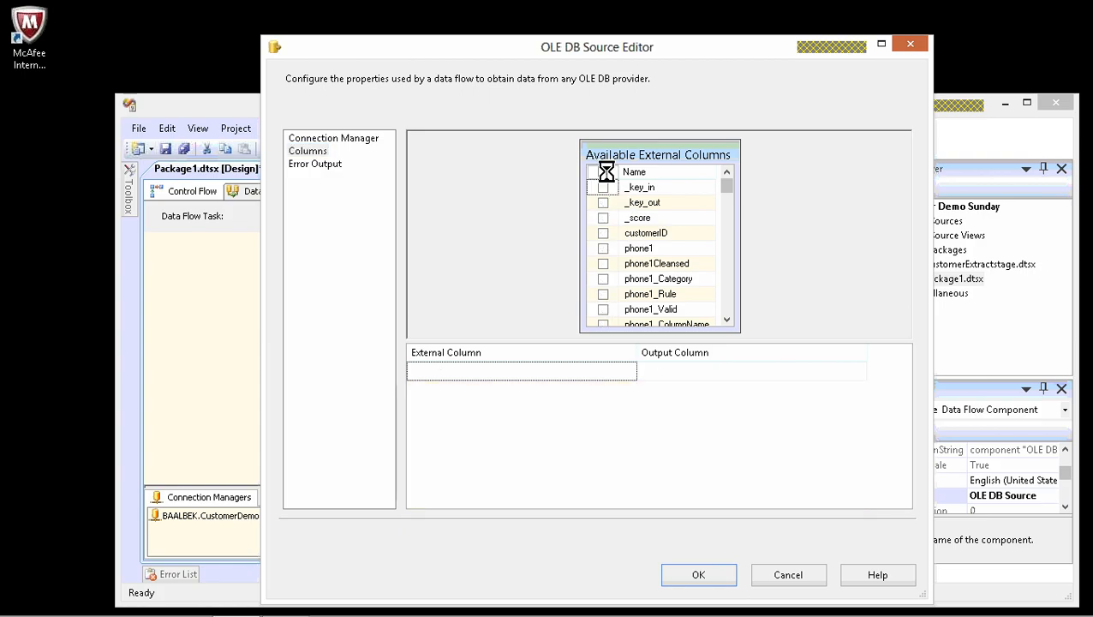
{"action": "left_click", "coordinate": [604, 171]}
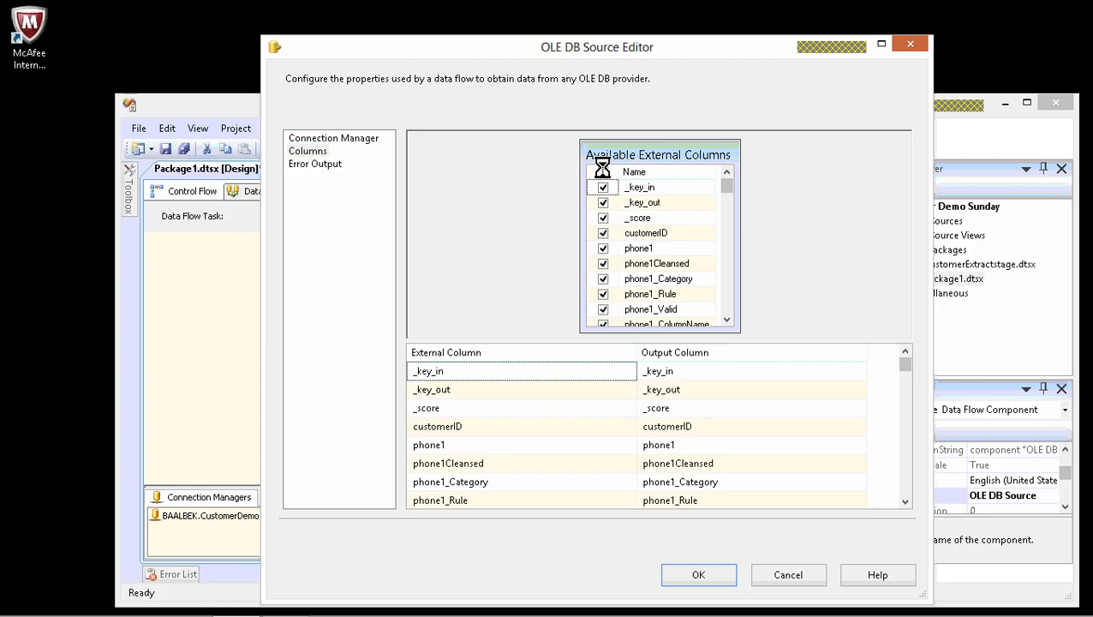
{"action": "left_click", "coordinate": [603, 172]}
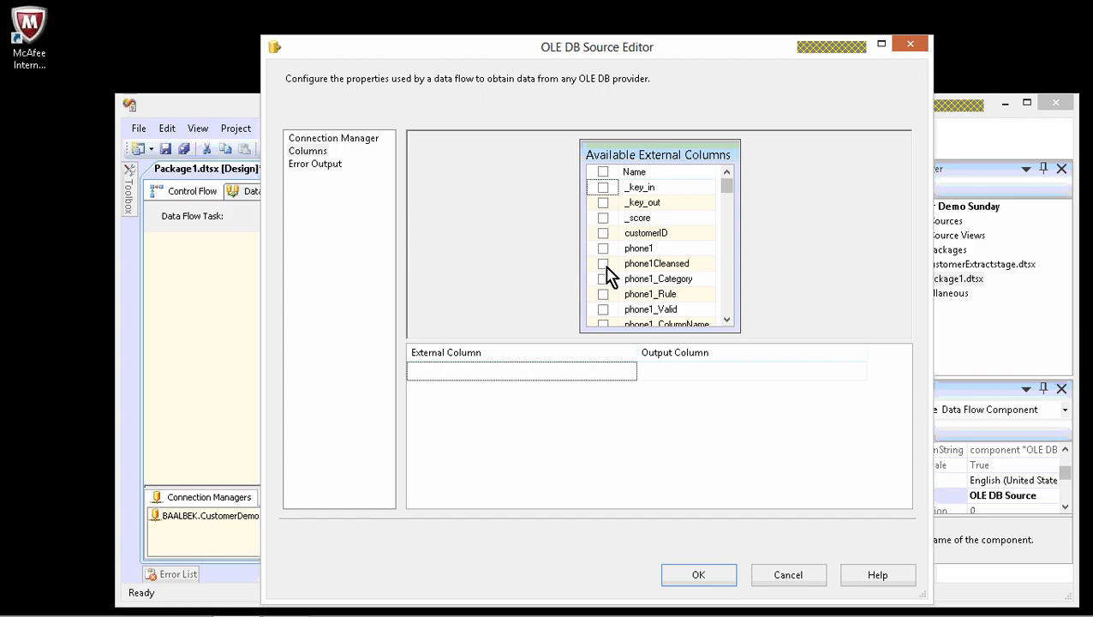
{"action": "left_click", "coordinate": [605, 264]}
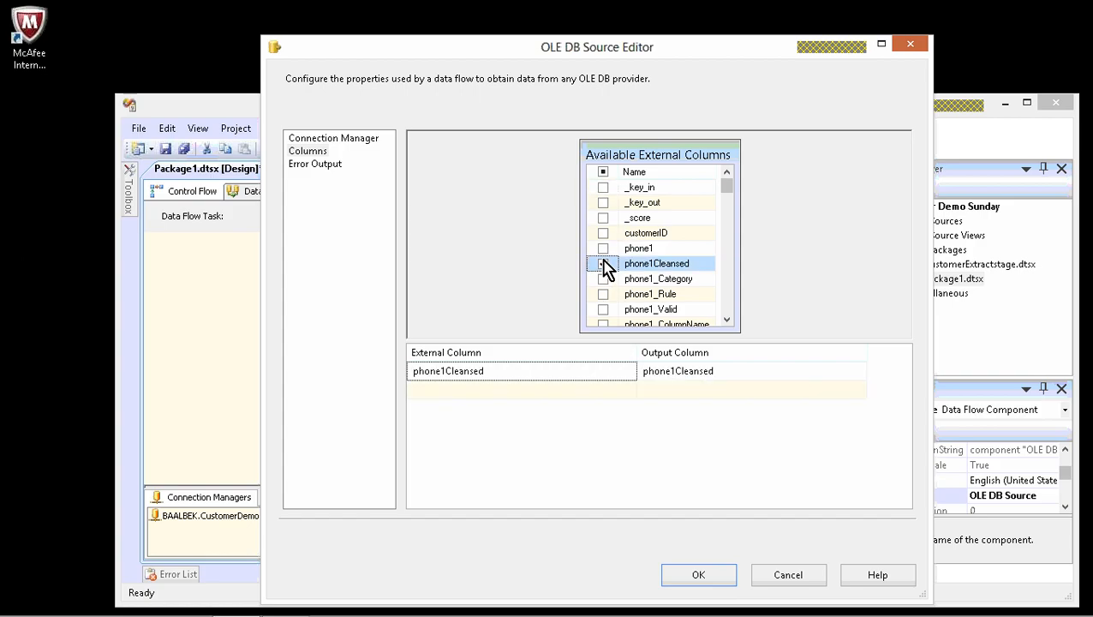
{"action": "left_click", "coordinate": [727, 304]}
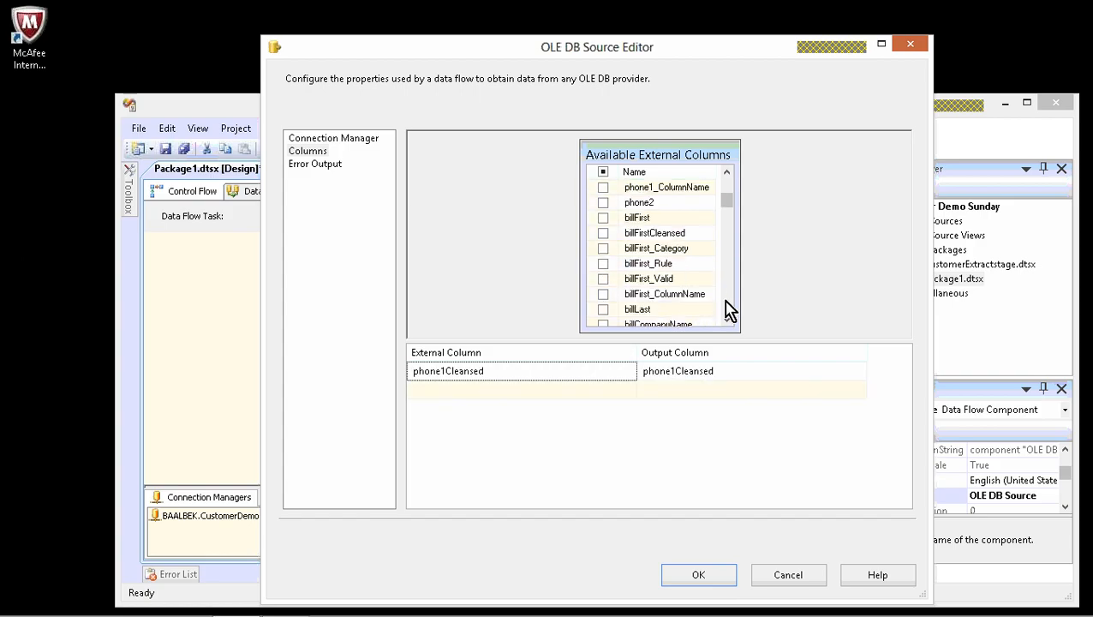
{"action": "left_click", "coordinate": [603, 233]}
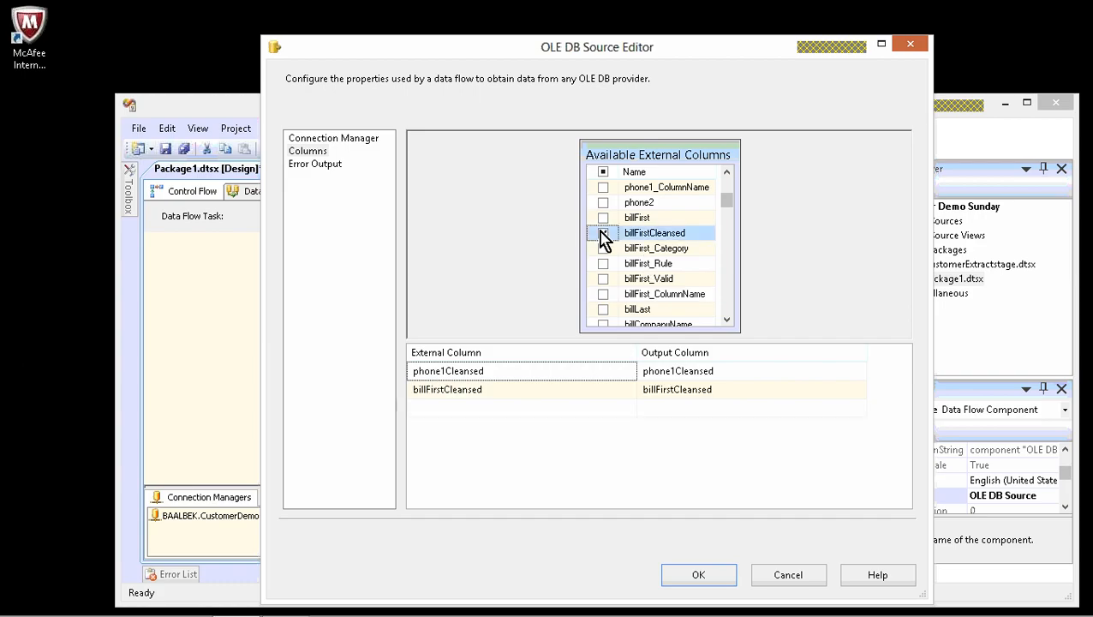
{"action": "left_click", "coordinate": [604, 310]}
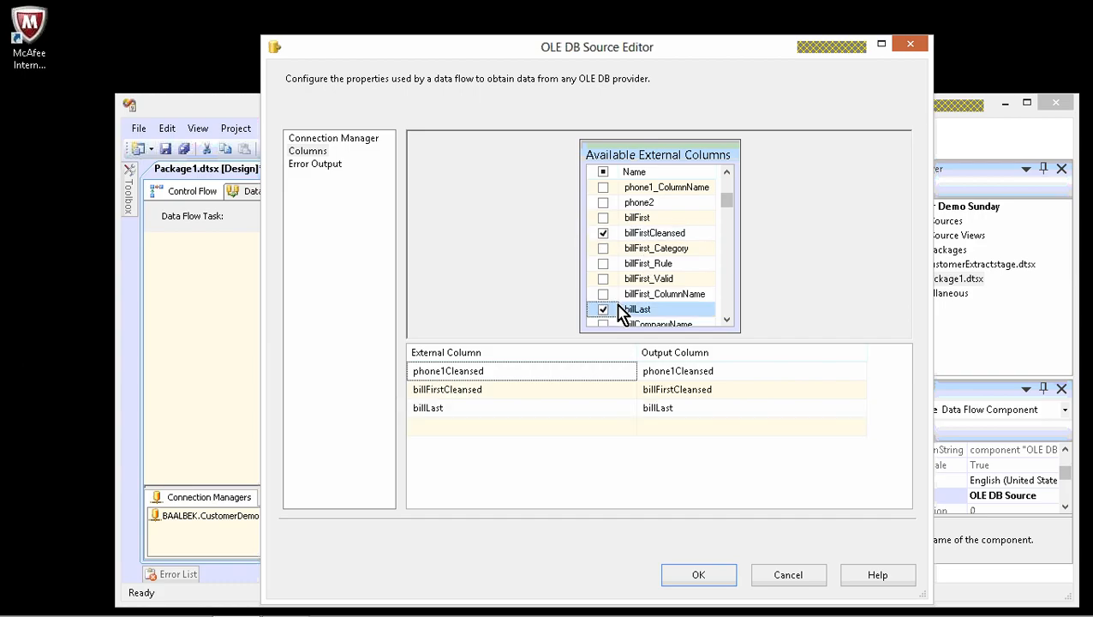
Add MD_City, MD_State, MD_Zip and ident to the OLE DB Source's output columns and accept the source settings
{"action": "left_click", "coordinate": [724, 312]}
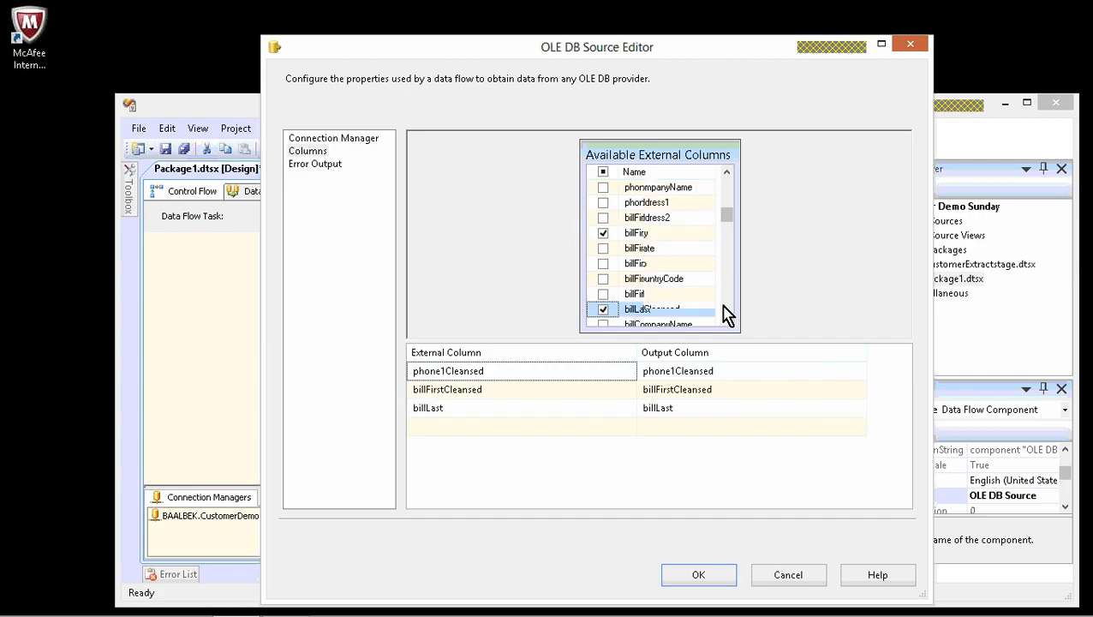
{"action": "left_click", "coordinate": [603, 234]}
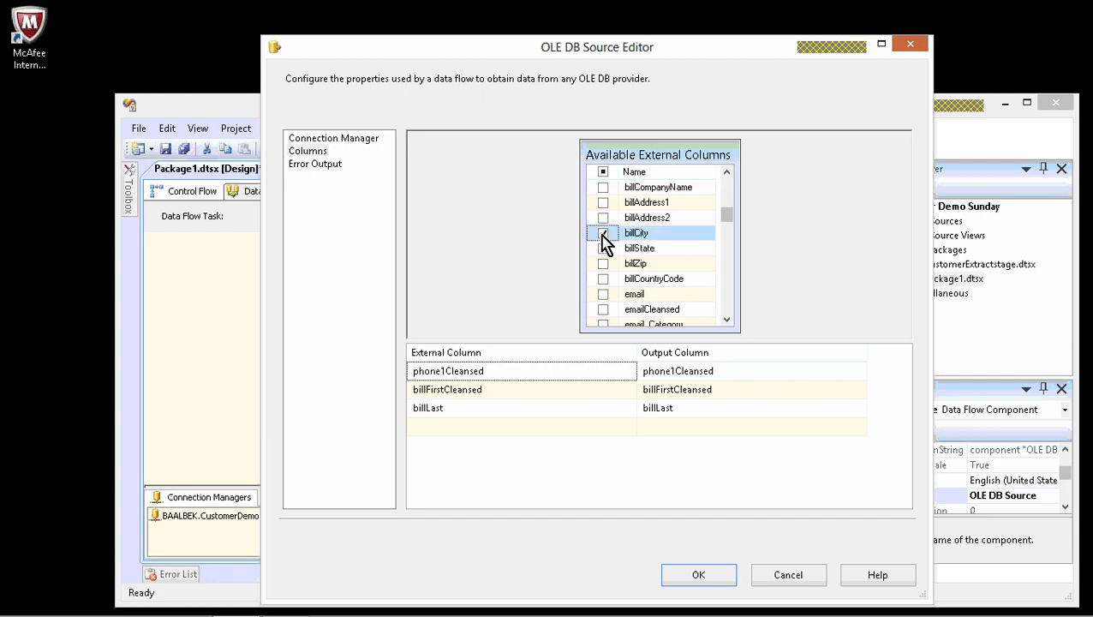
{"action": "left_click", "coordinate": [727, 312]}
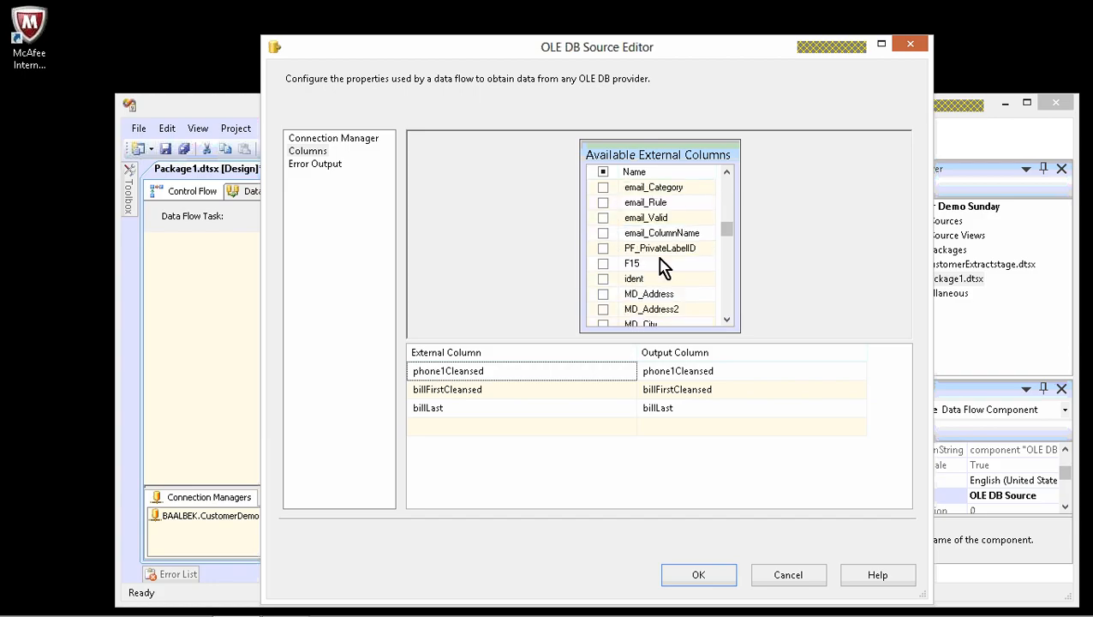
{"action": "left_click", "coordinate": [728, 312]}
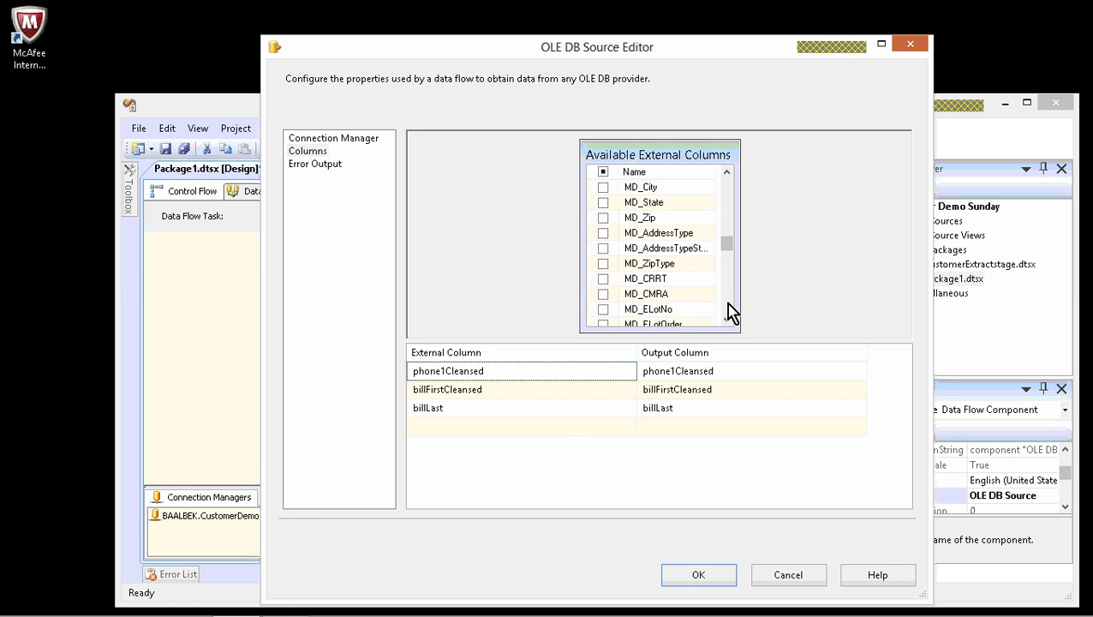
{"action": "left_click", "coordinate": [603, 189]}
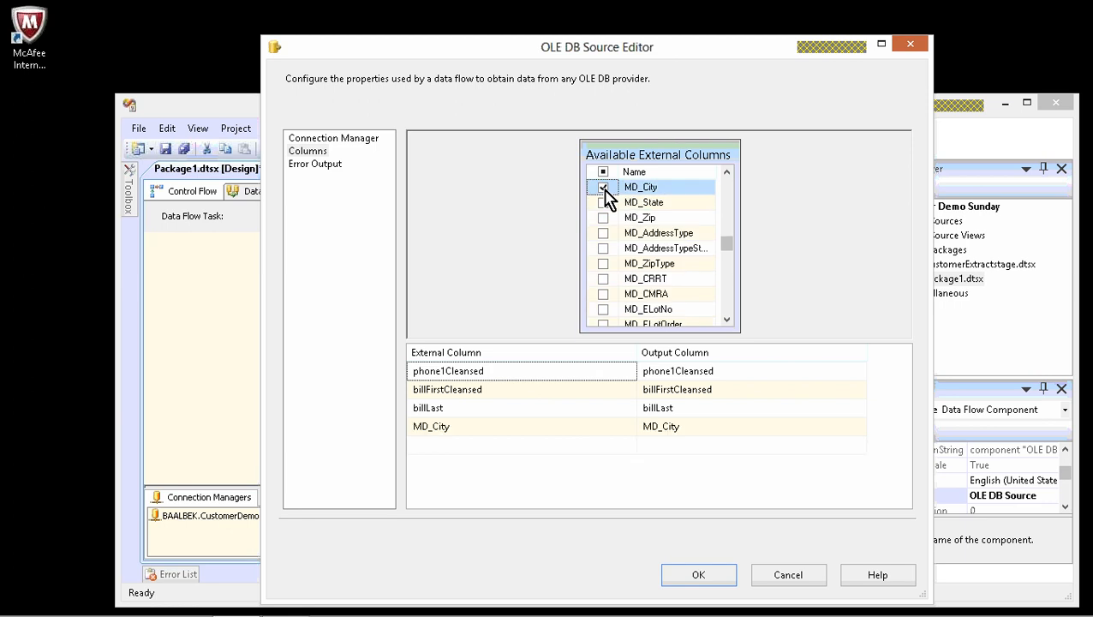
{"action": "left_click", "coordinate": [604, 203]}
{"action": "left_click", "coordinate": [603, 218]}
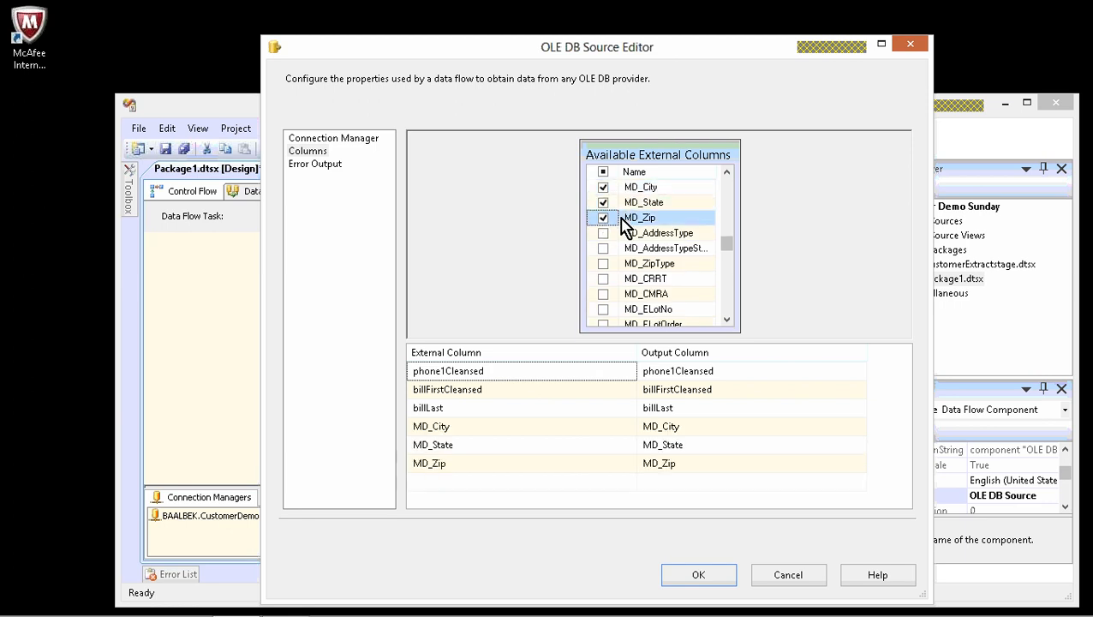
{"action": "left_click", "coordinate": [730, 184]}
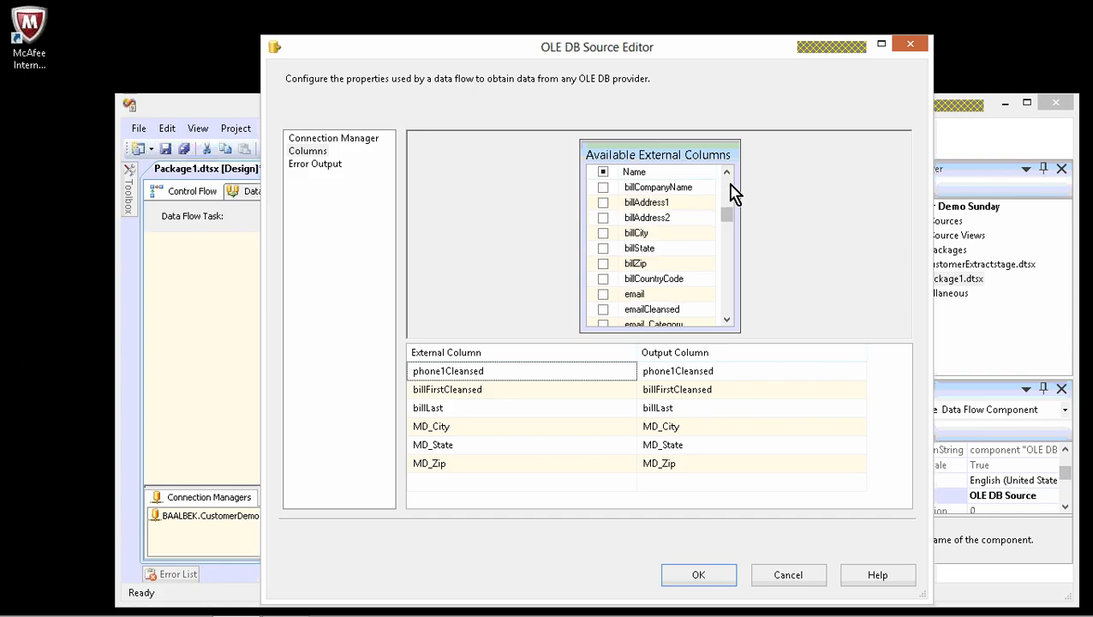
{"action": "left_click", "coordinate": [728, 312]}
{"action": "left_click", "coordinate": [603, 279]}
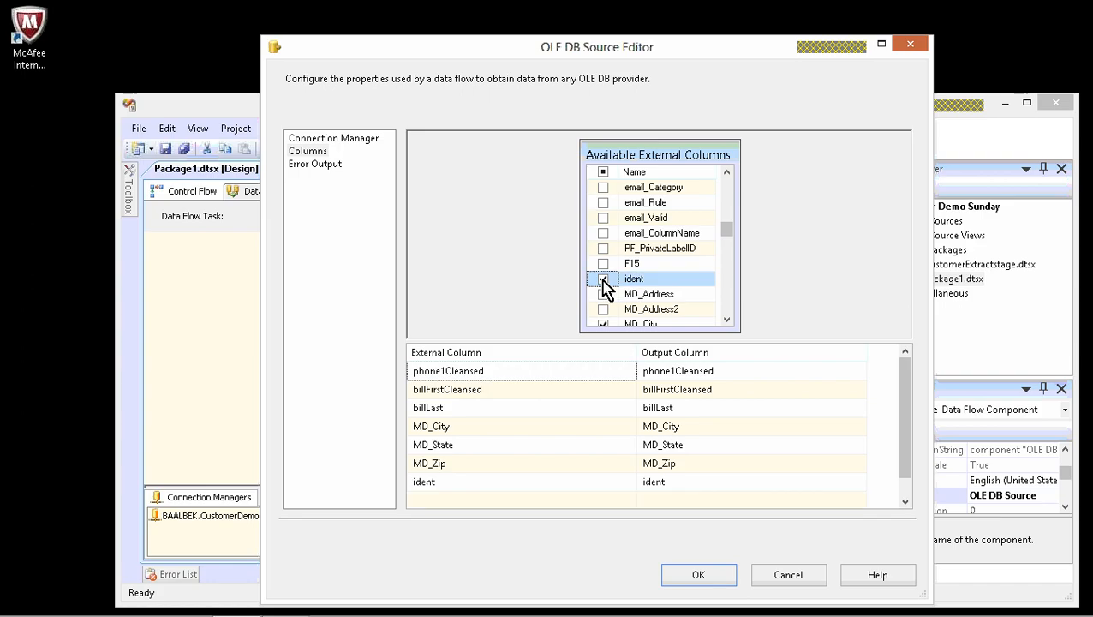
{"action": "left_click", "coordinate": [700, 575]}
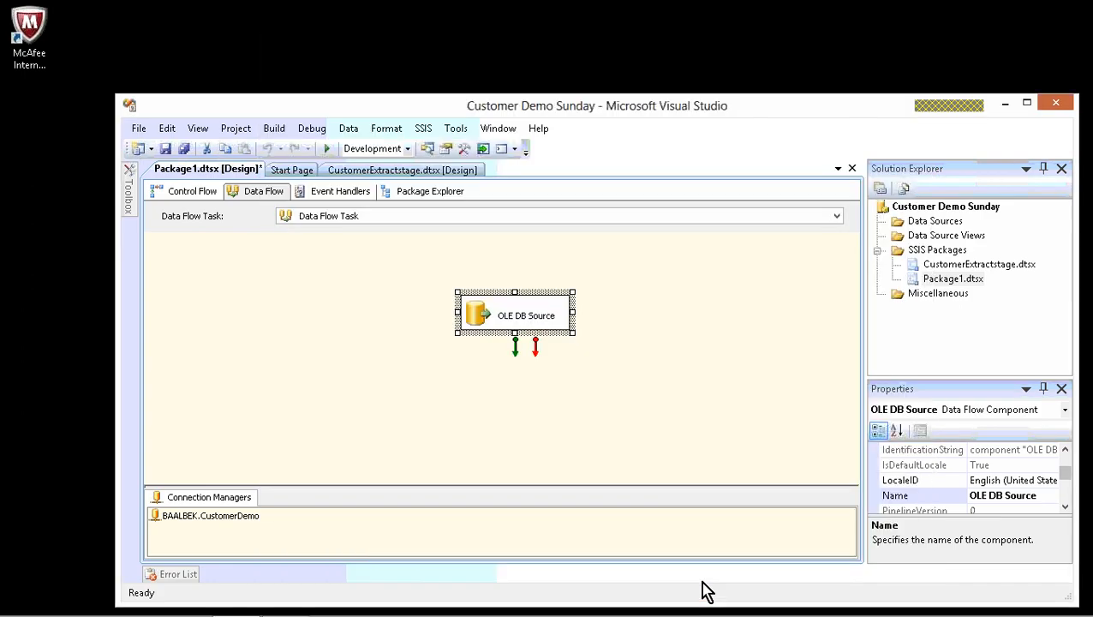
Add an OLE DB Destination below the OLE DB Source and connect the source's green output to it
{"action": "left_click", "coordinate": [129, 207]}
{"action": "scroll", "coordinate": [242, 520], "scroll_direction": "down", "scroll_amount": 8}
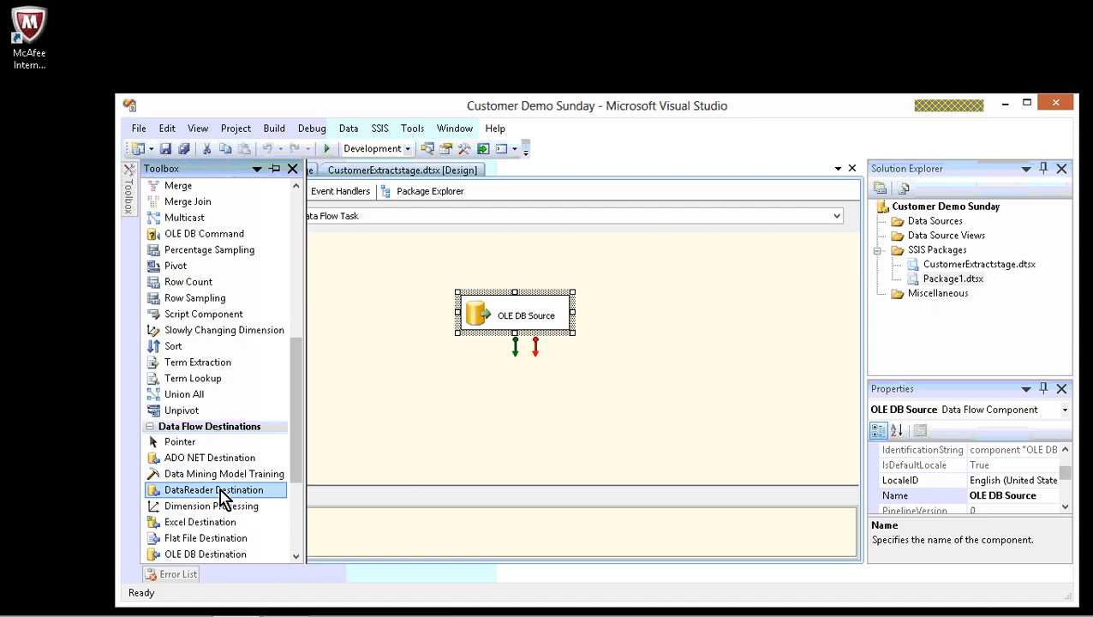
{"action": "left_click", "coordinate": [225, 554]}
{"action": "left_click", "coordinate": [555, 447]}
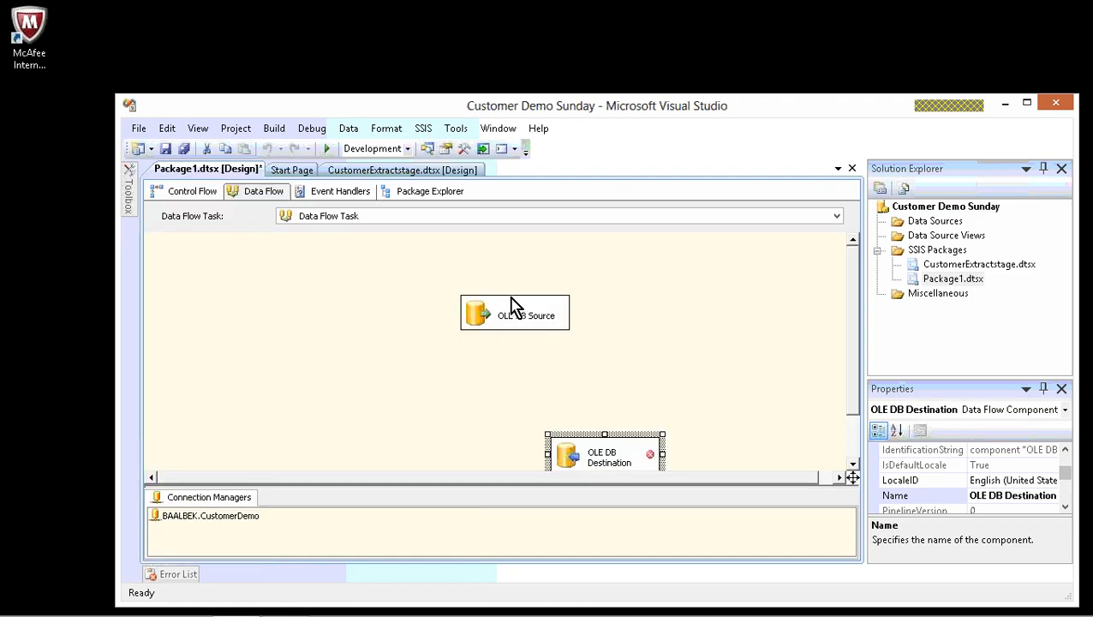
{"action": "left_click", "coordinate": [515, 318]}
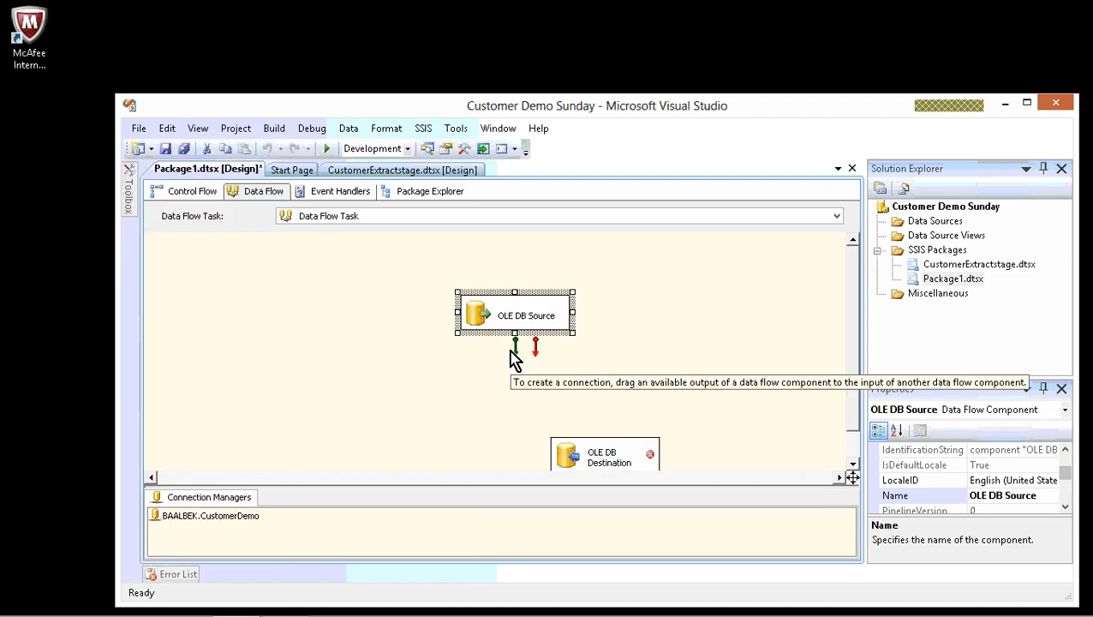
{"action": "left_click_drag", "start_coordinate": [514, 351], "coordinate": [626, 431]}
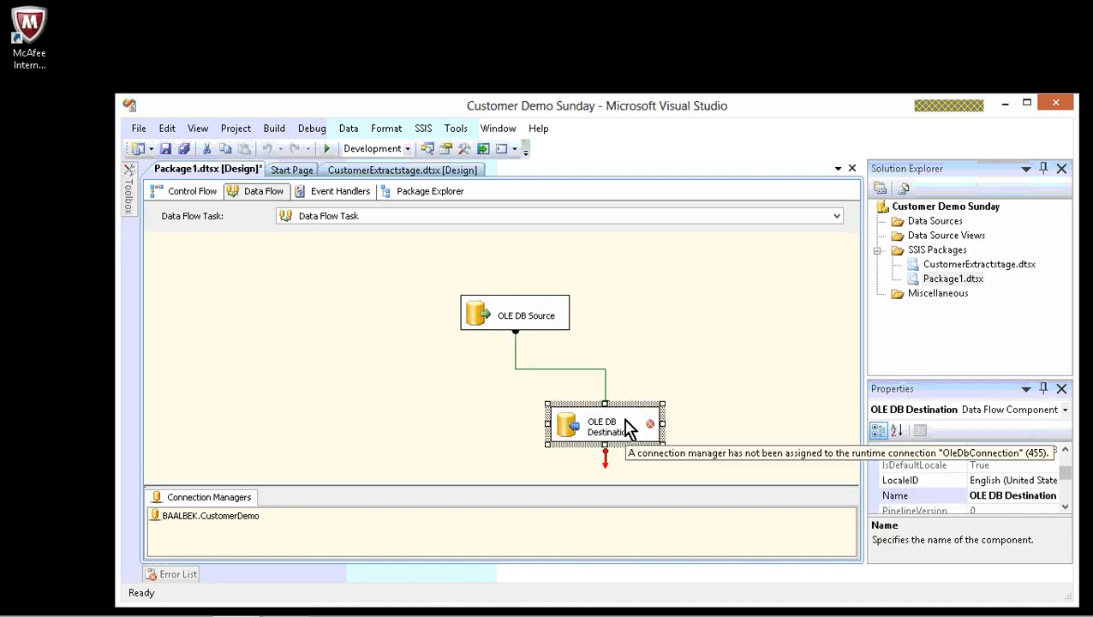
Rename the OLE DB Destination in the data flow as GeographyDim
{"action": "left_click", "coordinate": [623, 418]}
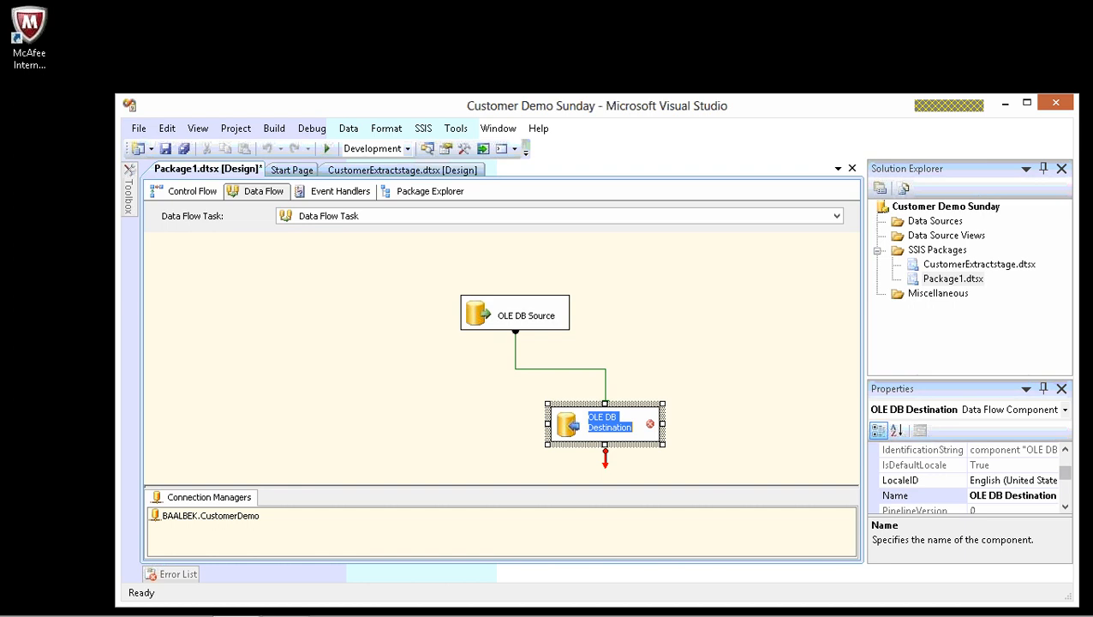
{"action": "type", "text": "Geography"}
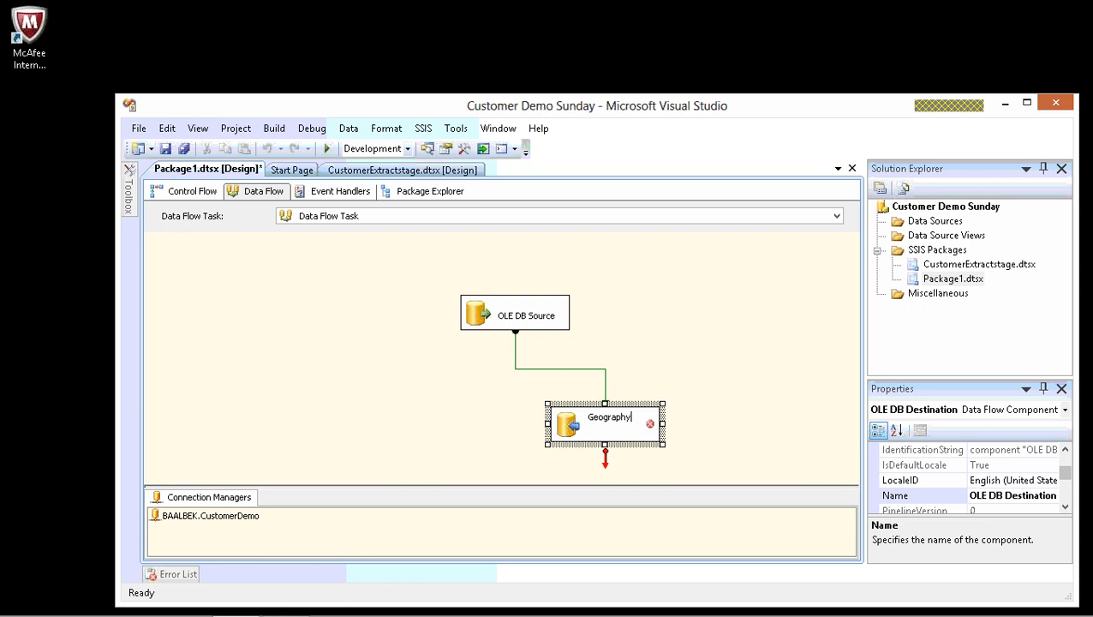
{"action": "type", "text": "Dim"}
{"action": "left_click", "coordinate": [635, 405]}
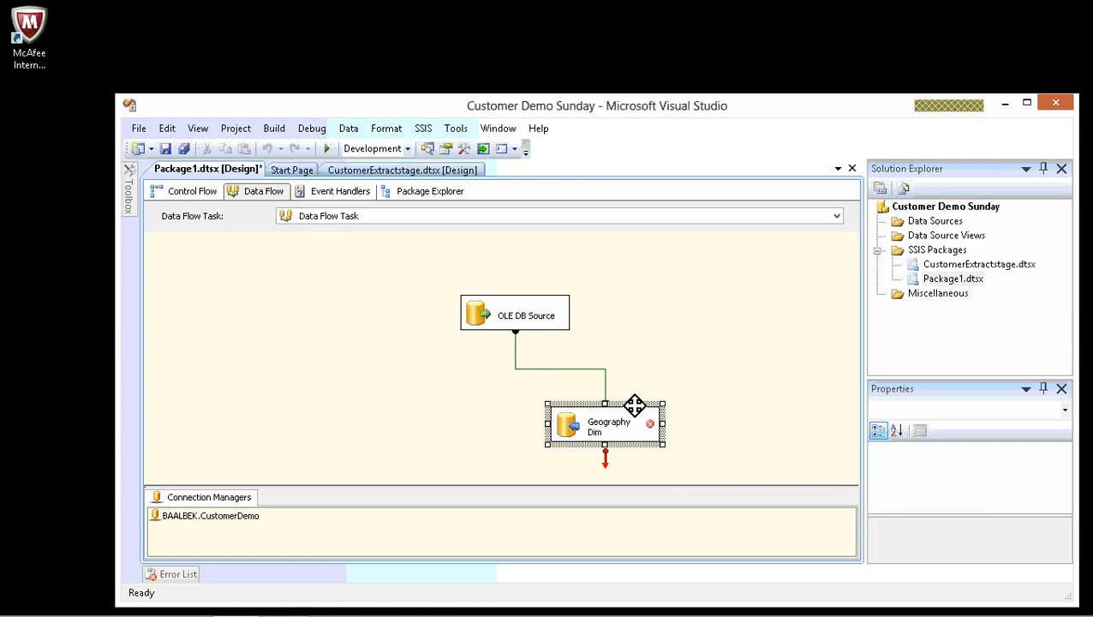
Create a new GeographyDim table for the destination with the proposed definition, accept the default column mappings and save the package
{"action": "double_click", "coordinate": [635, 406]}
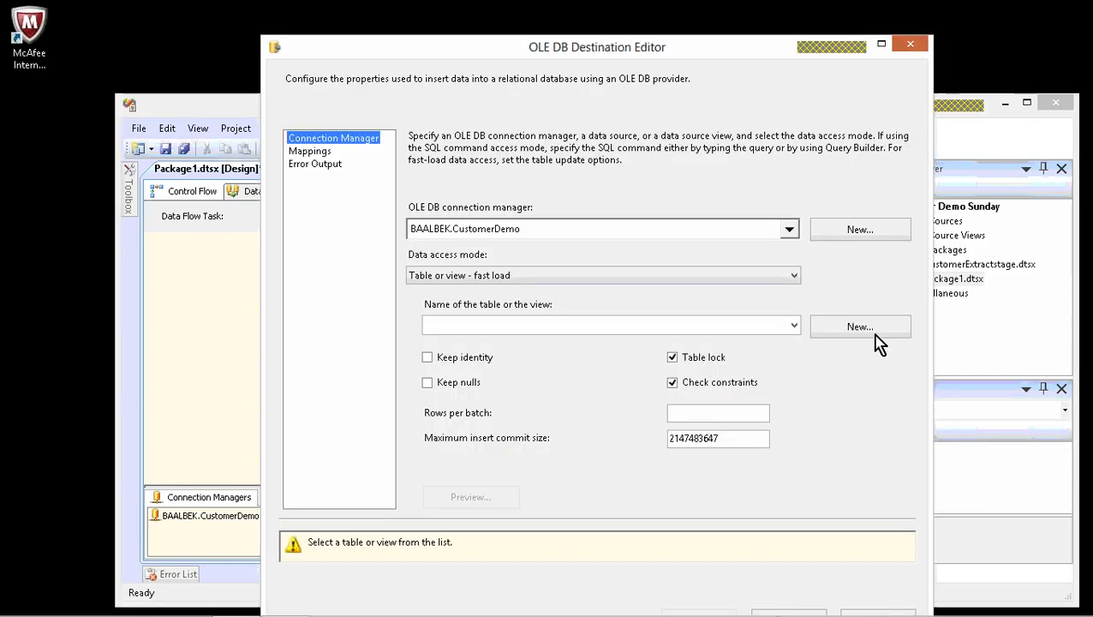
{"action": "left_click", "coordinate": [844, 328]}
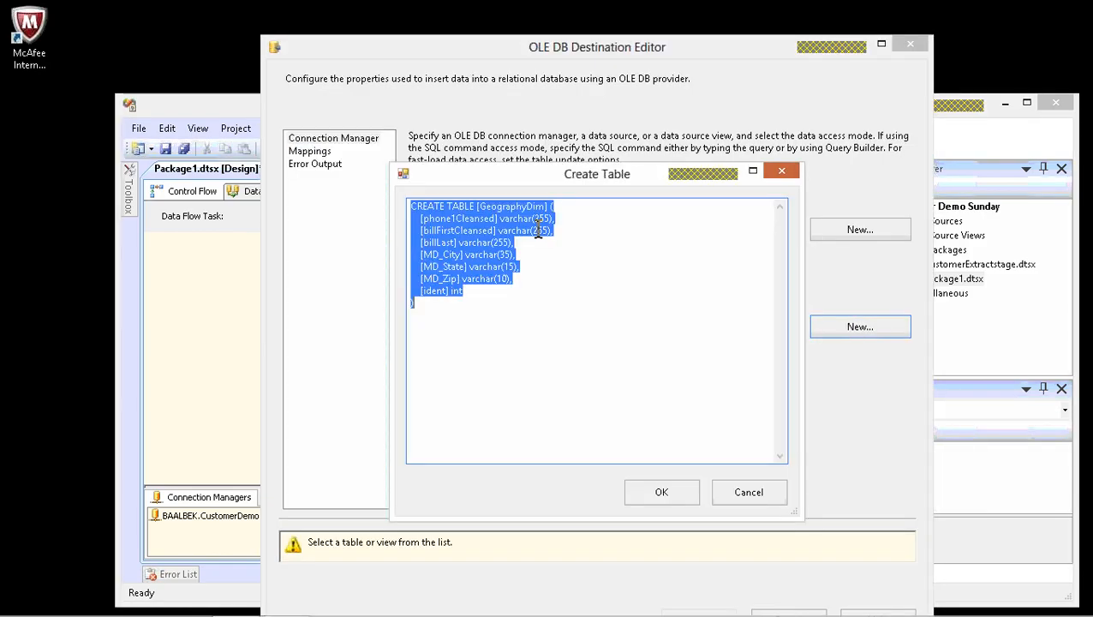
{"action": "left_click", "coordinate": [655, 493]}
{"action": "left_click", "coordinate": [324, 156]}
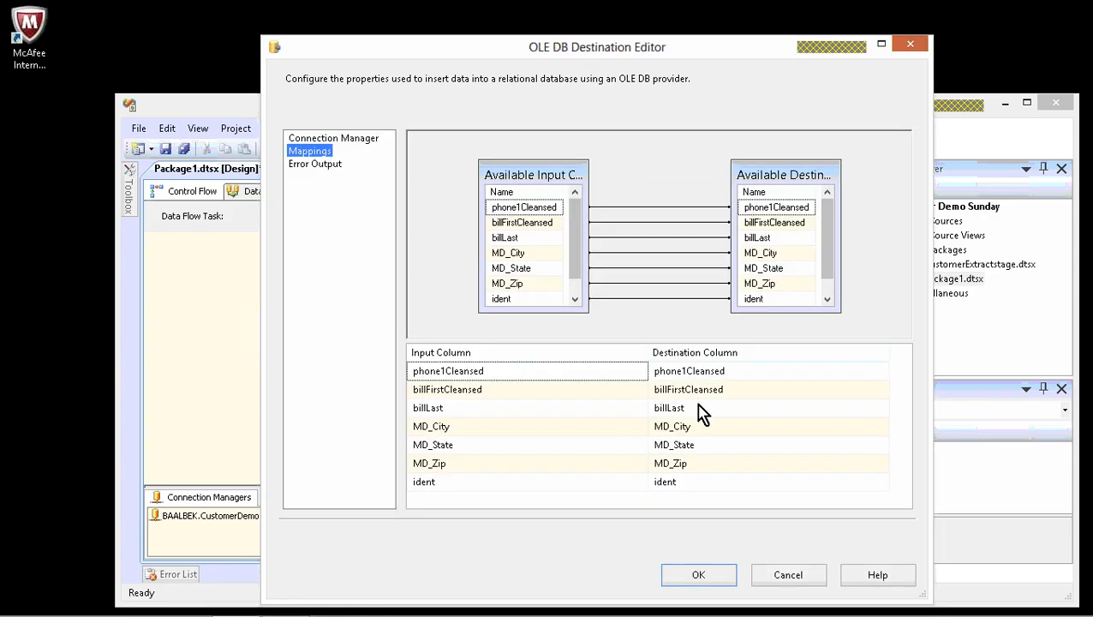
{"action": "left_click", "coordinate": [703, 583]}
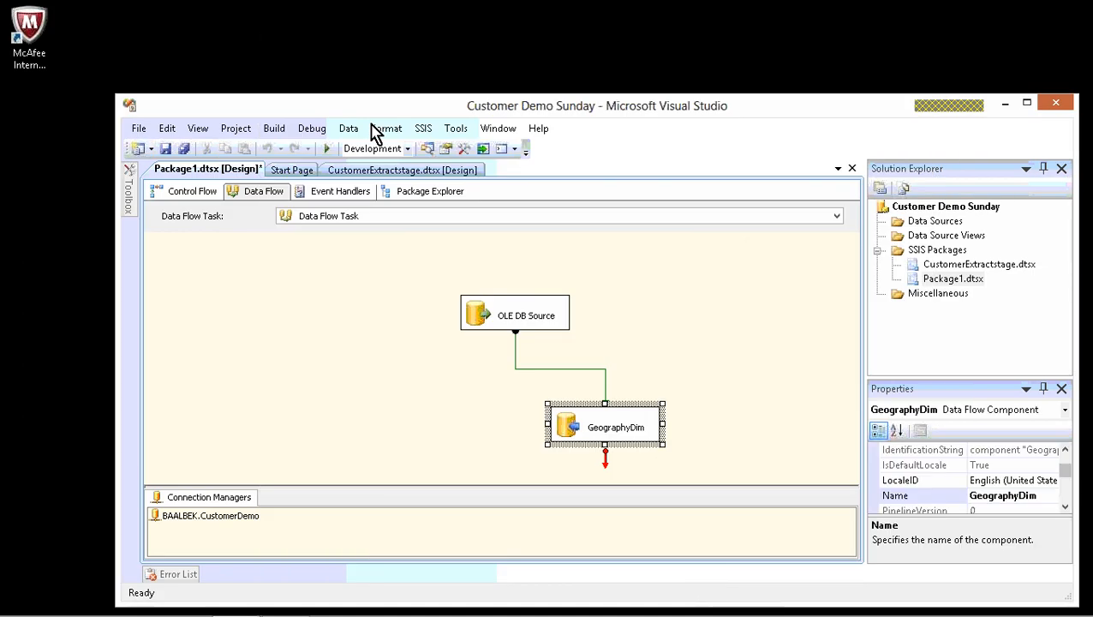
{"action": "left_click", "coordinate": [168, 151]}
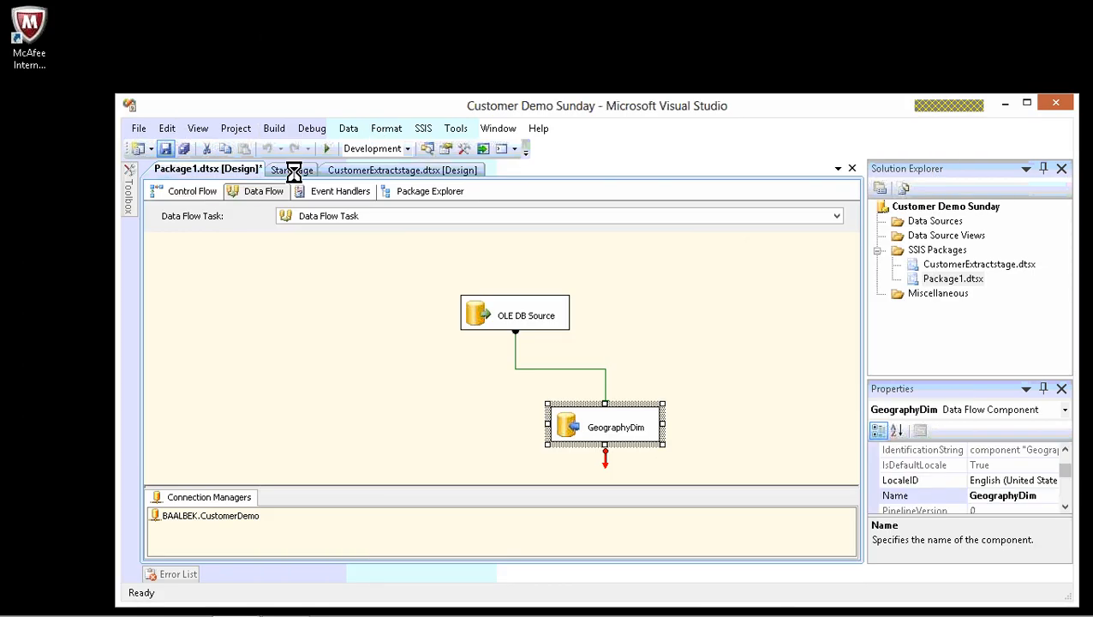
Rename the Package1.dtsx package as GeographyDim.dtsx and rename the package object as well
{"action": "right_click", "coordinate": [928, 283]}
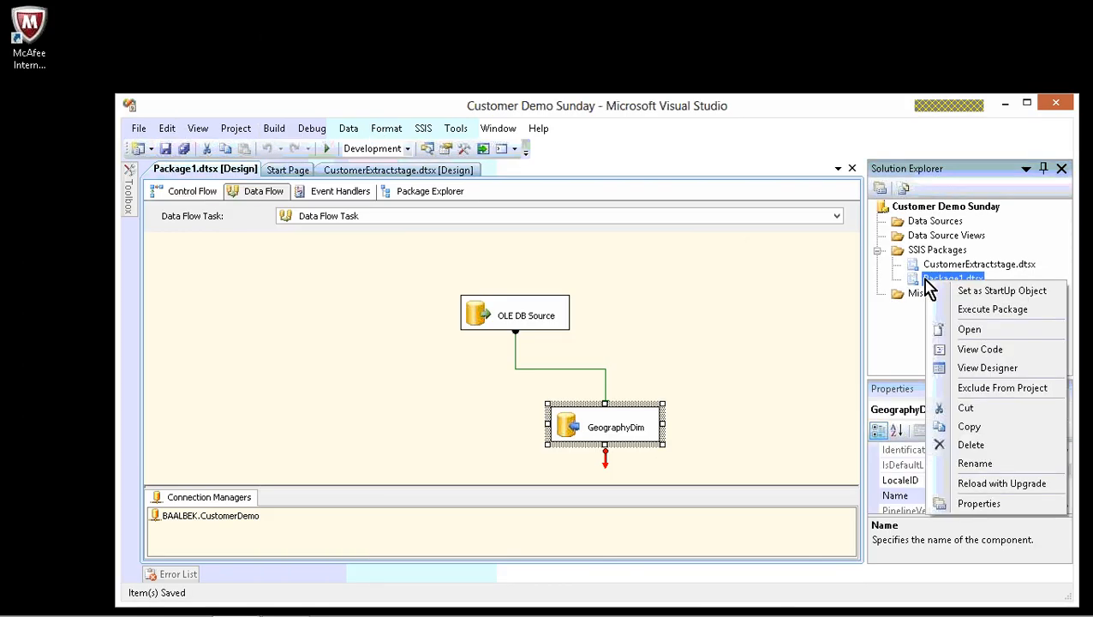
{"action": "left_click", "coordinate": [976, 463]}
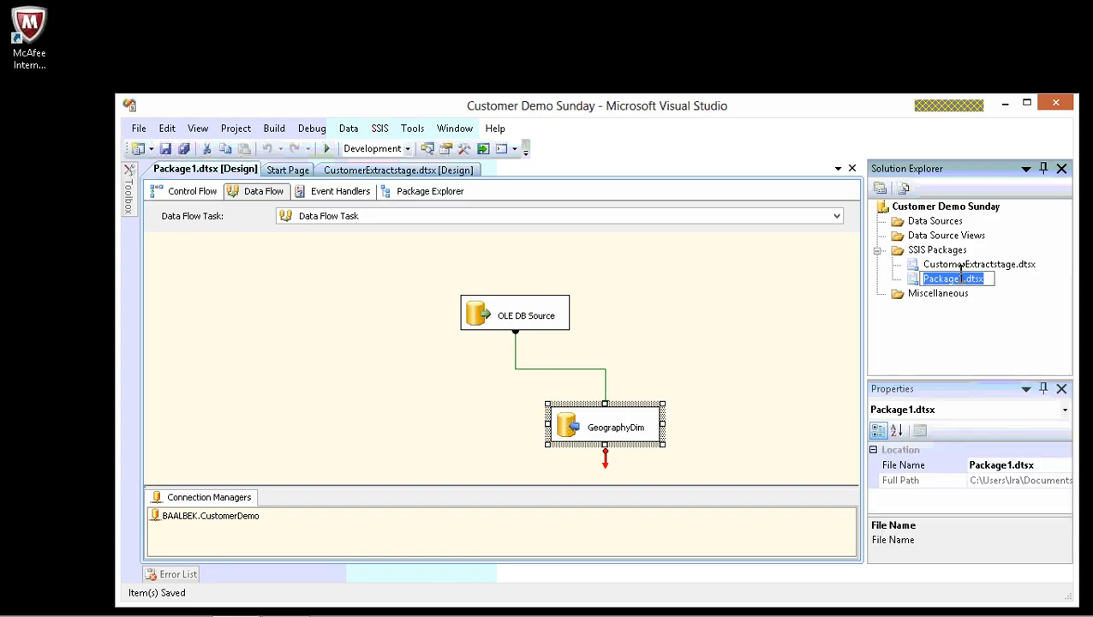
{"action": "left_click_drag", "start_coordinate": [965, 278], "coordinate": [913, 269]}
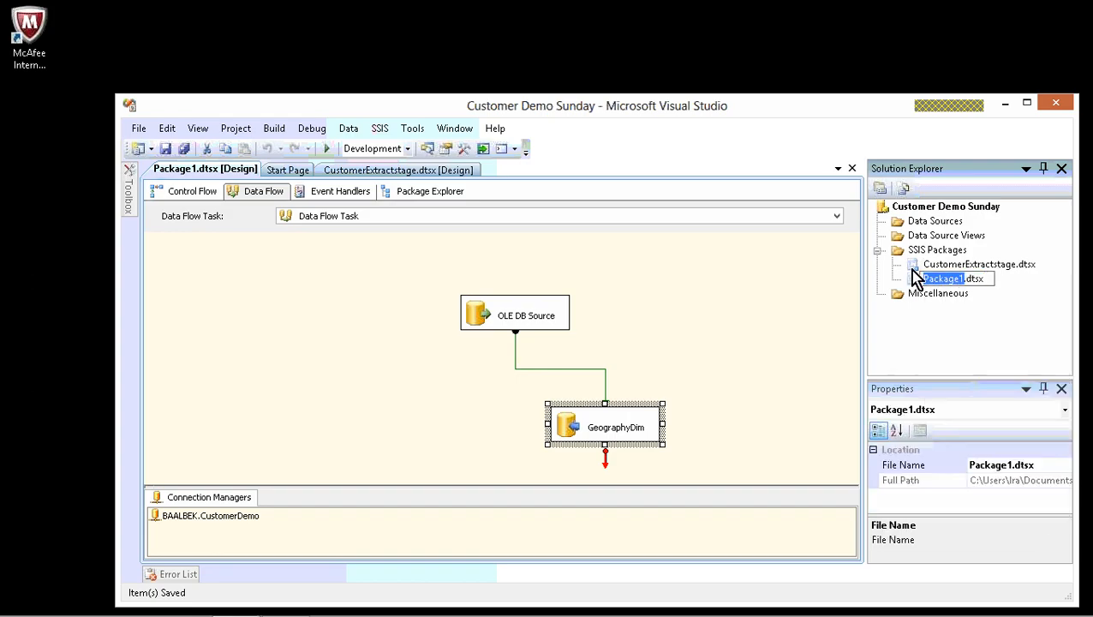
{"action": "type", "text": "S"}
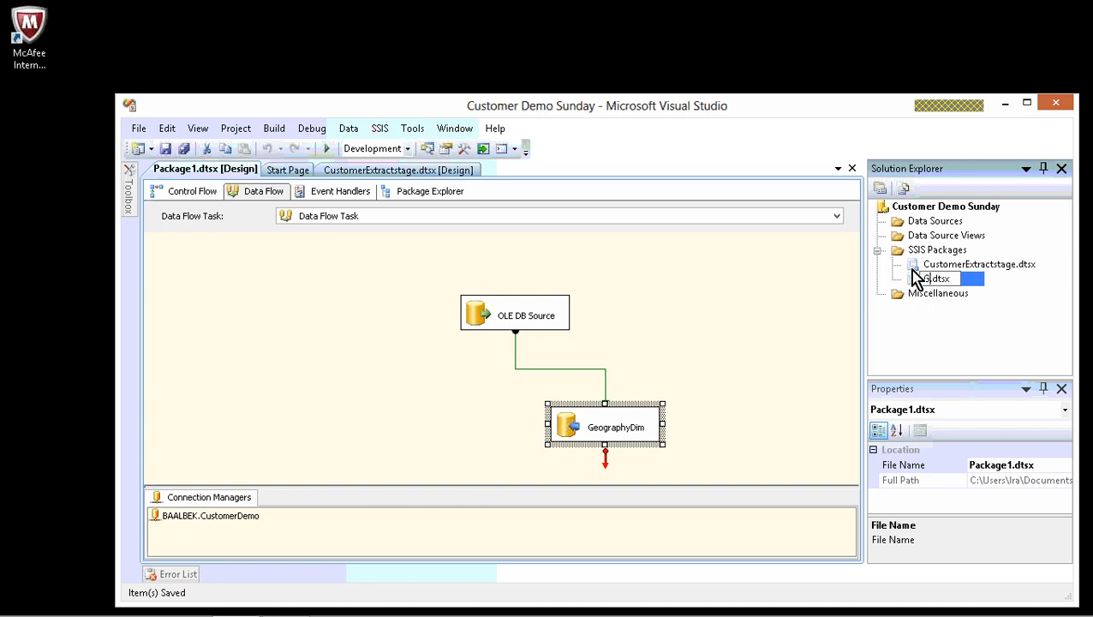
{"action": "type", "text": "eographyD"}
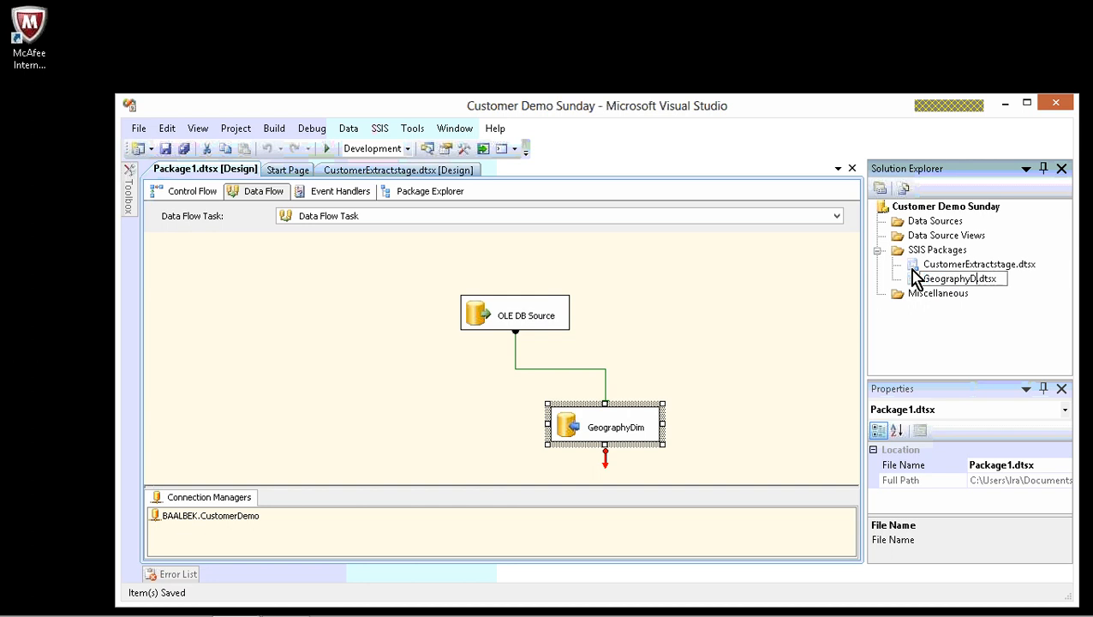
{"action": "type", "text": "im"}
{"action": "key", "text": "Return"}
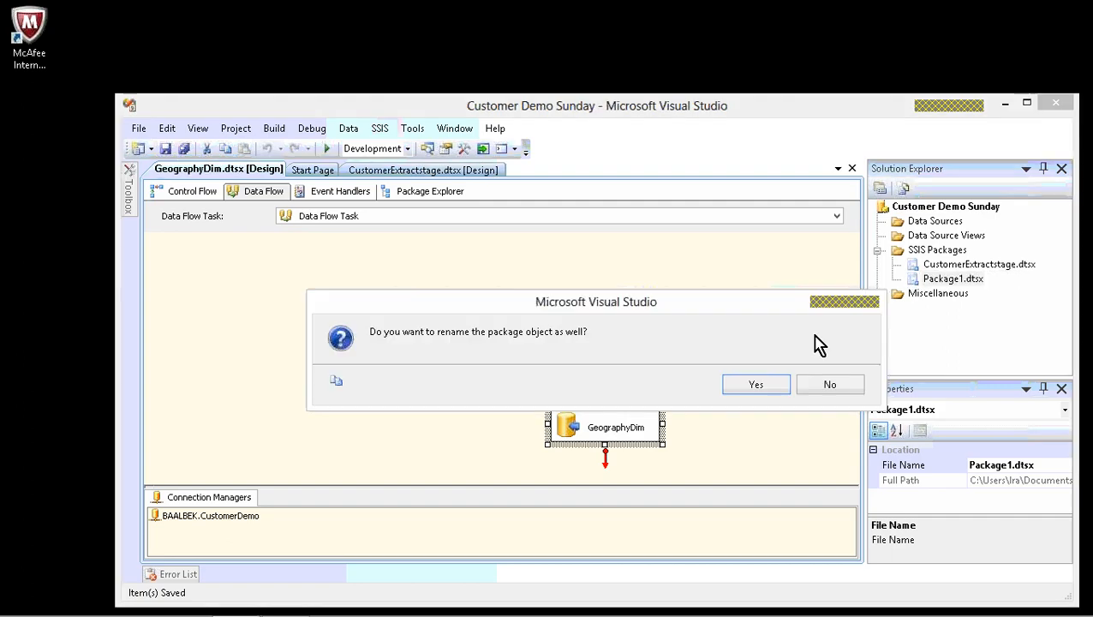
{"action": "left_click", "coordinate": [765, 381]}
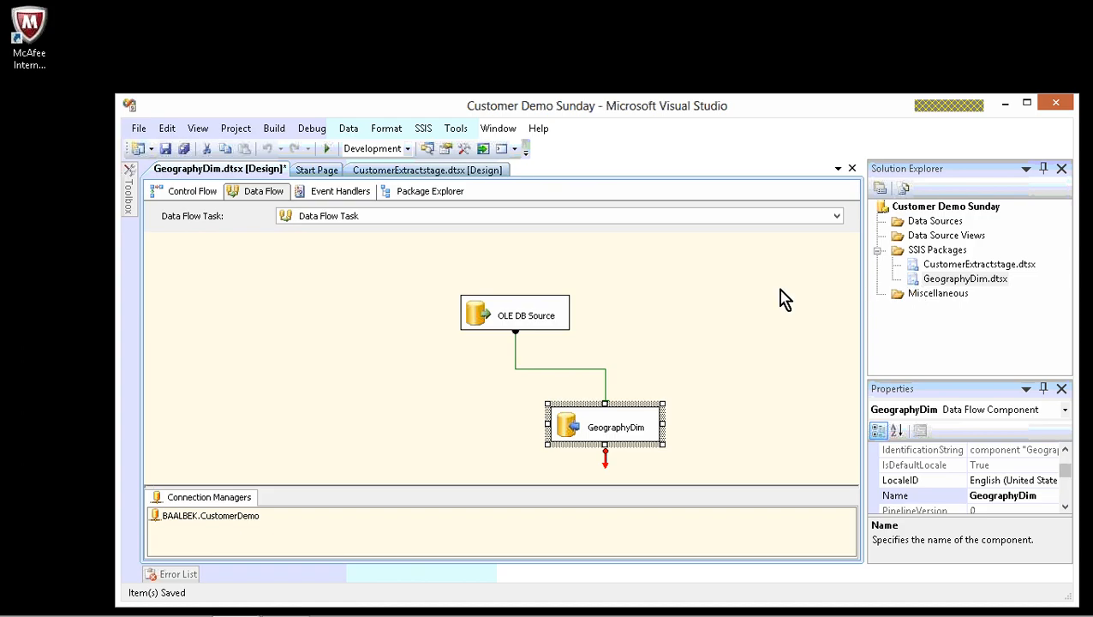
Execute the GeographyDim.dtsx package and stop debugging once the run has completed
{"action": "right_click", "coordinate": [922, 289]}
{"action": "left_click", "coordinate": [940, 310]}
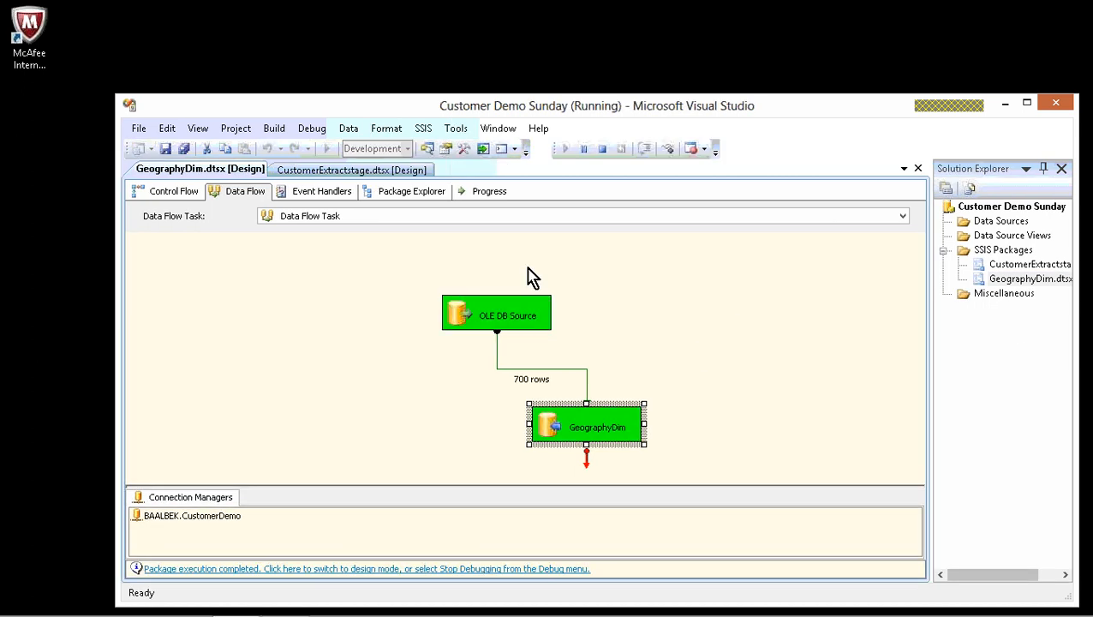
{"action": "left_click", "coordinate": [603, 149]}
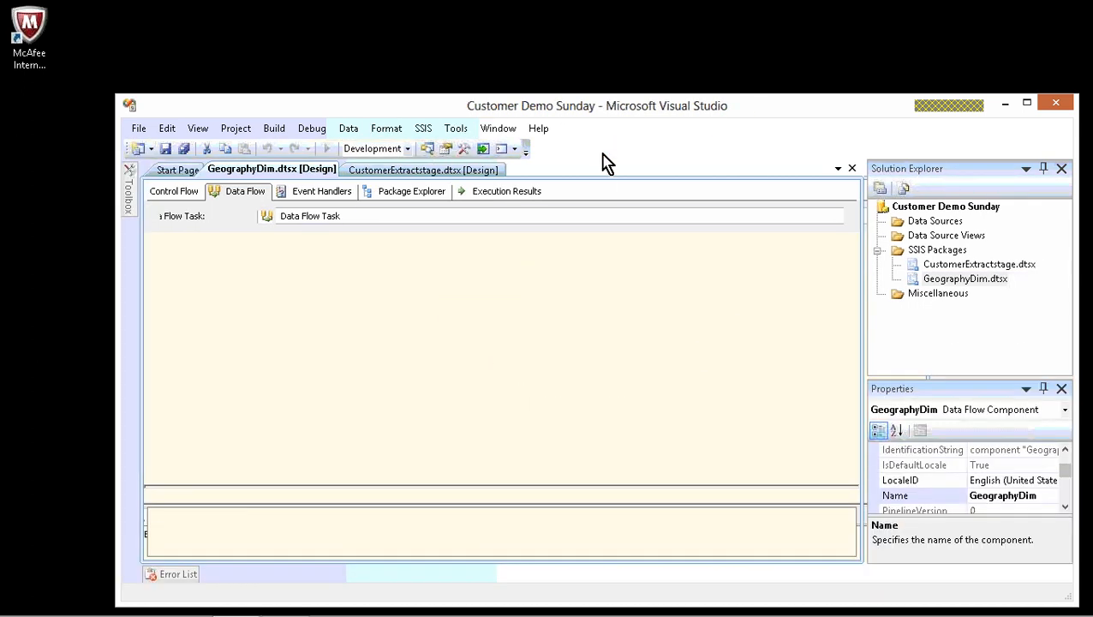
Switch to SQL Server Management Studio and list the tables of the CustomerDemo database
{"action": "mouse_move", "coordinate": [476, 610]}
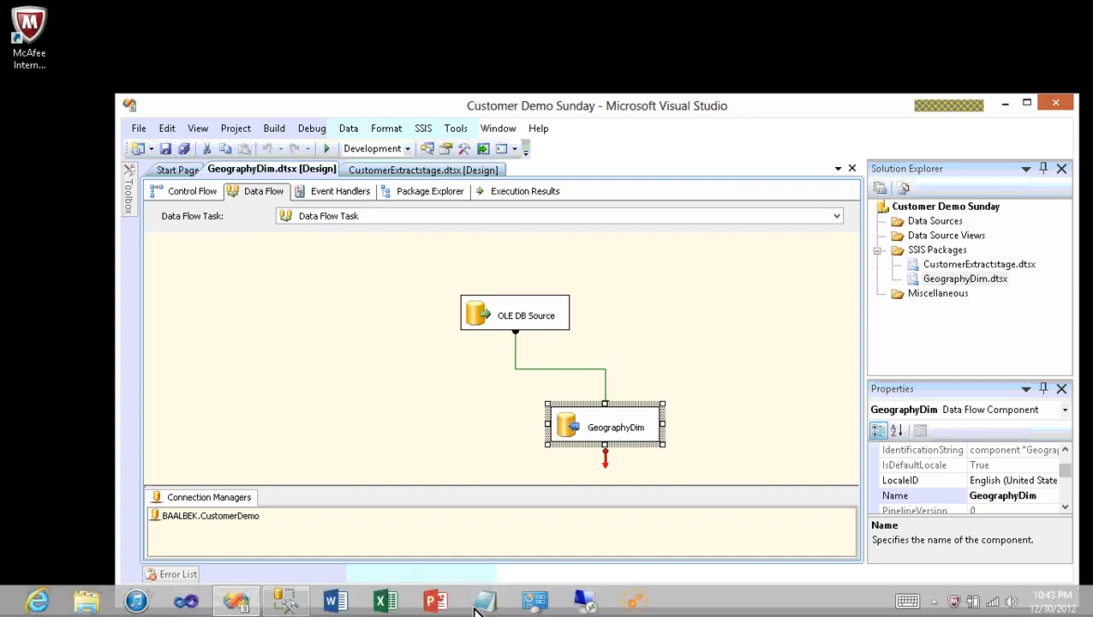
{"action": "left_click", "coordinate": [288, 603]}
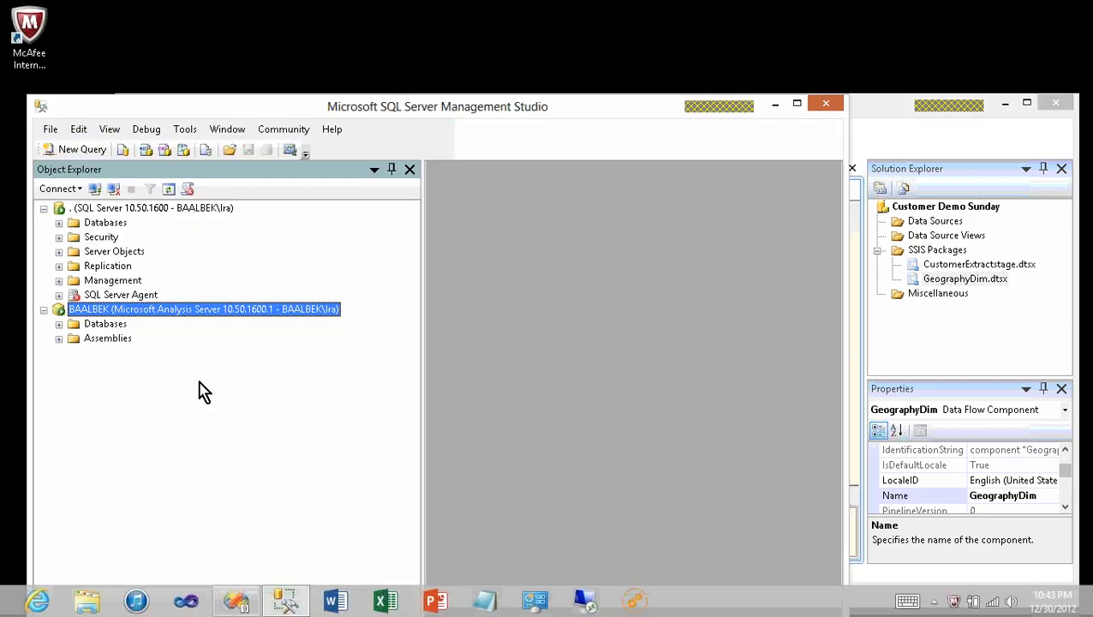
{"action": "left_click", "coordinate": [59, 222]}
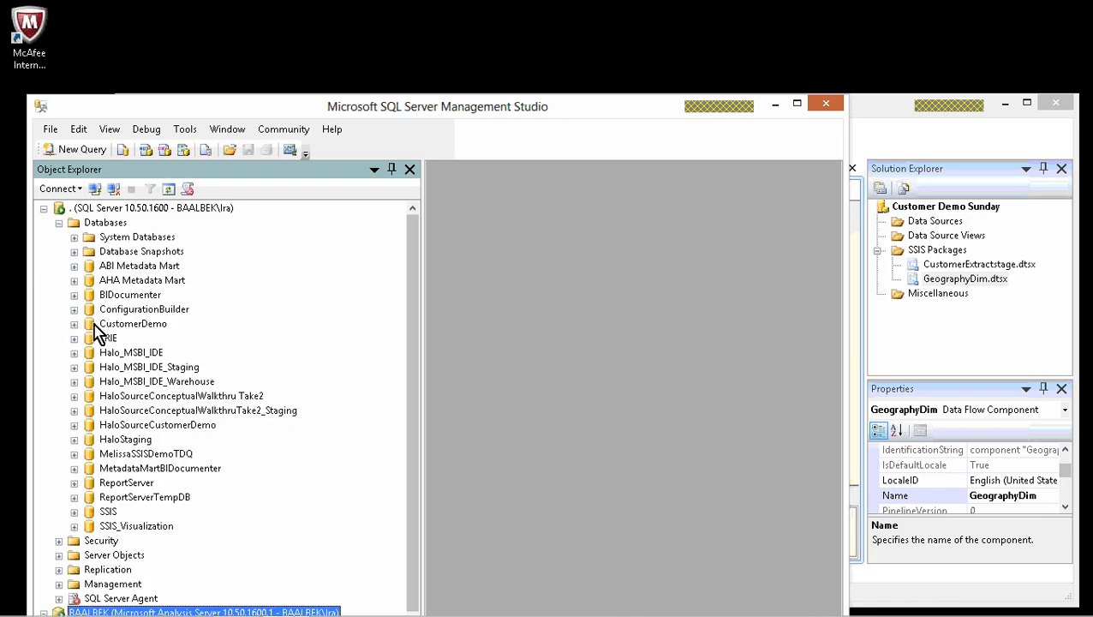
{"action": "left_click", "coordinate": [73, 324]}
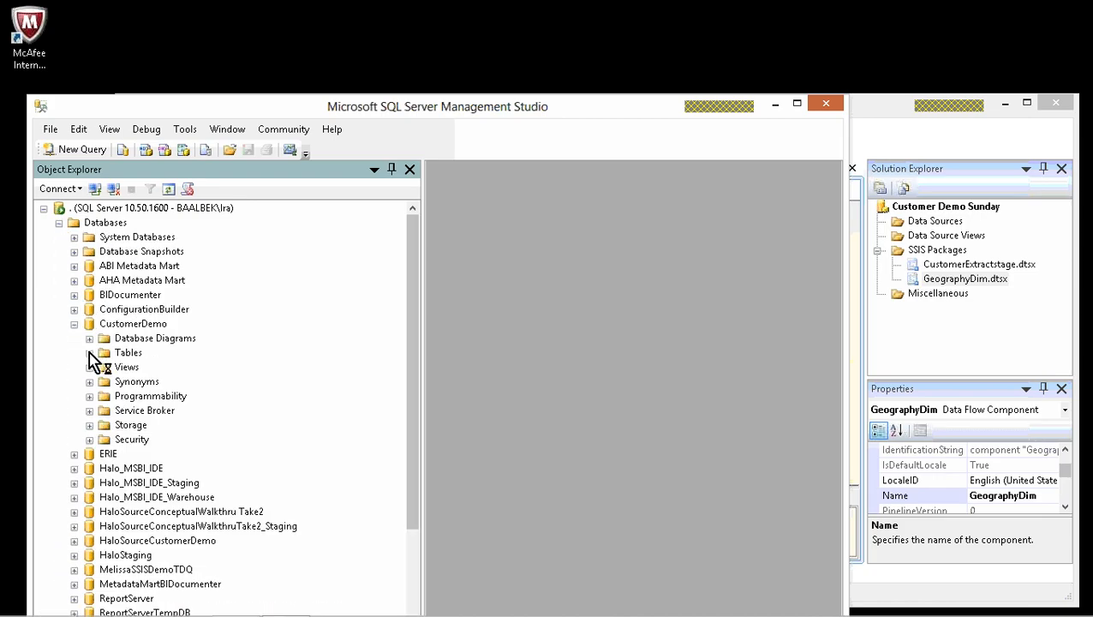
{"action": "left_click", "coordinate": [89, 353]}
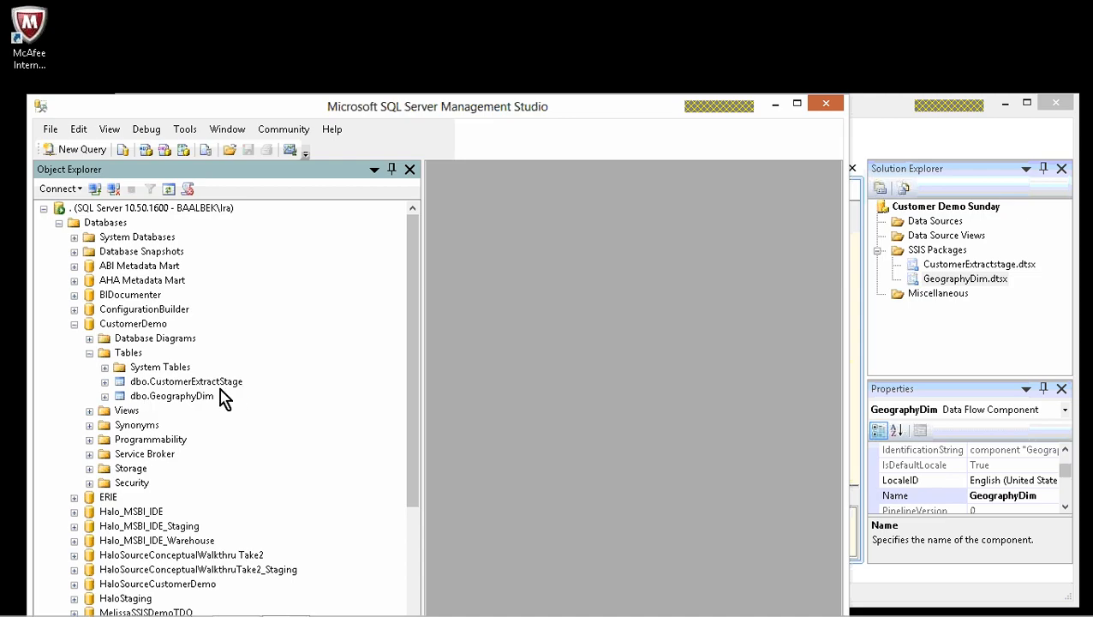